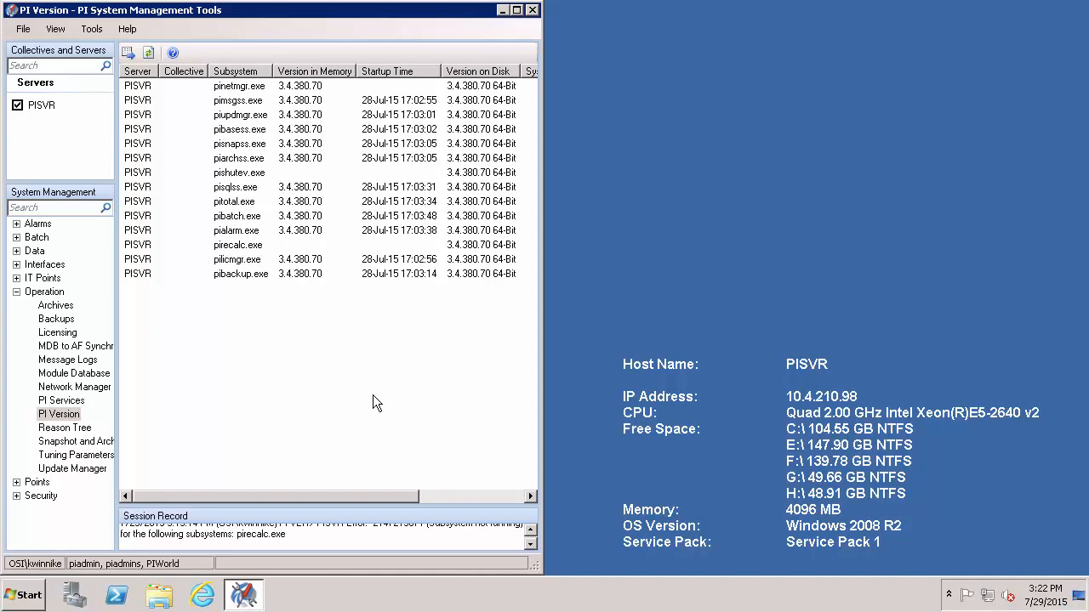
# After confirming the PI subsystems are at version 3.4.380.70, launch Internet Explorer.
pyautogui.click(213, 597)
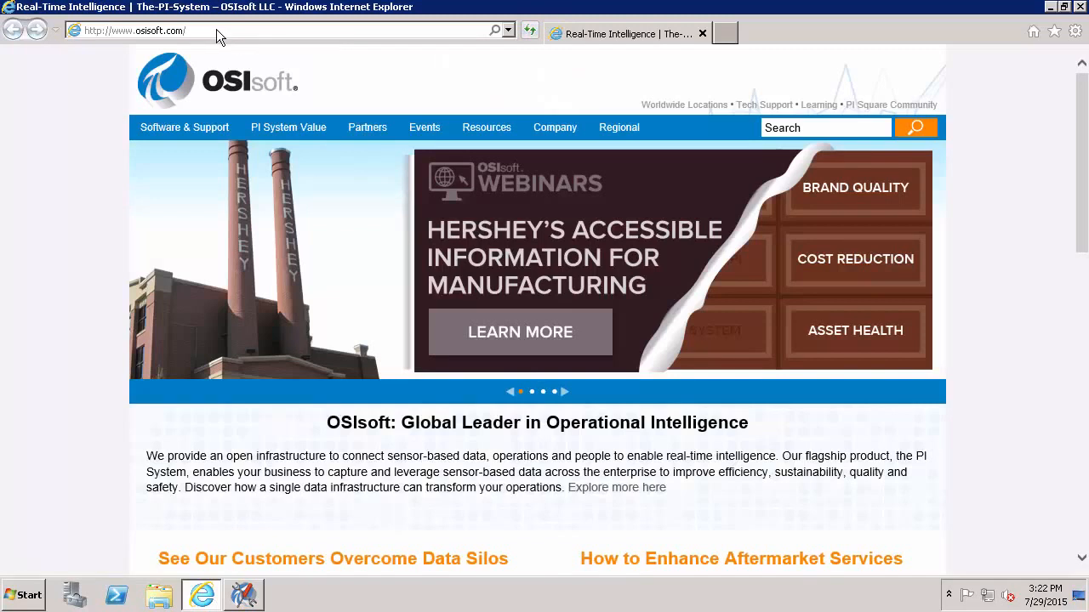
# Load livelibrary.osisoft.com in the browser and allow its blocked content.
pyautogui.click(216, 30)
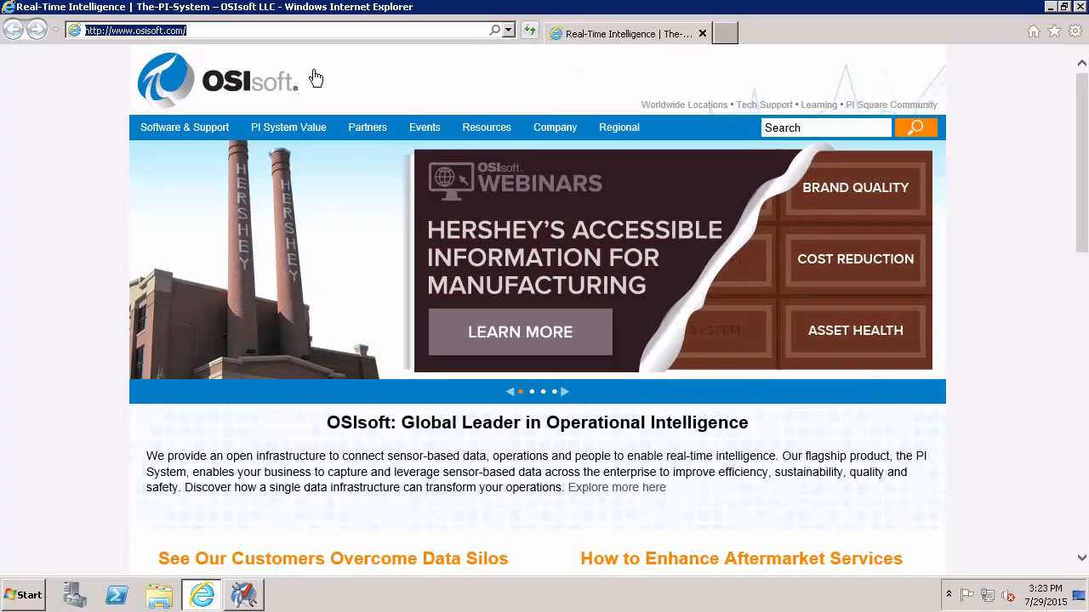
pyautogui.write('livelibrary.osisoft.com')
pyautogui.press('Return')
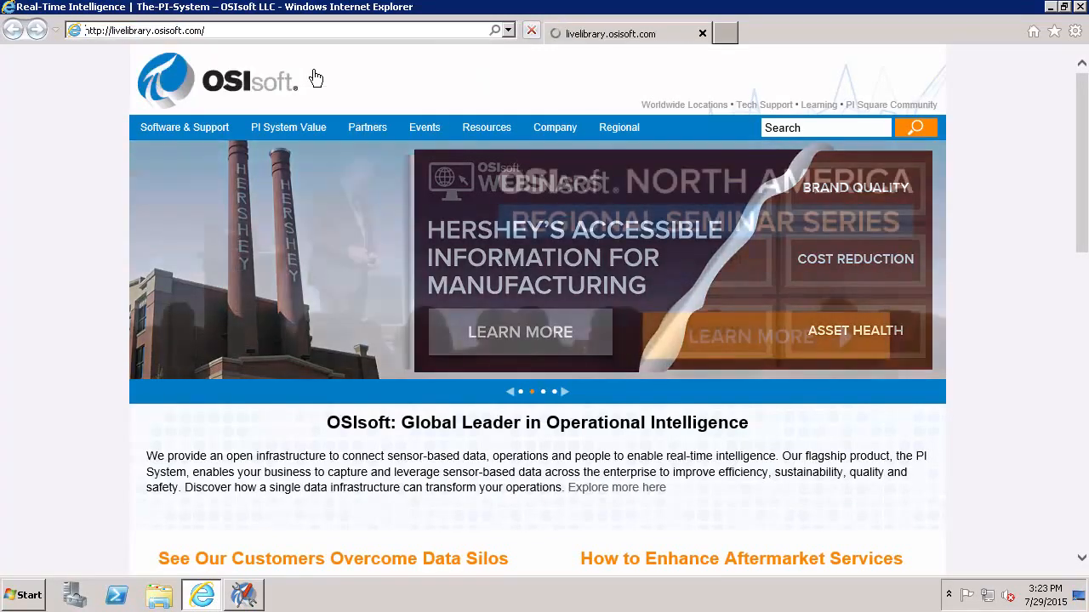
pyautogui.click(874, 557)
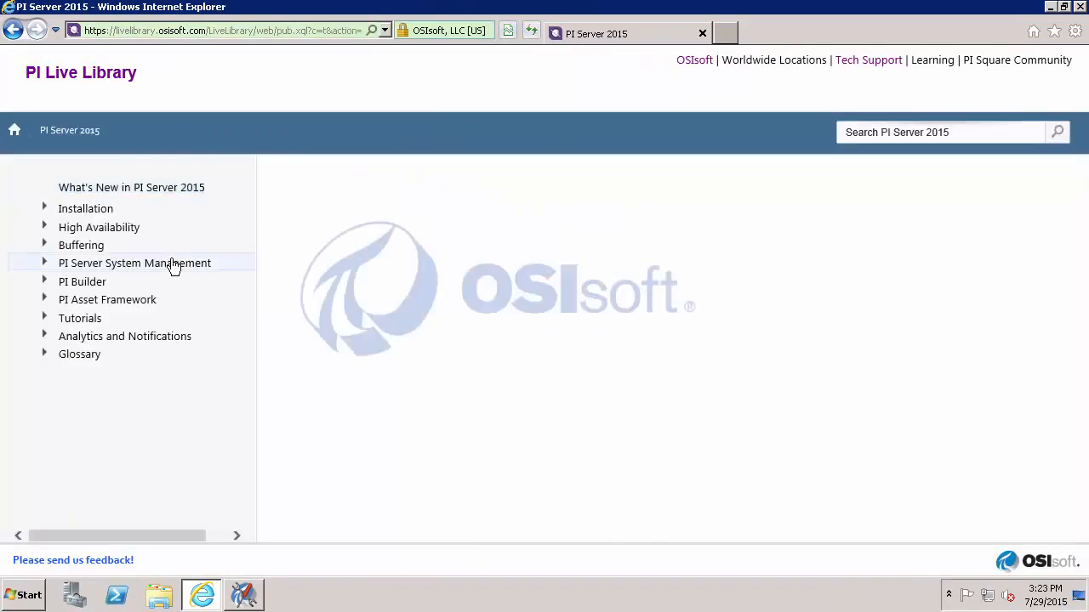
# Under Installation > PI Asset Framework Installation and Upgrade, open the single-computer PI AF server guide.
pyautogui.click(110, 209)
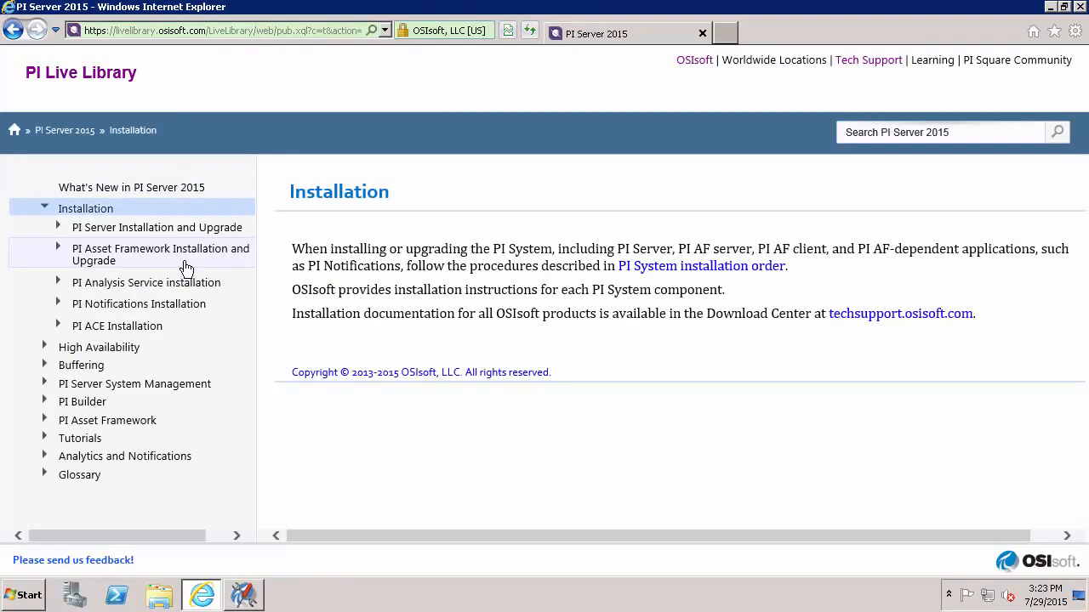
pyautogui.click(182, 267)
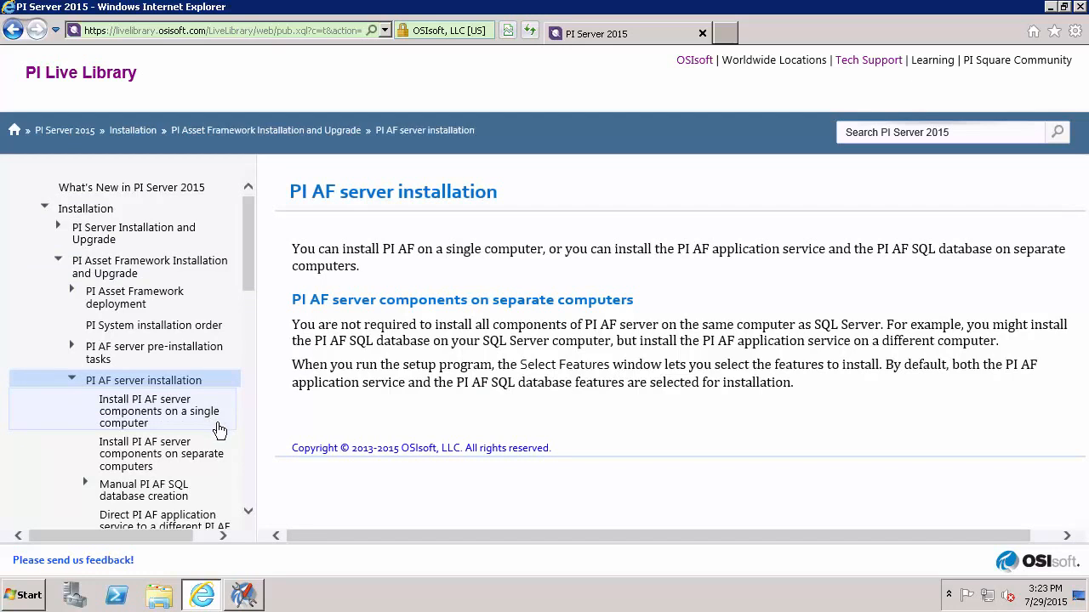
pyautogui.click(219, 430)
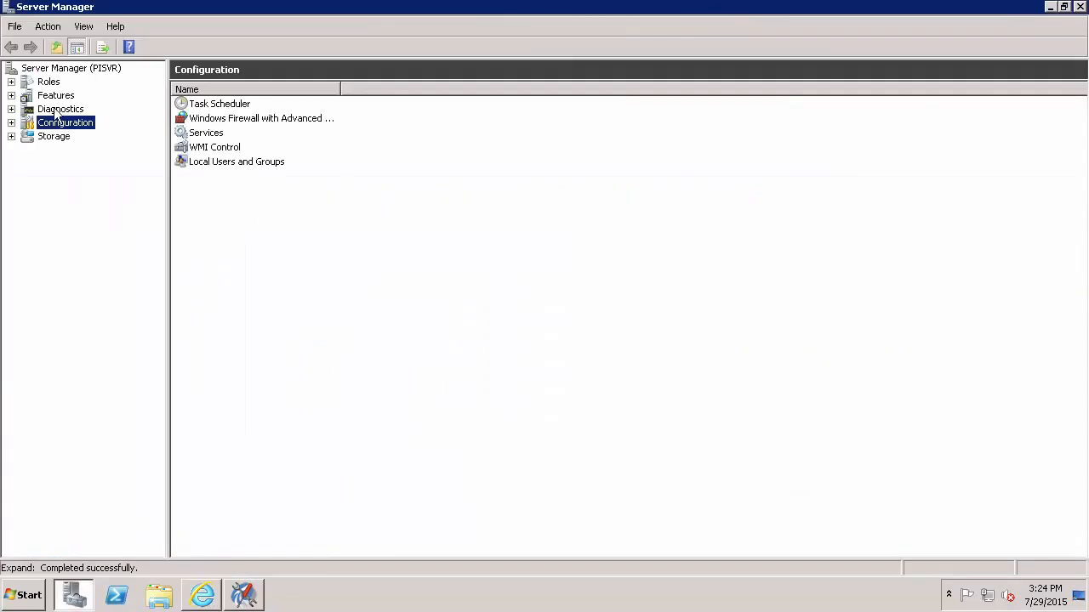
# Open the Administrators group properties under Configuration > Local Users and Groups > Groups.
pyautogui.click(11, 122)
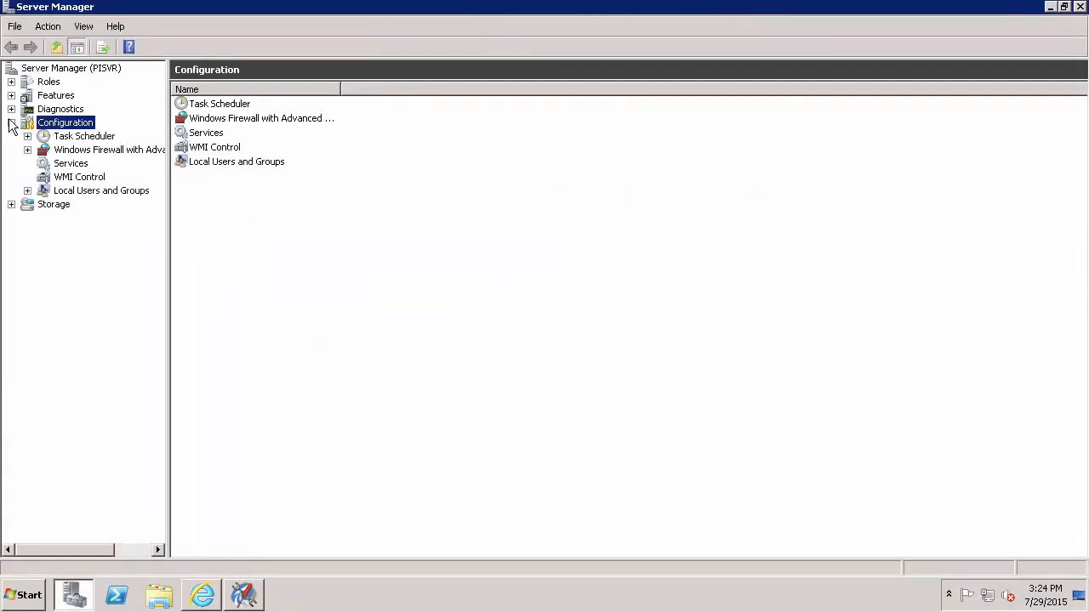
pyautogui.click(27, 190)
pyautogui.click(82, 207)
pyautogui.click(88, 219)
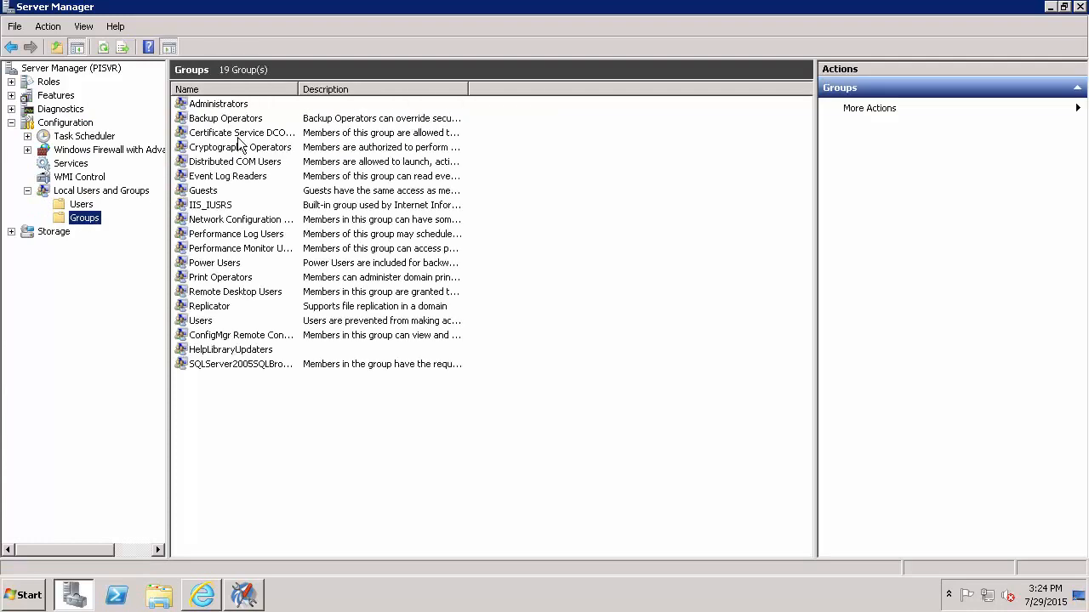
pyautogui.doubleClick(228, 105)
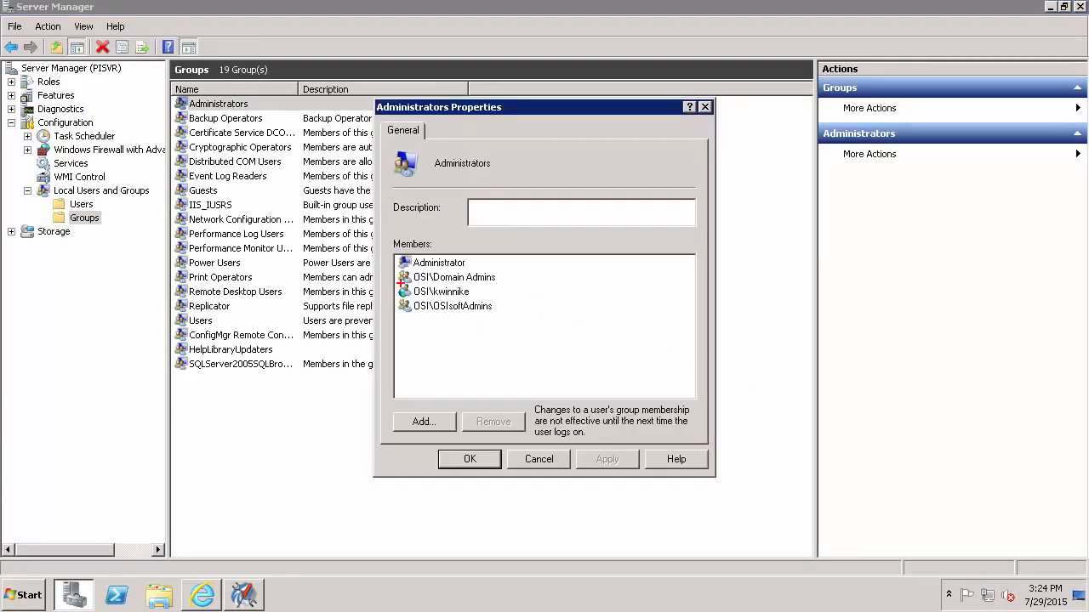
# Review the Administrators members, close the properties and exit Server Manager.
pyautogui.moveTo(395, 282); pyautogui.dragTo(481, 301)
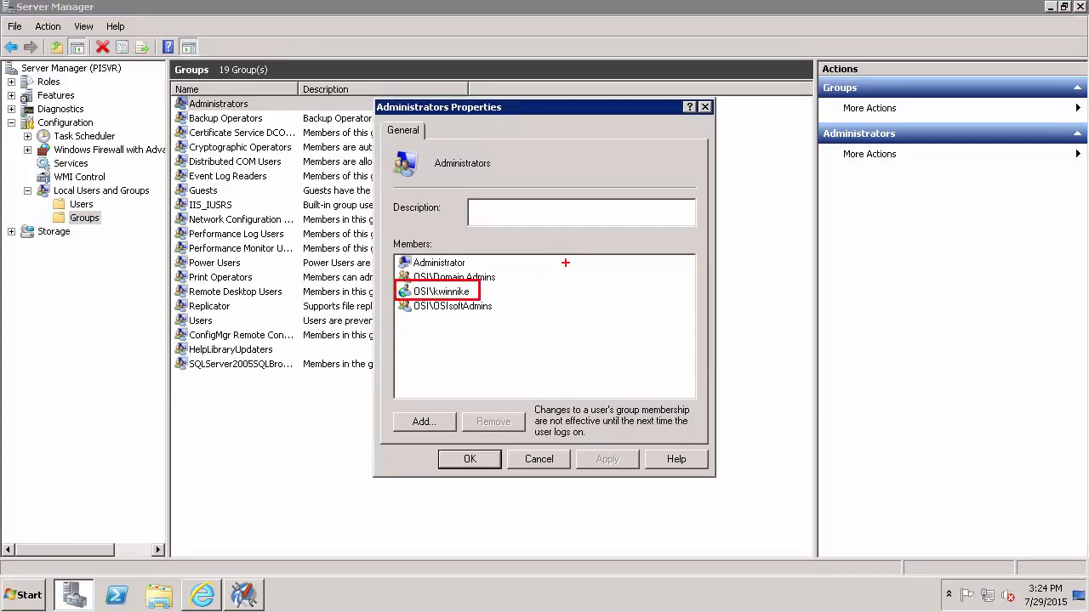
pyautogui.press('Escape')
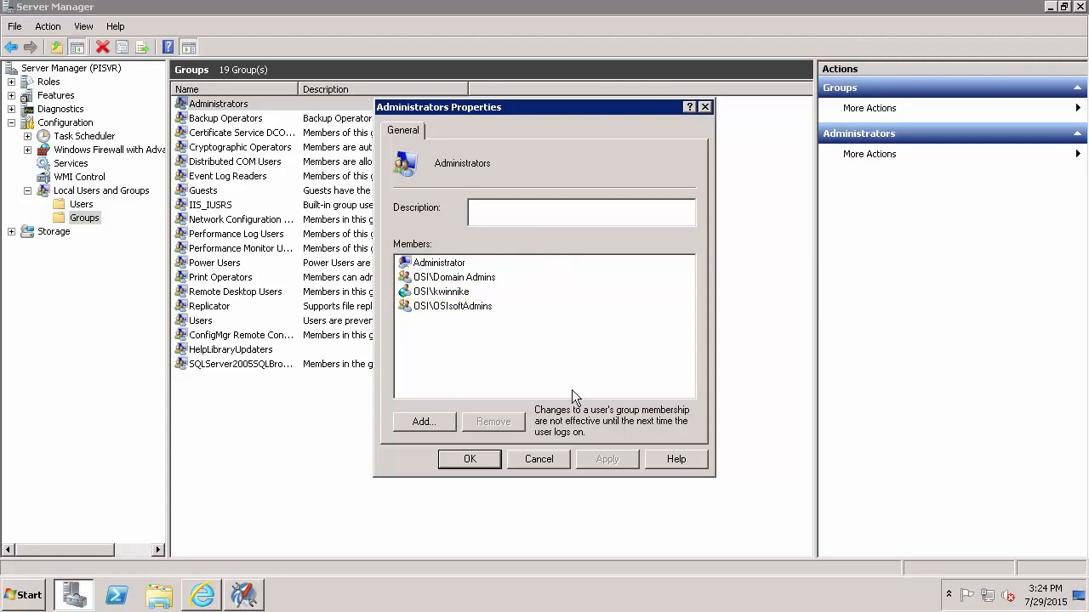
pyautogui.click(454, 466)
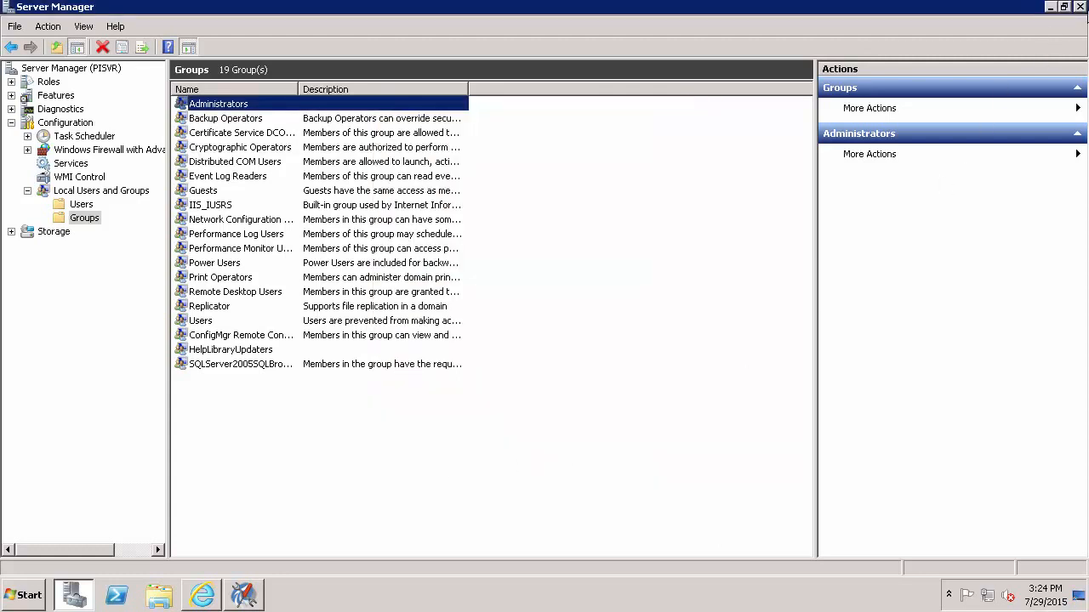
pyautogui.click(1079, 6)
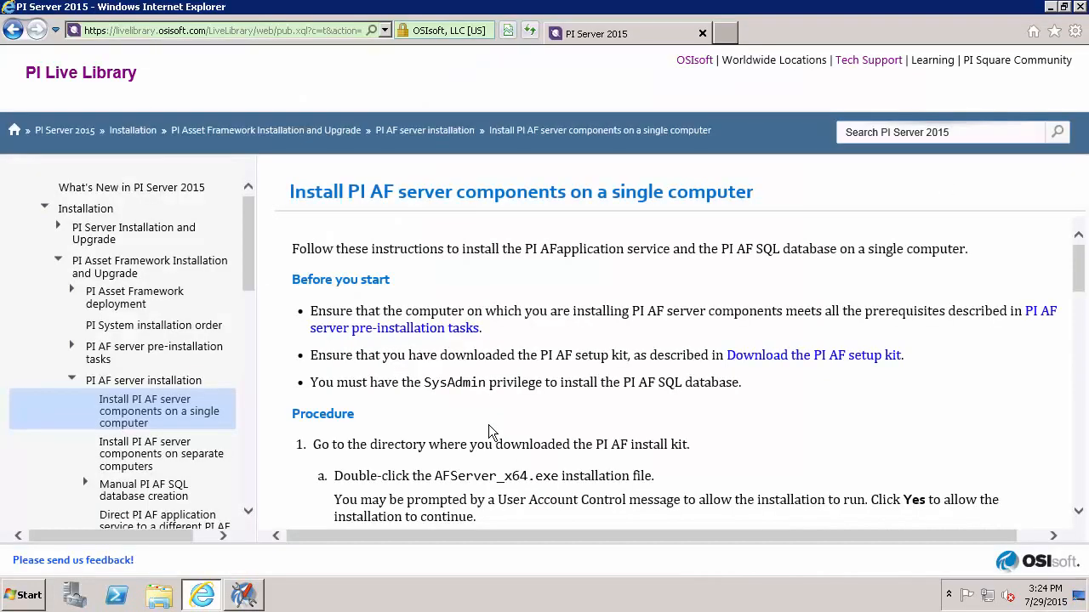
# Run the PI AF Server installer in C:\OSIsoftInstallKits\2015 as administrator.
pyautogui.moveTo(1082, 285); pyautogui.dragTo(1080, 315)
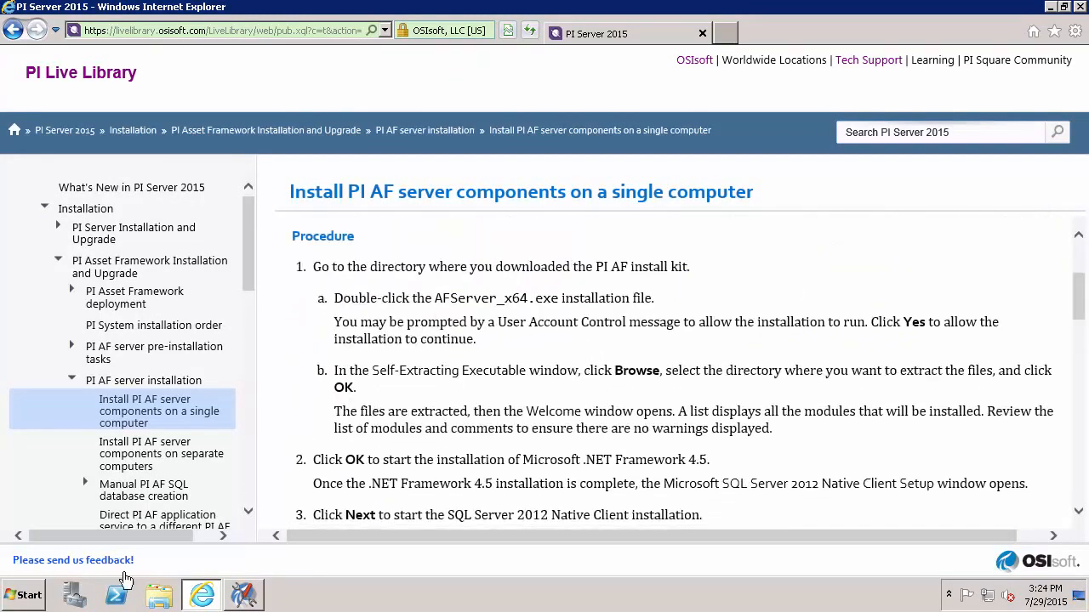
pyautogui.click(156, 596)
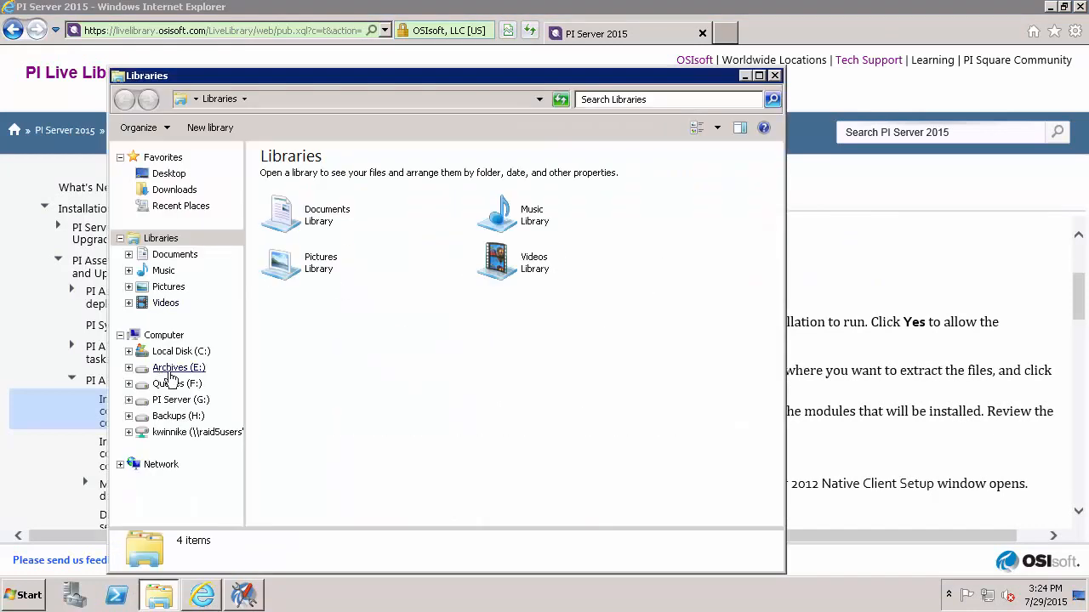
pyautogui.click(174, 351)
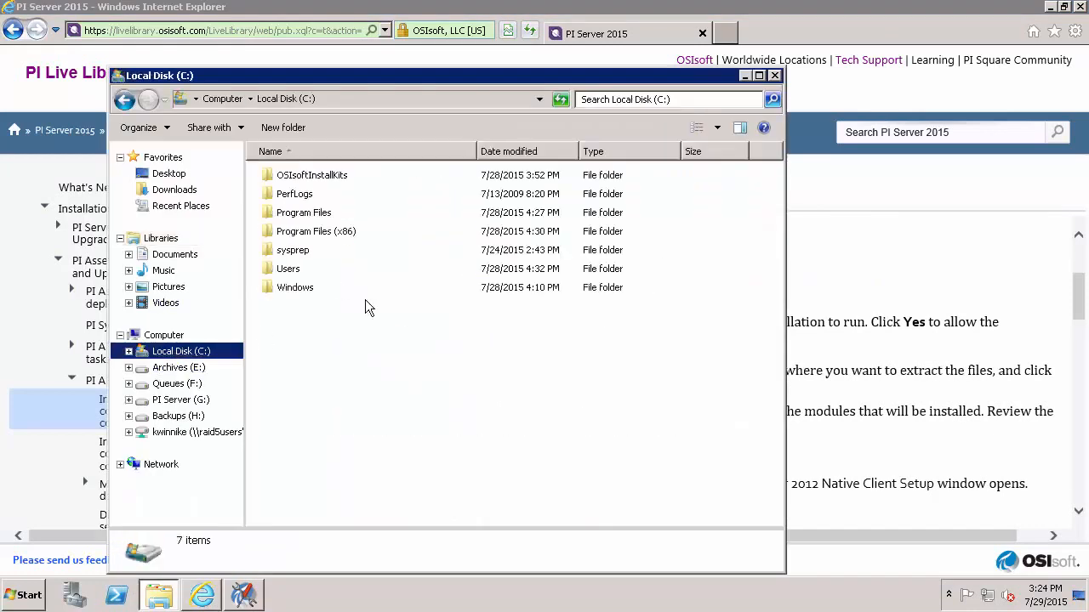
pyautogui.doubleClick(344, 178)
pyautogui.doubleClick(342, 178)
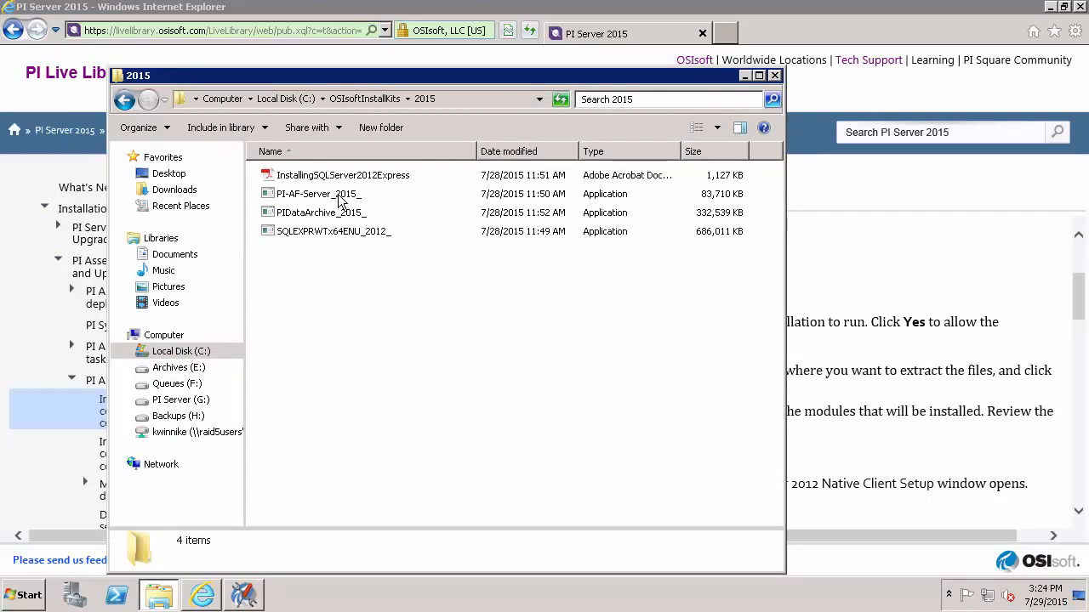
pyautogui.rightClick(341, 198)
pyautogui.click(379, 219)
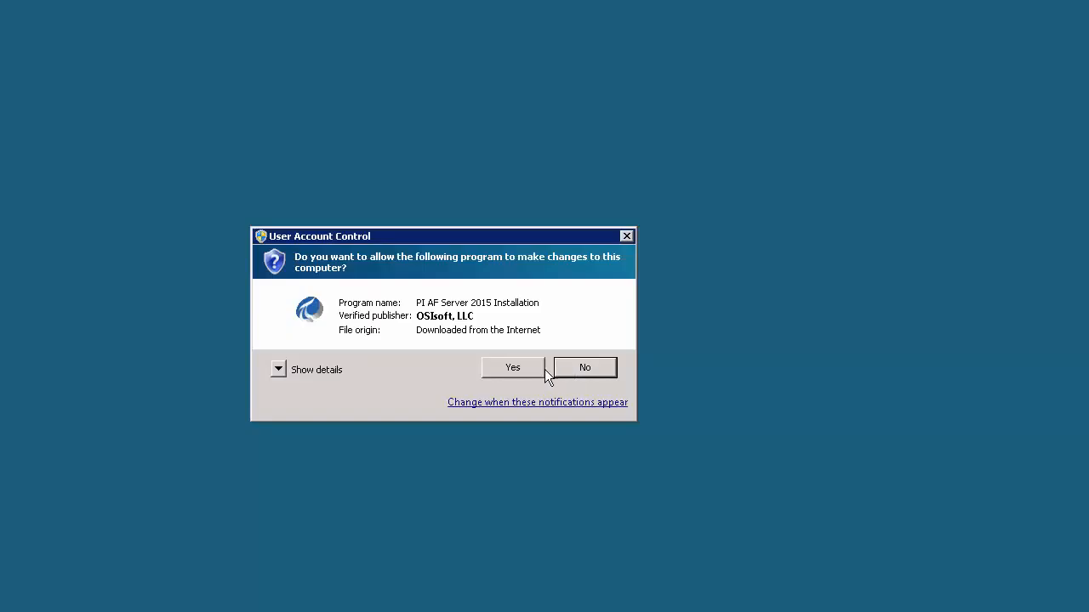
# Approve the UAC prompt and extract the setup files to the path .\.
pyautogui.click(513, 369)
pyautogui.moveTo(570, 311); pyautogui.dragTo(383, 314)
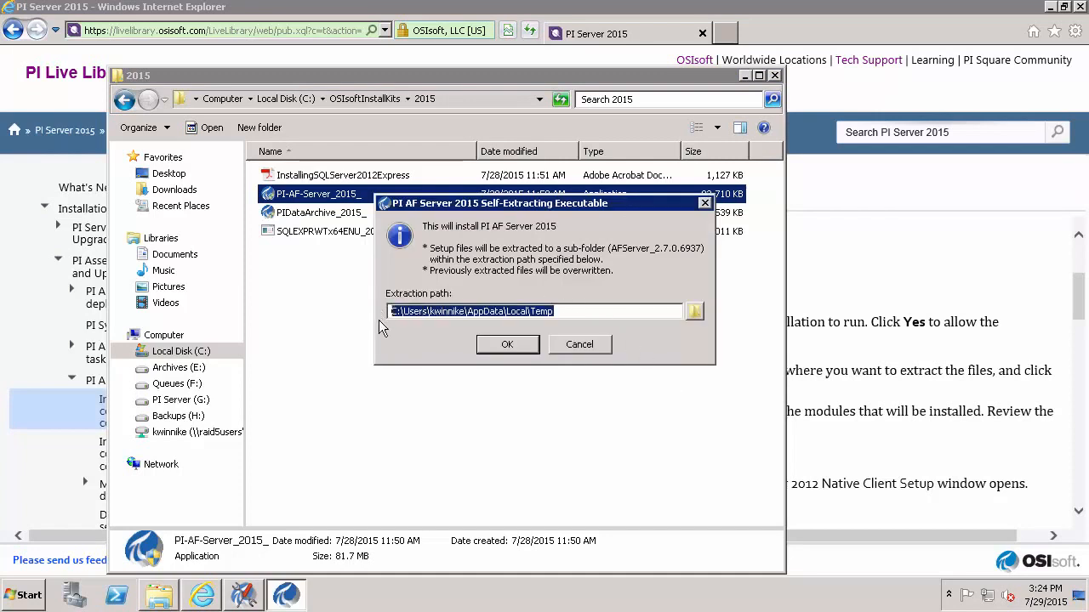
pyautogui.write('.\\')
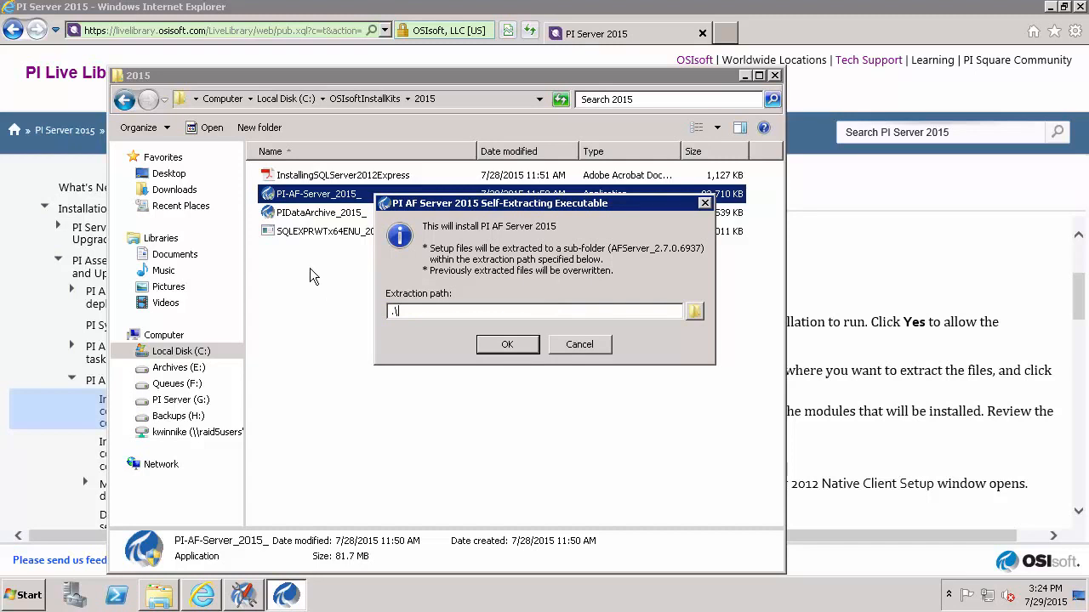
pyautogui.click(490, 348)
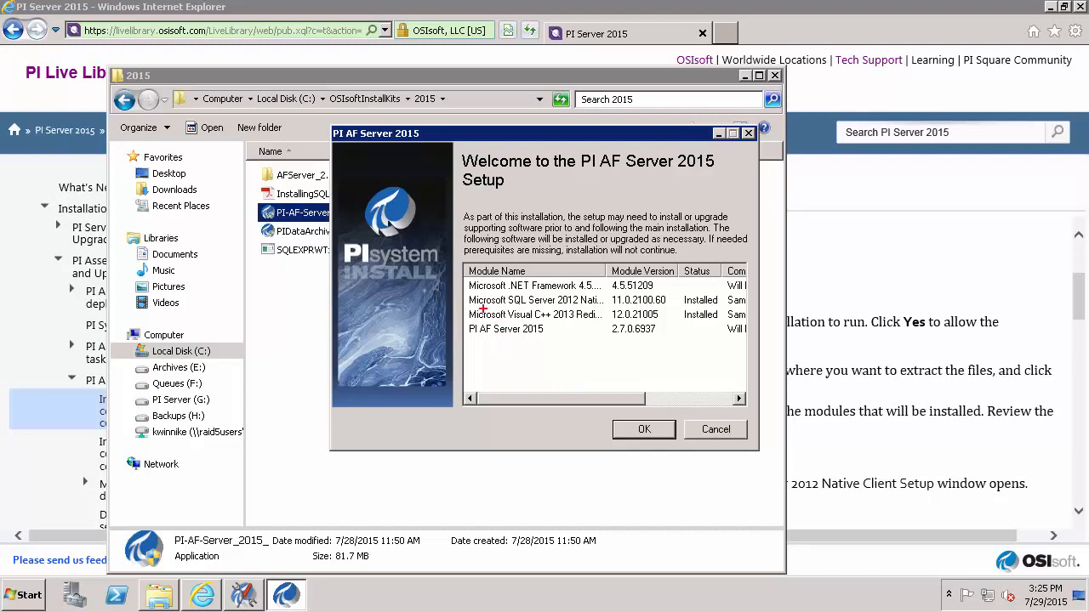
# Install the .NET Framework 4.5.2 prerequisite and finish its setup.
pyautogui.moveTo(465, 276); pyautogui.dragTo(608, 294)
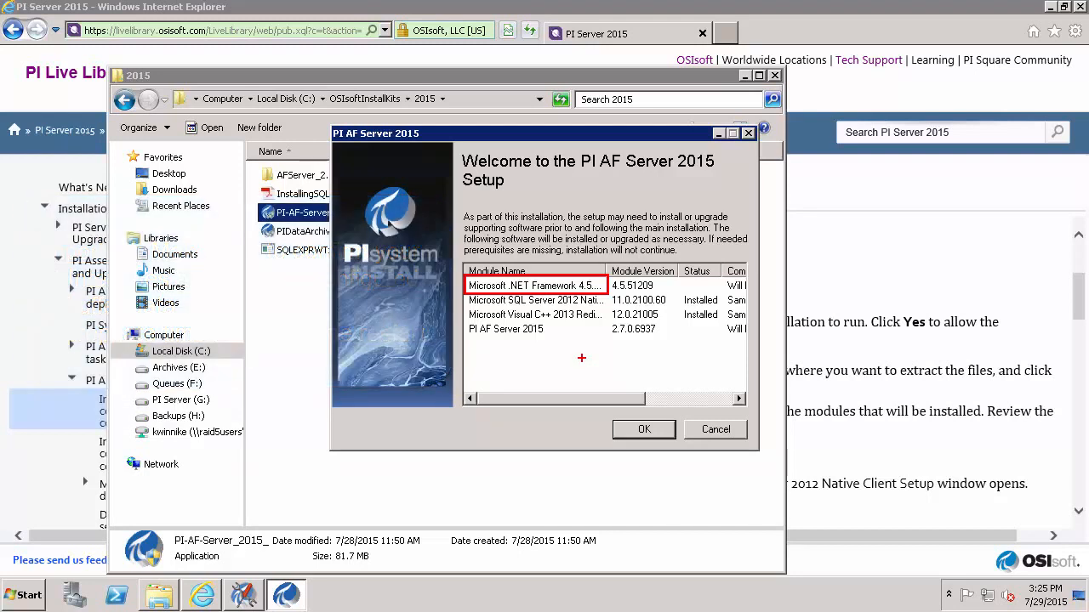
pyautogui.click(645, 430)
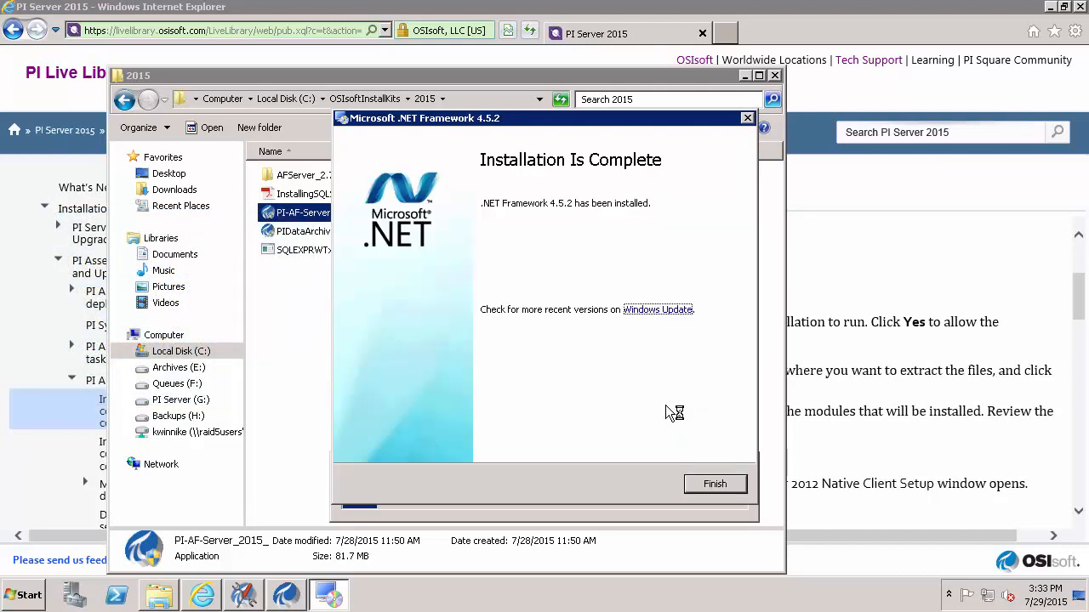
pyautogui.click(713, 484)
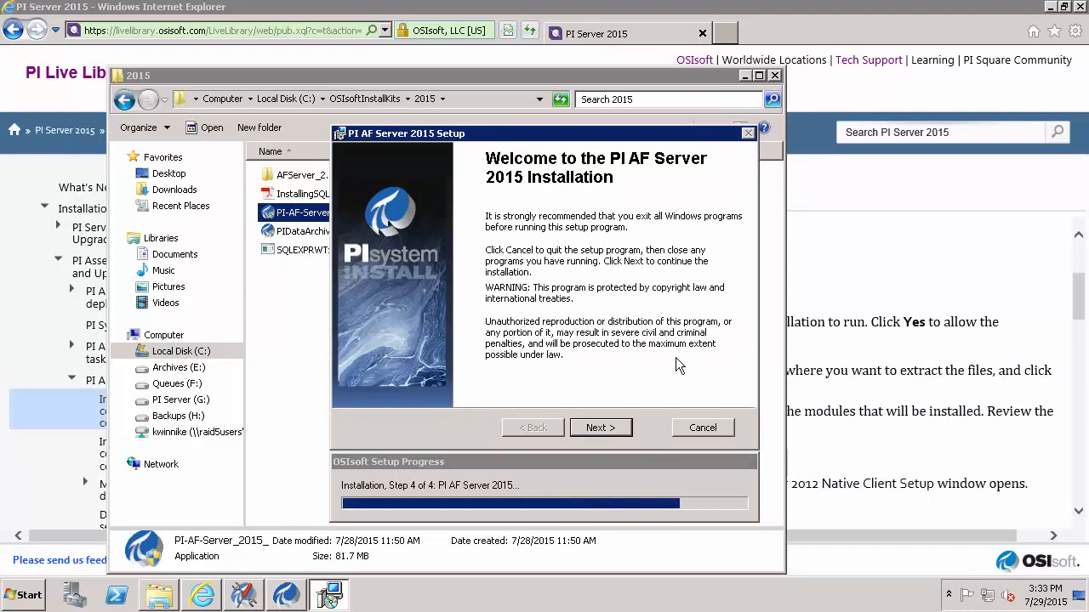
# Pass the Welcome page and keep the default feature selection.
pyautogui.click(604, 428)
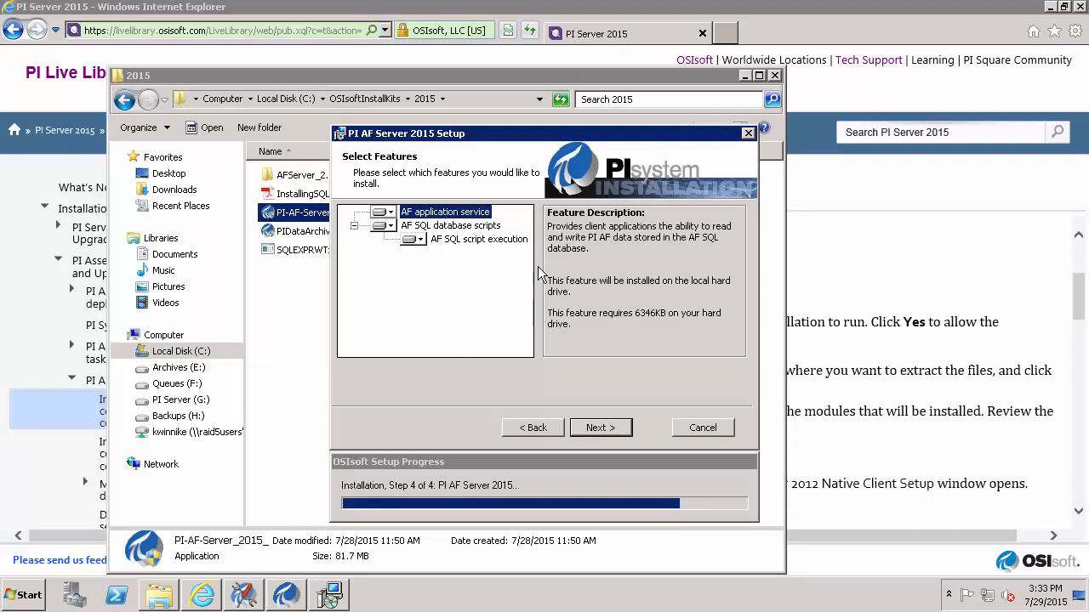
pyautogui.click(602, 427)
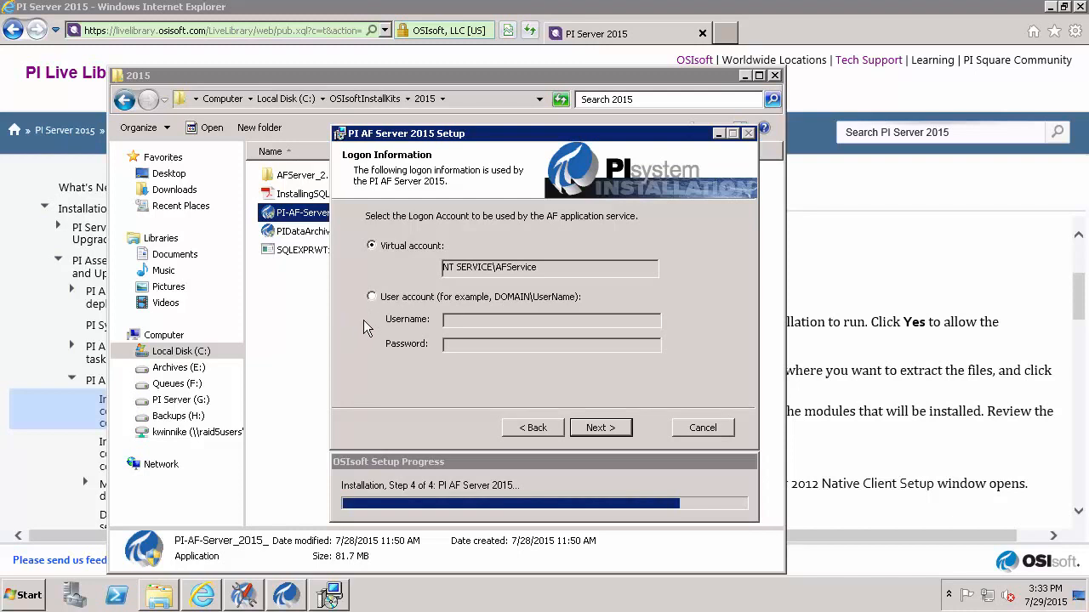
# Run the AF application service as user OSI\svc-pi-applications with its password.
pyautogui.click(372, 297)
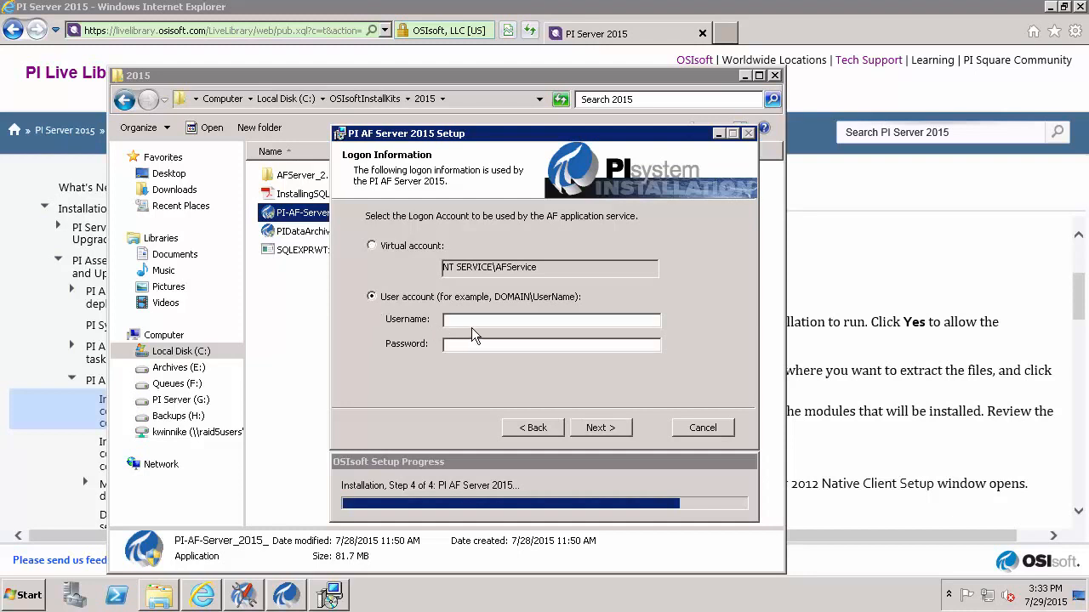
pyautogui.write('OSI\\svc-pi-applications')
pyautogui.press('Tab')
pyautogui.write('***')
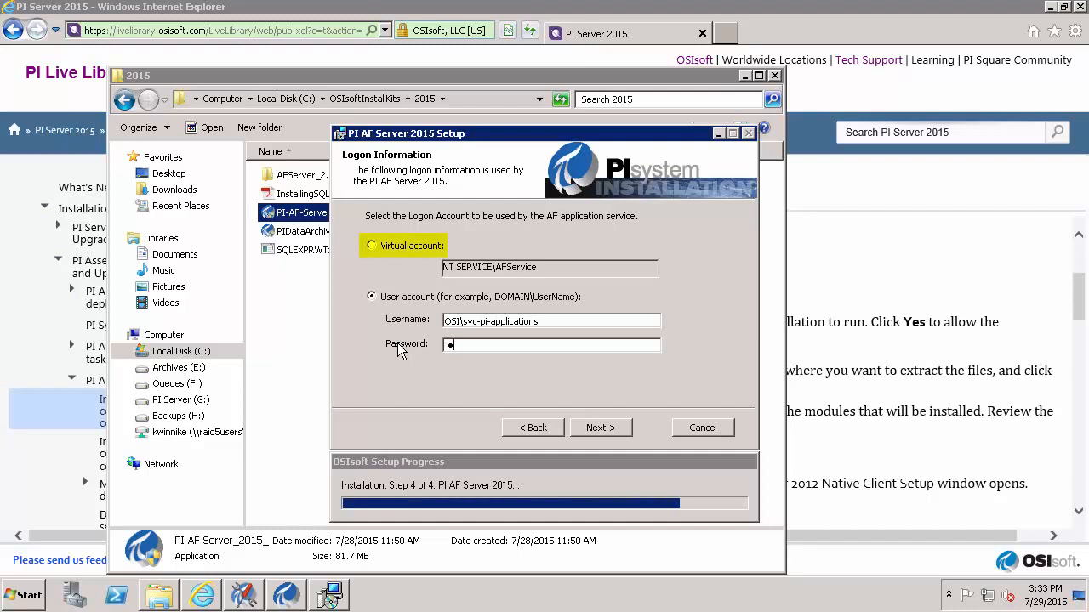
pyautogui.write('*****')
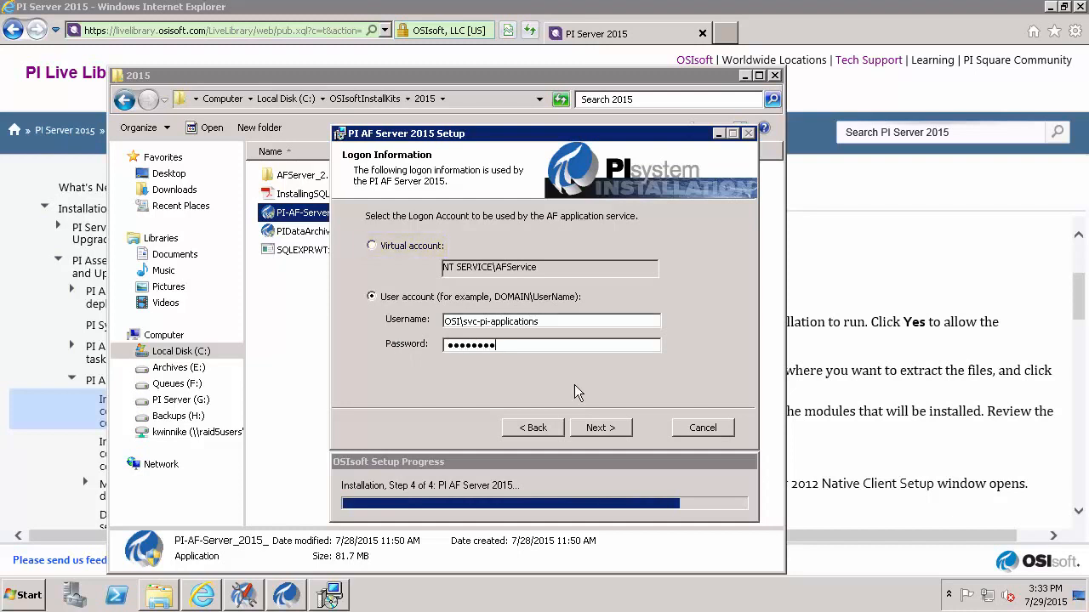
pyautogui.click(607, 429)
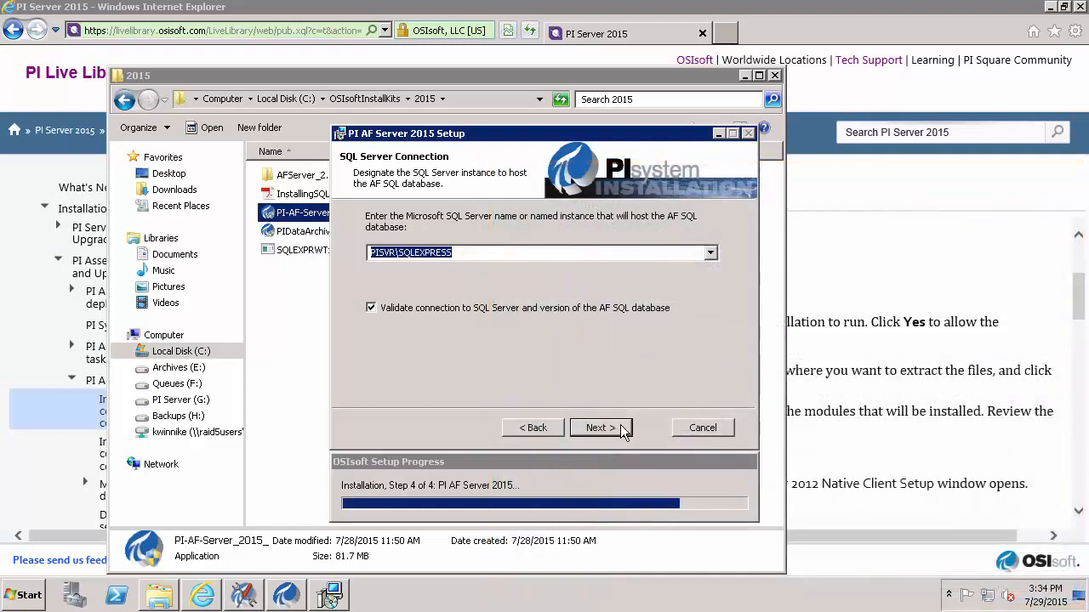
# Keep PISVR\SQLEXPRESS as the SQL instance and install PI AF Server 2015.
pyautogui.click(605, 428)
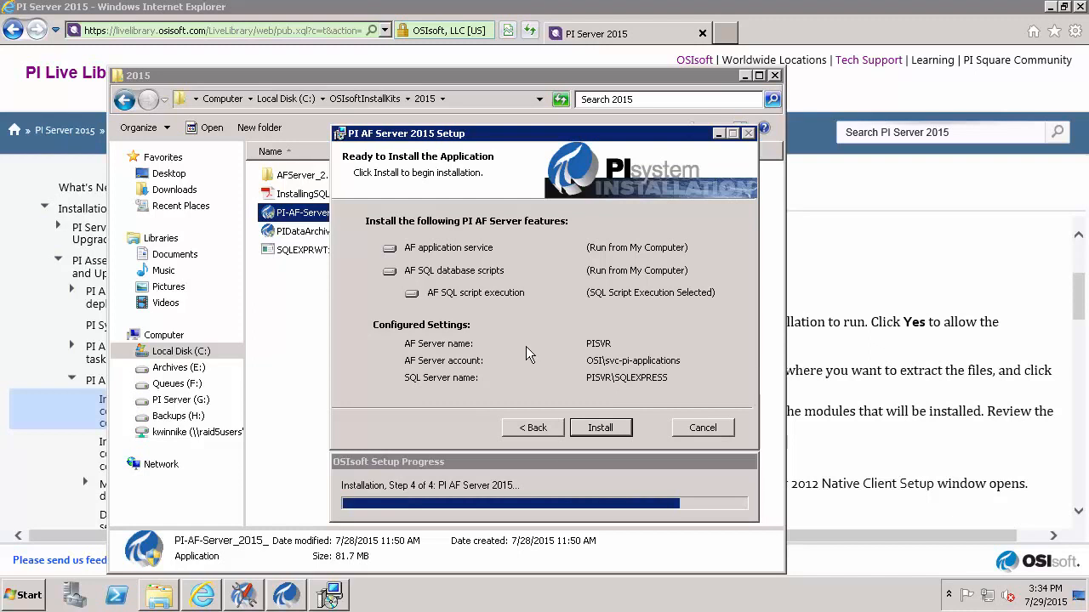
pyautogui.click(604, 429)
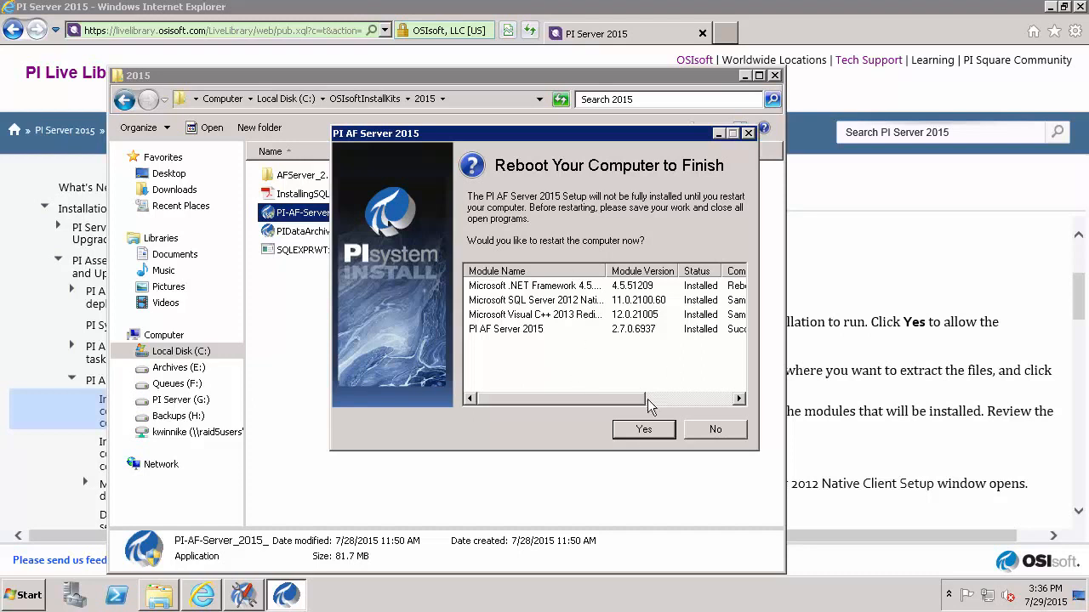
# Reboot, log back on with the account password, then close the completion notice and Server Manager.
pyautogui.click(644, 430)
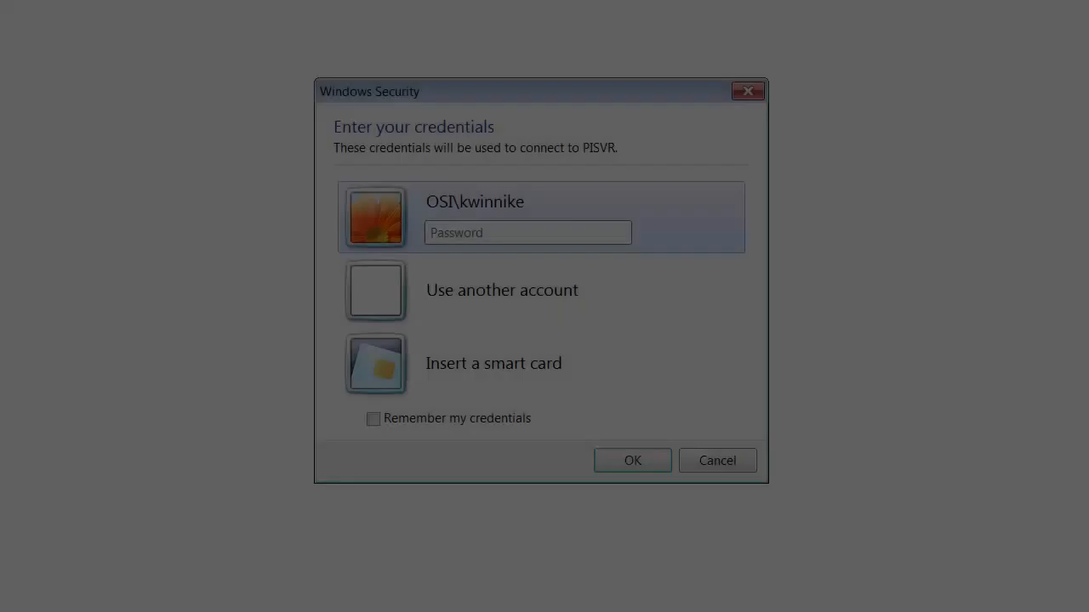
pyautogui.write('•••••••••')
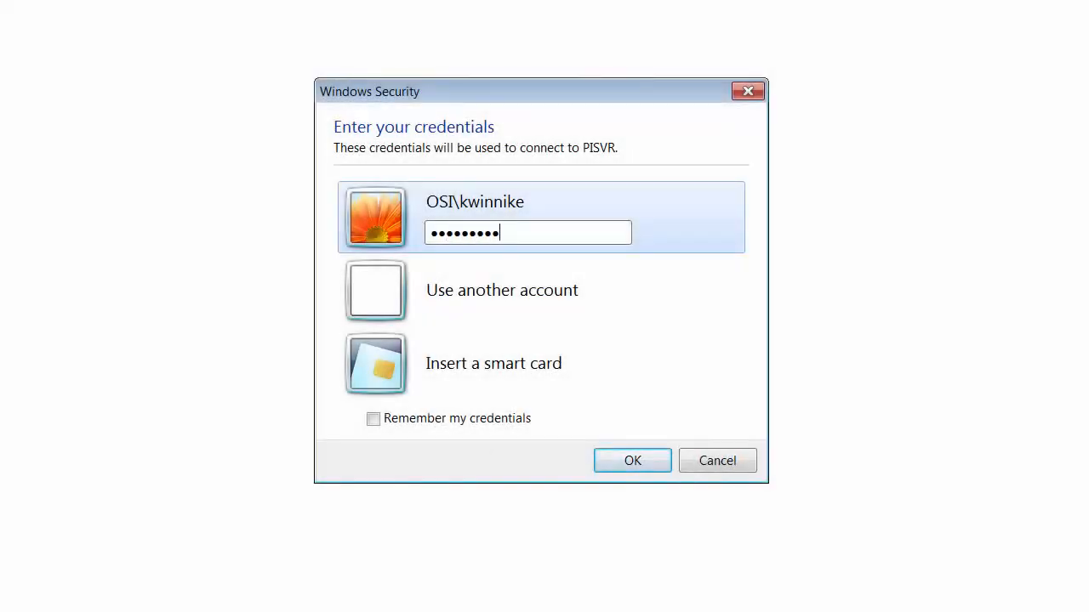
pyautogui.press('Return')
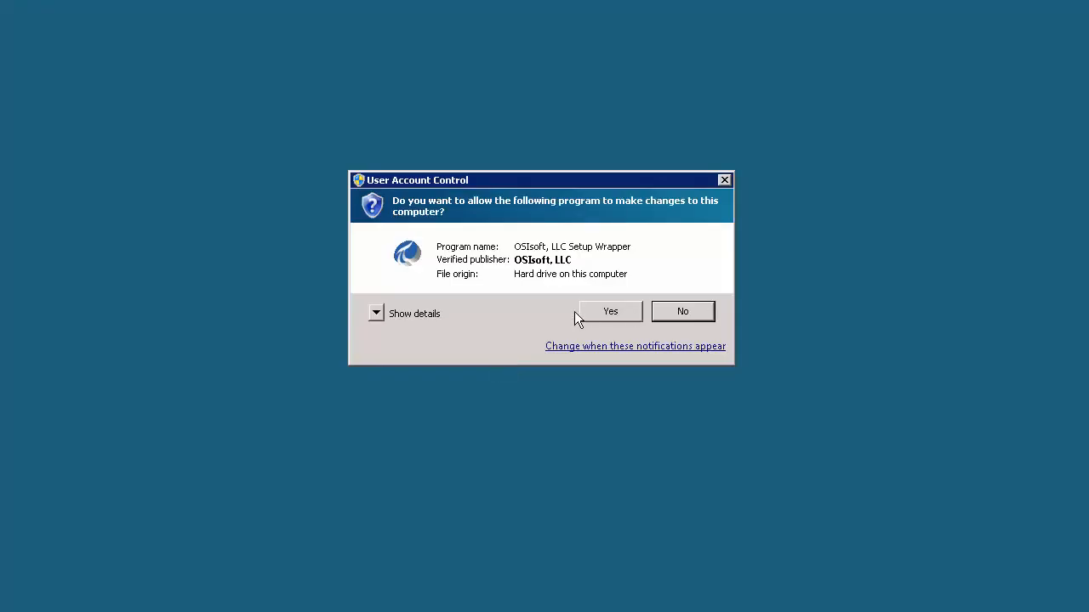
pyautogui.click(595, 311)
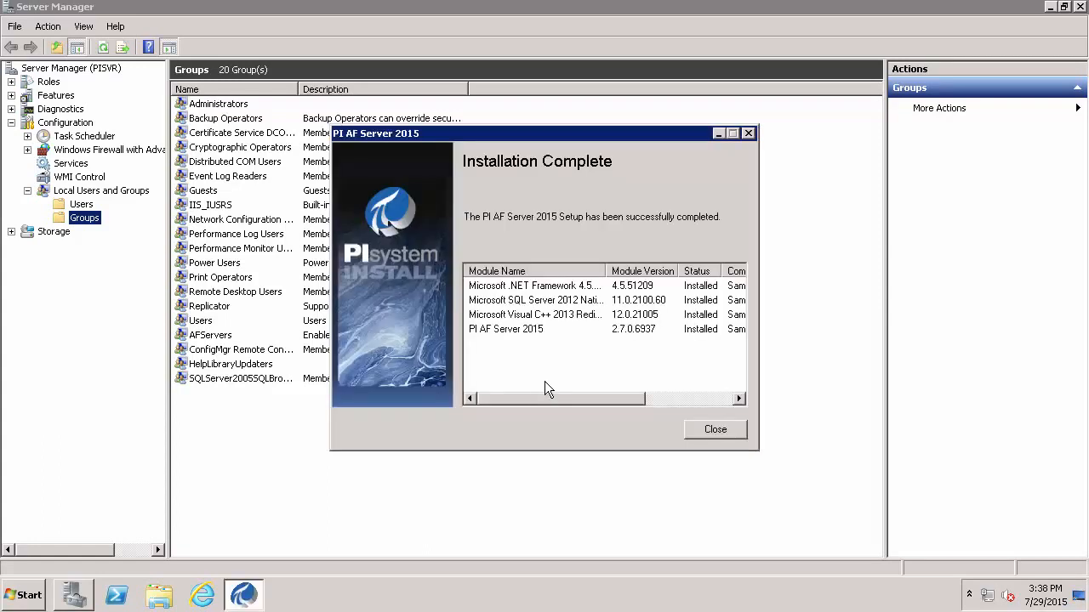
pyautogui.click(715, 430)
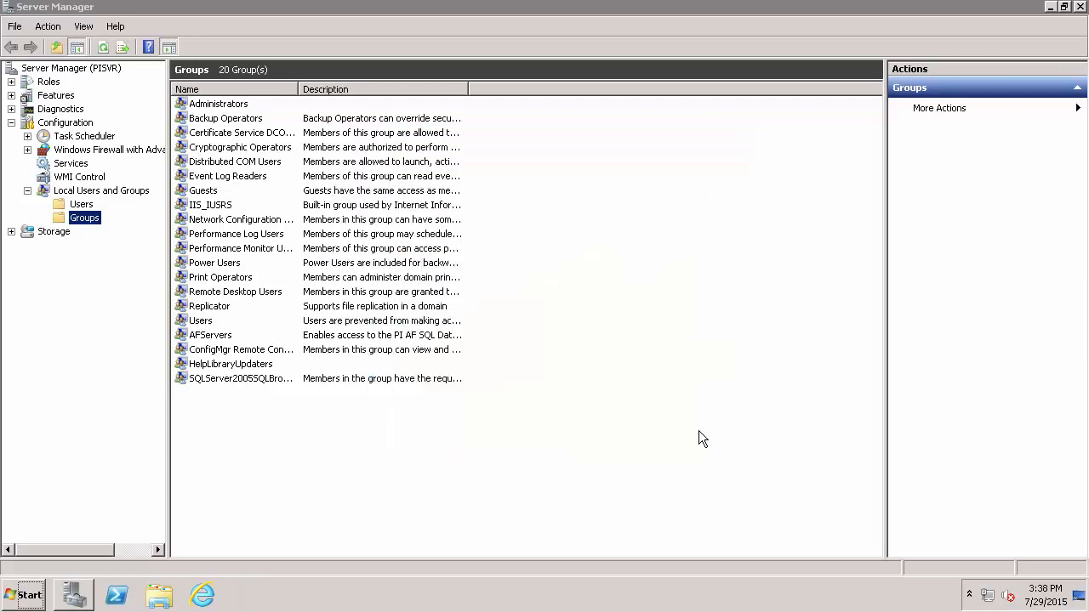
pyautogui.click(1080, 6)
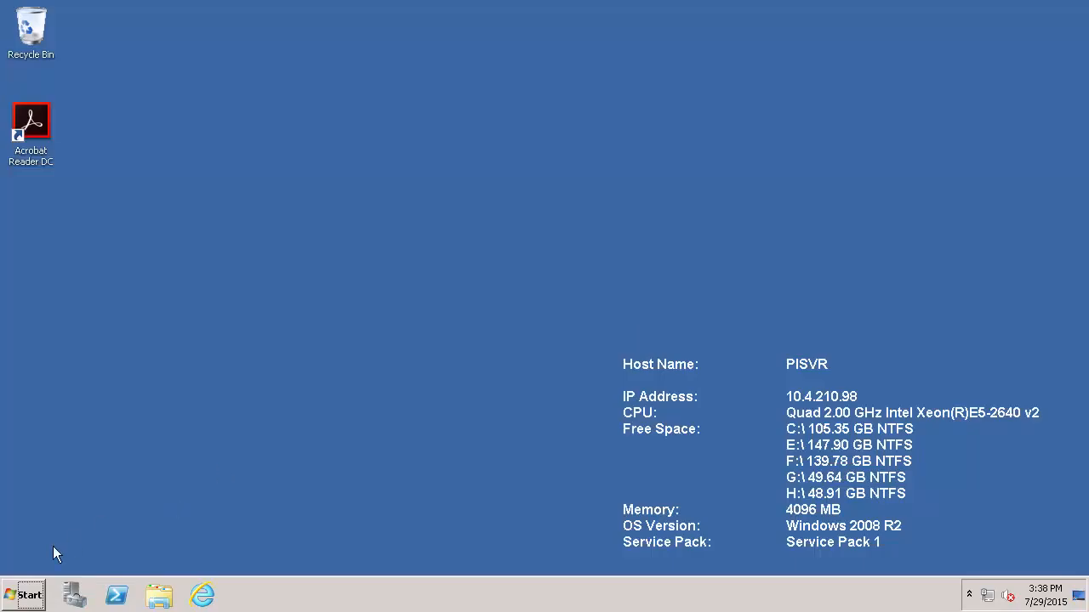
# Launch SQL Server Management Studio, connect to PISVR\SQLEXPRESS and expand Databases to confirm PIFD exists.
pyautogui.click(25, 595)
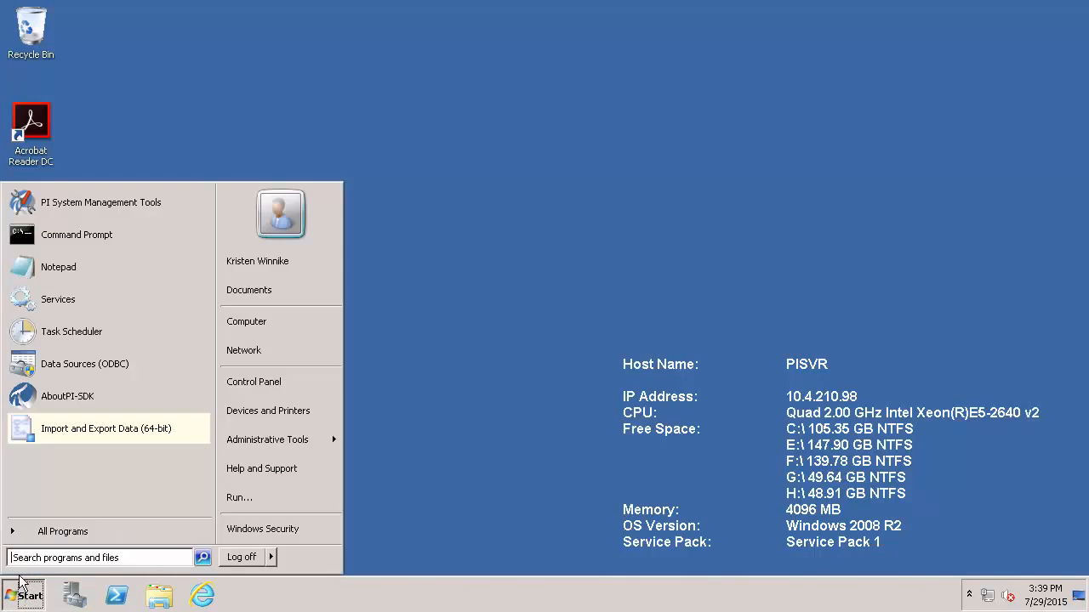
pyautogui.click(68, 531)
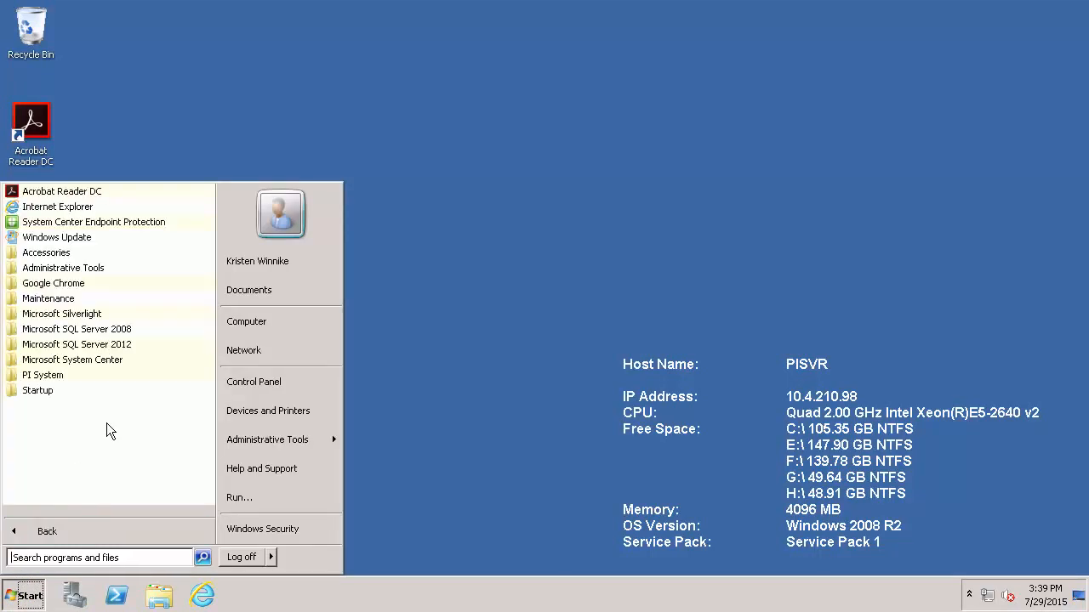
pyautogui.click(106, 346)
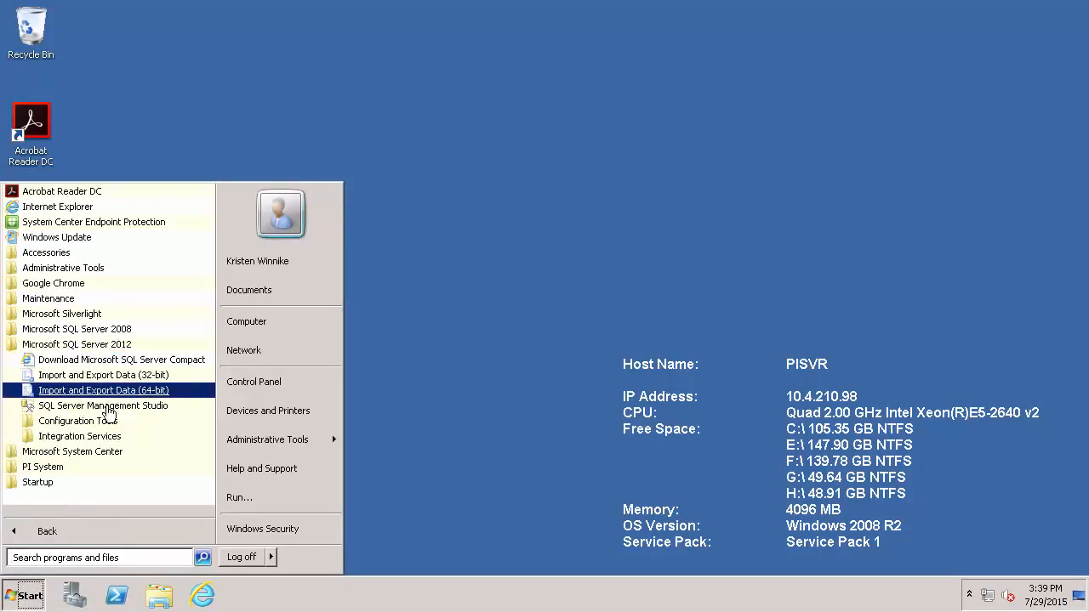
pyautogui.click(109, 406)
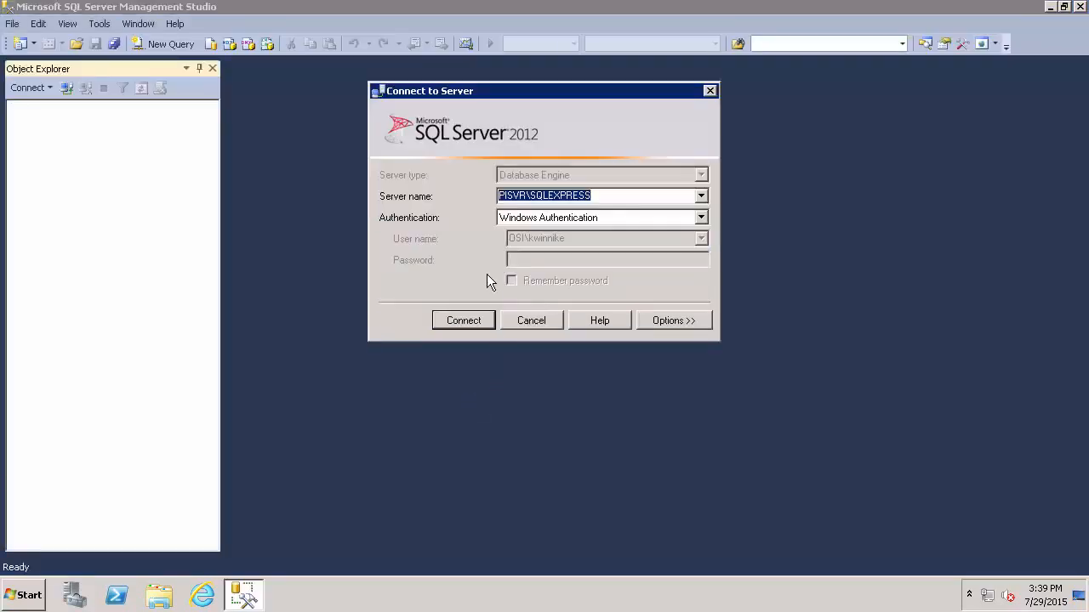
pyautogui.click(483, 320)
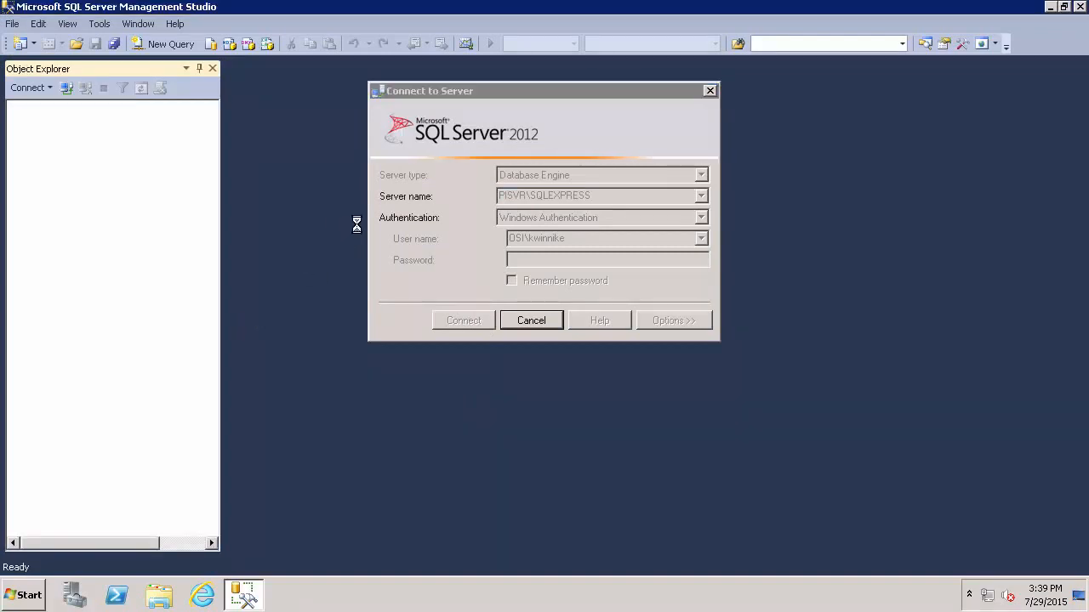
pyautogui.click(33, 122)
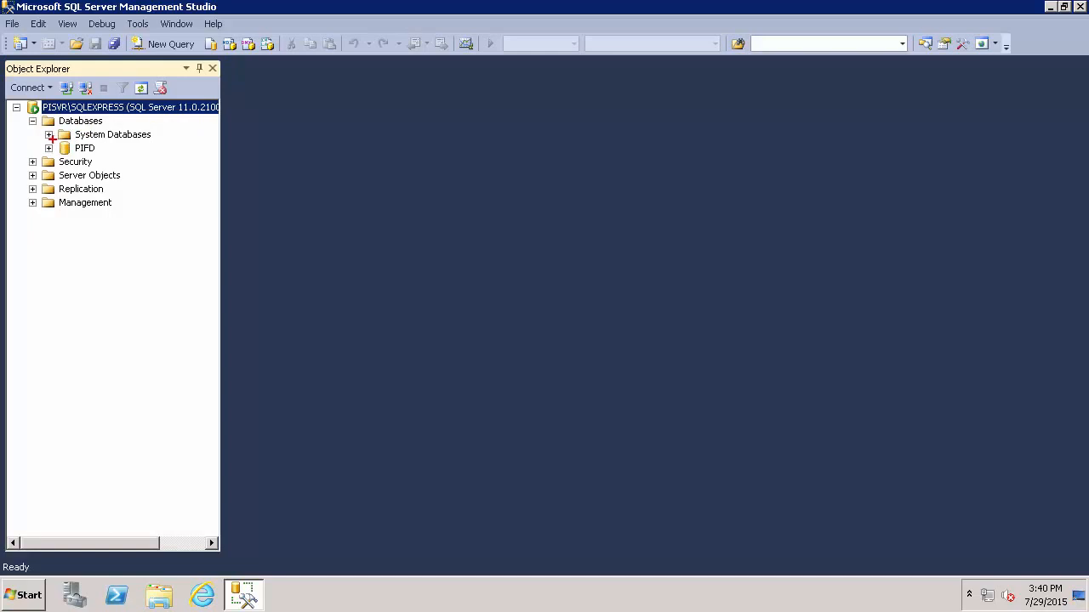
pyautogui.moveTo(48, 137); pyautogui.dragTo(100, 160)
pyautogui.press('Escape')
# Close SSMS and confirm in Services that PI AF Application Service is Started with Automatic startup.
pyautogui.click(1080, 6)
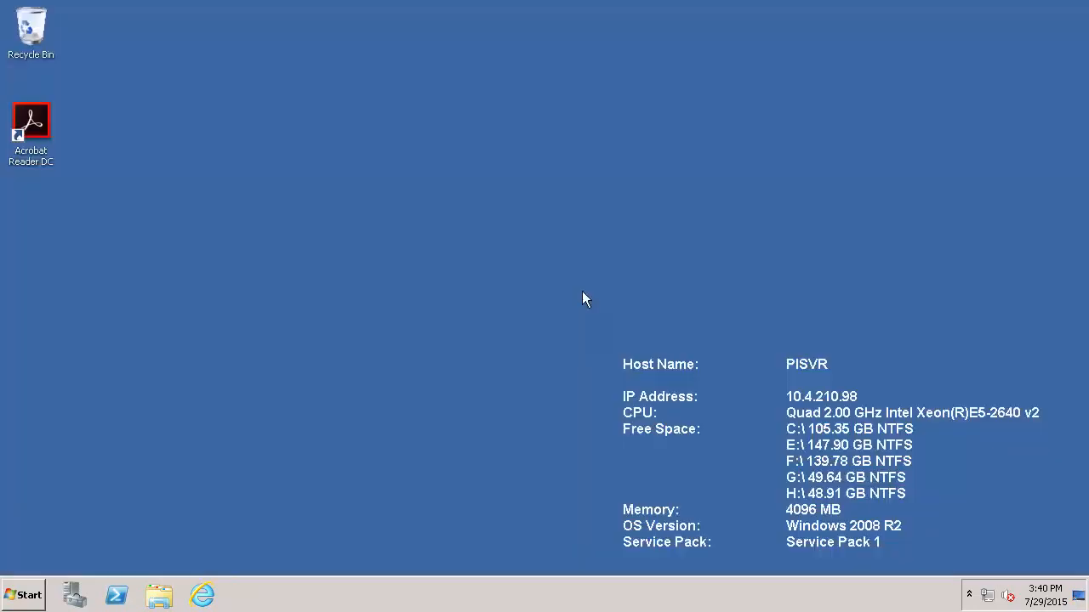
pyautogui.click(30, 594)
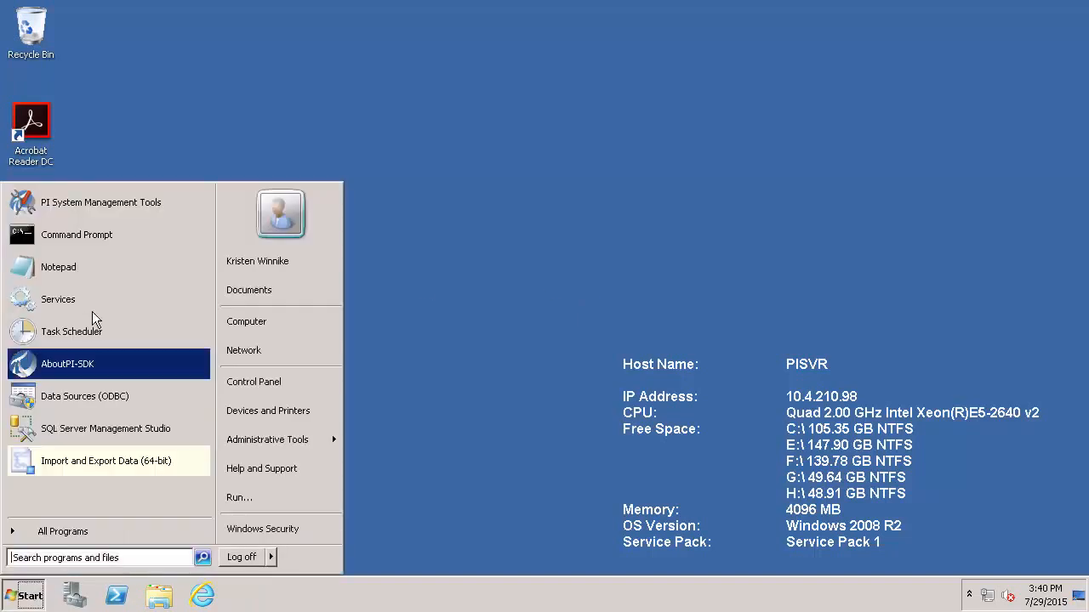
pyautogui.click(398, 283)
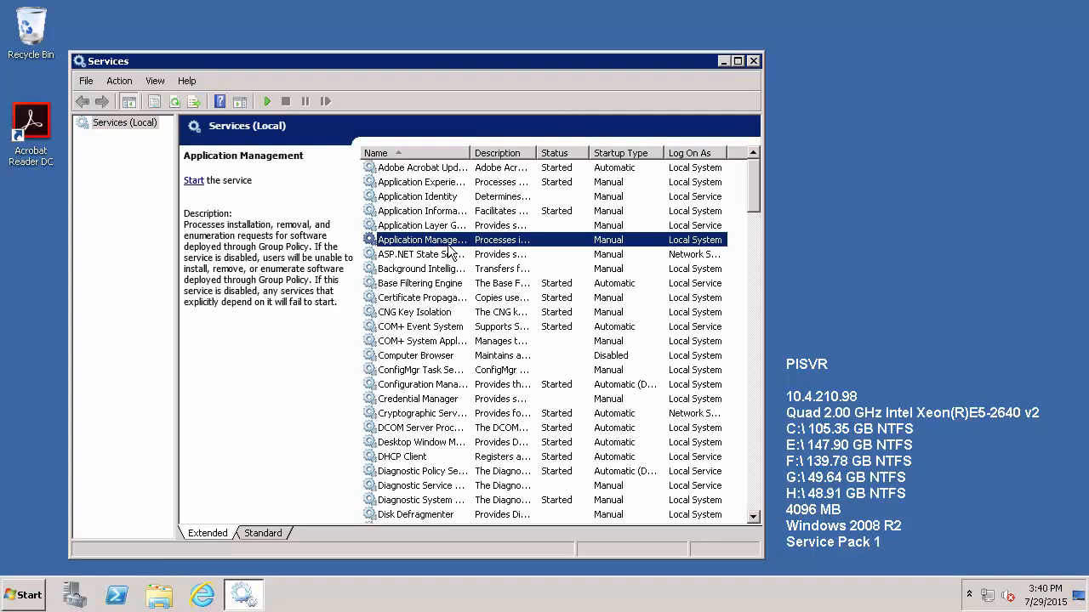
pyautogui.press('p')
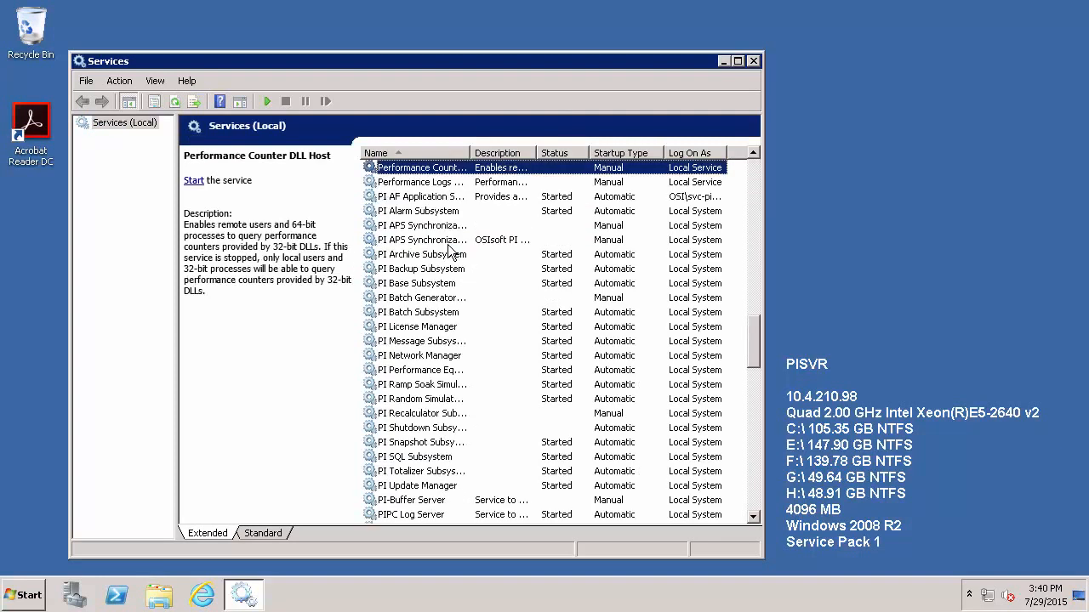
pyautogui.click(449, 201)
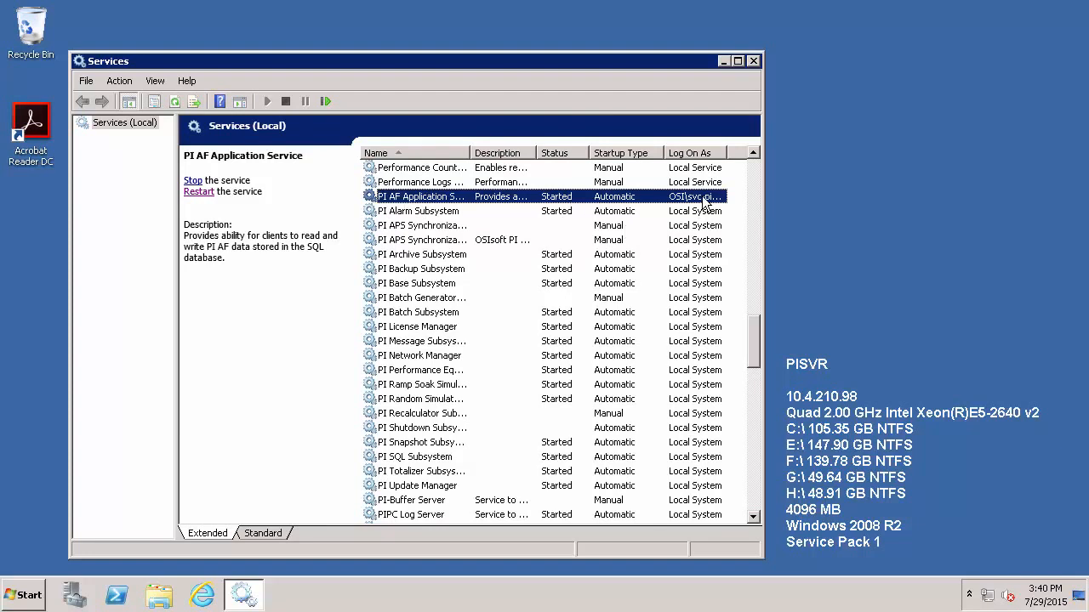
pyautogui.click(754, 61)
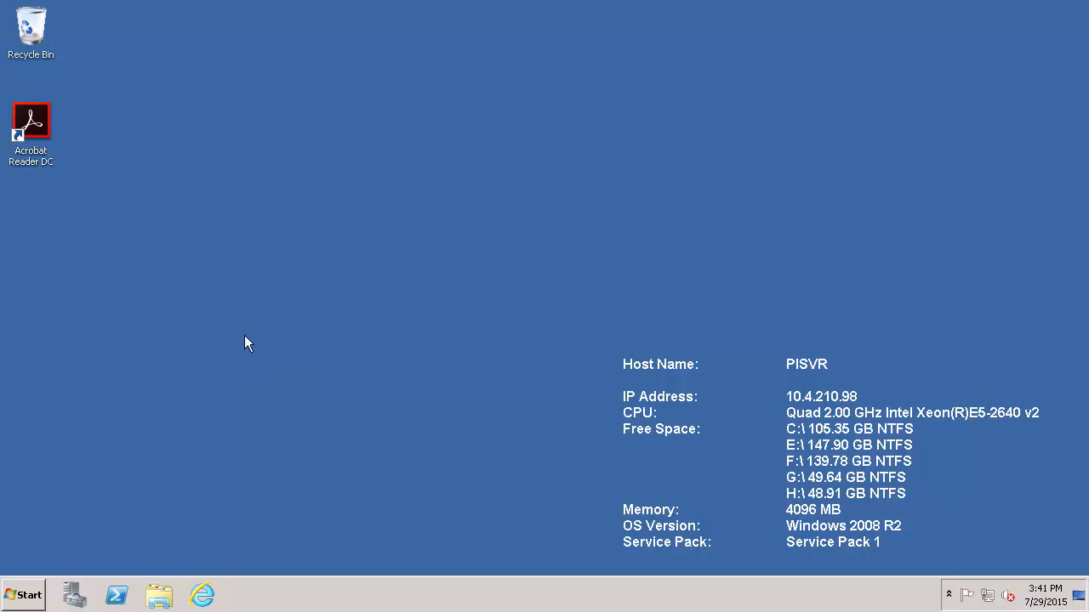
# Launch PI System Management Tools maximized and go to Security > Firewall.
pyautogui.click(17, 597)
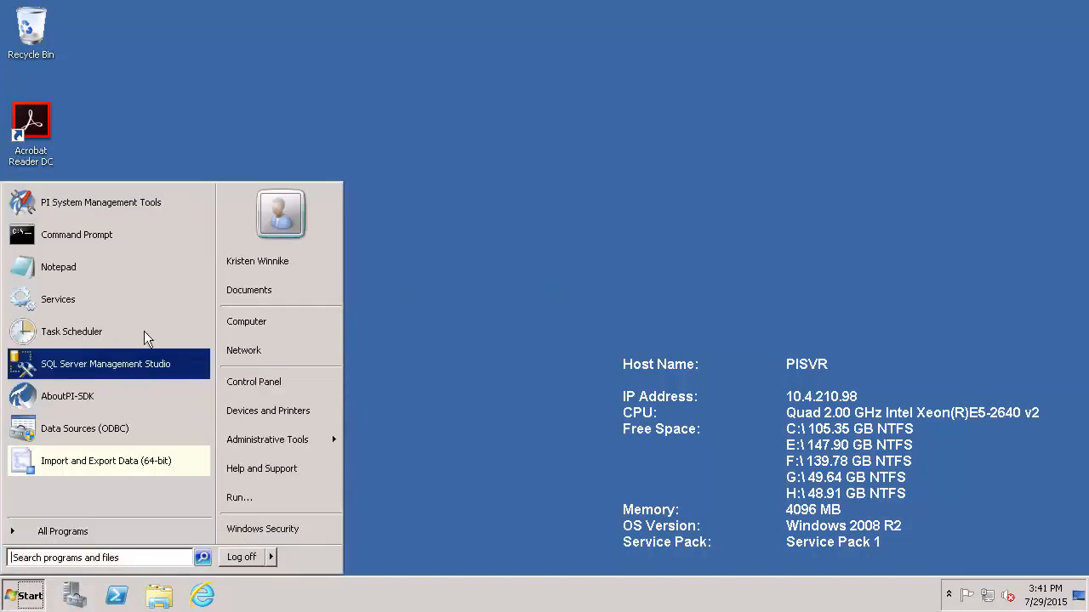
pyautogui.click(117, 208)
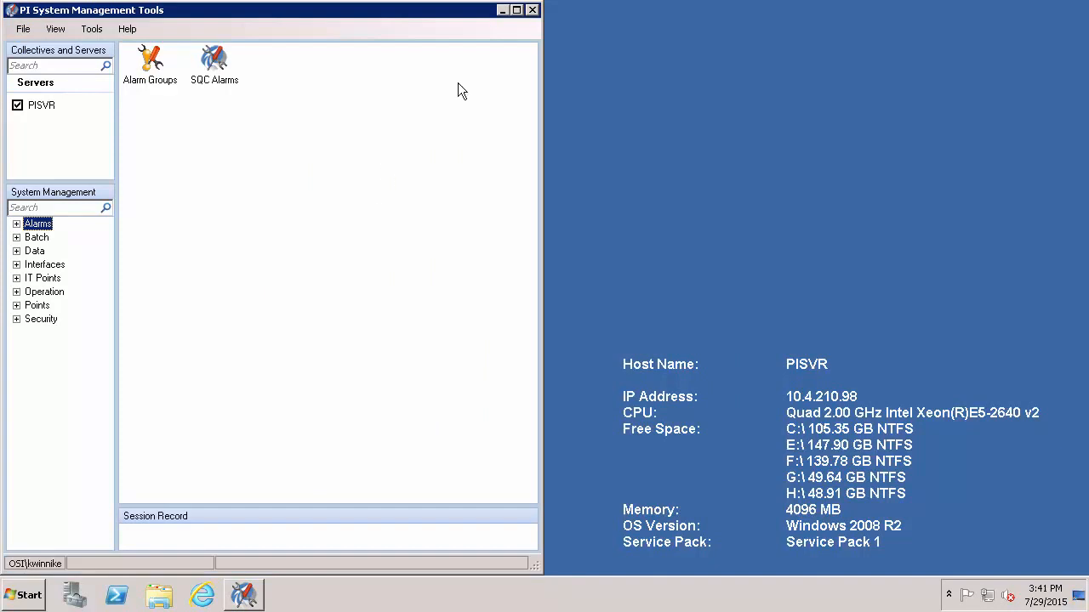
pyautogui.click(516, 9)
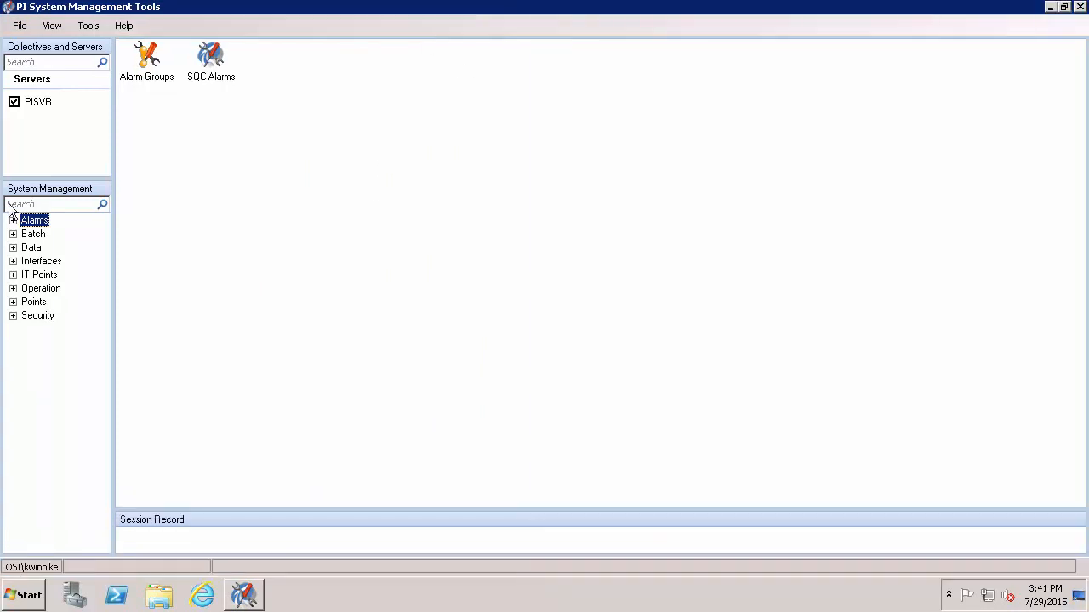
pyautogui.click(13, 317)
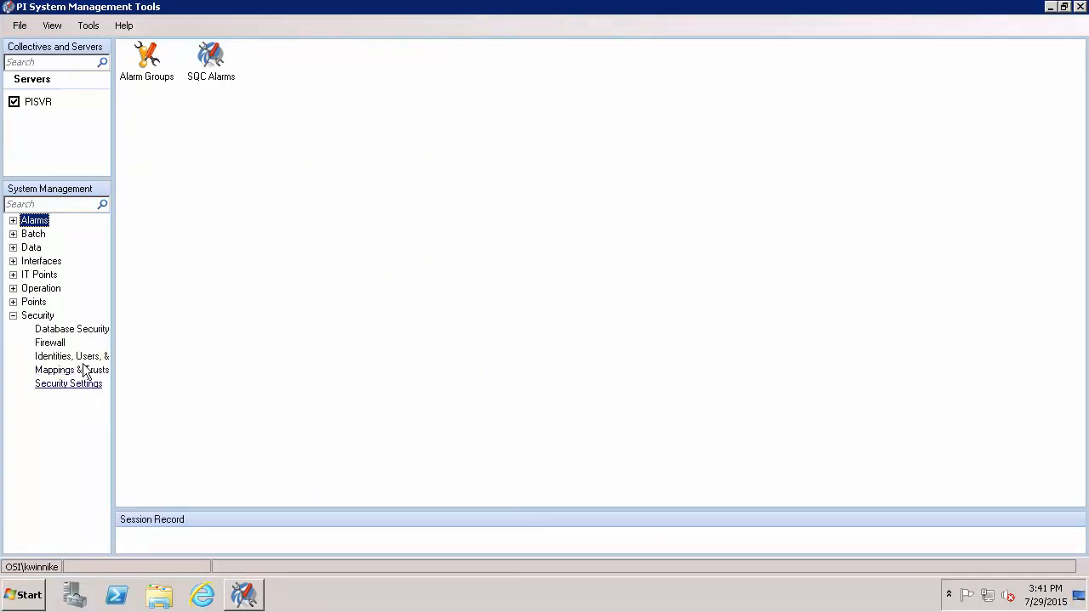
pyautogui.click(49, 343)
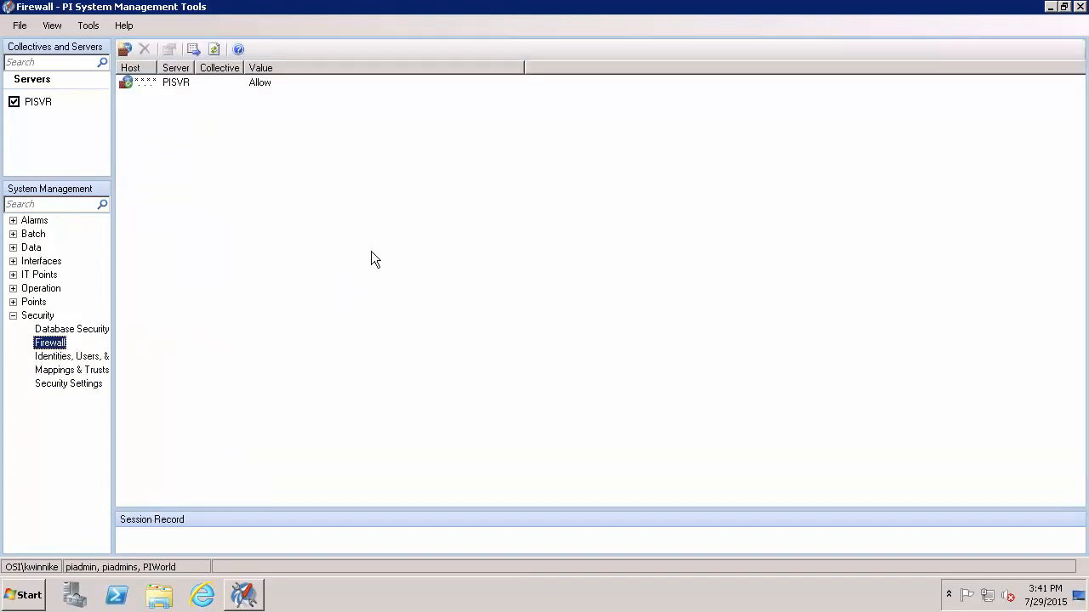
# Add a new firewall entry for host 10.4.208.195 with value Disallow.
pyautogui.click(131, 48)
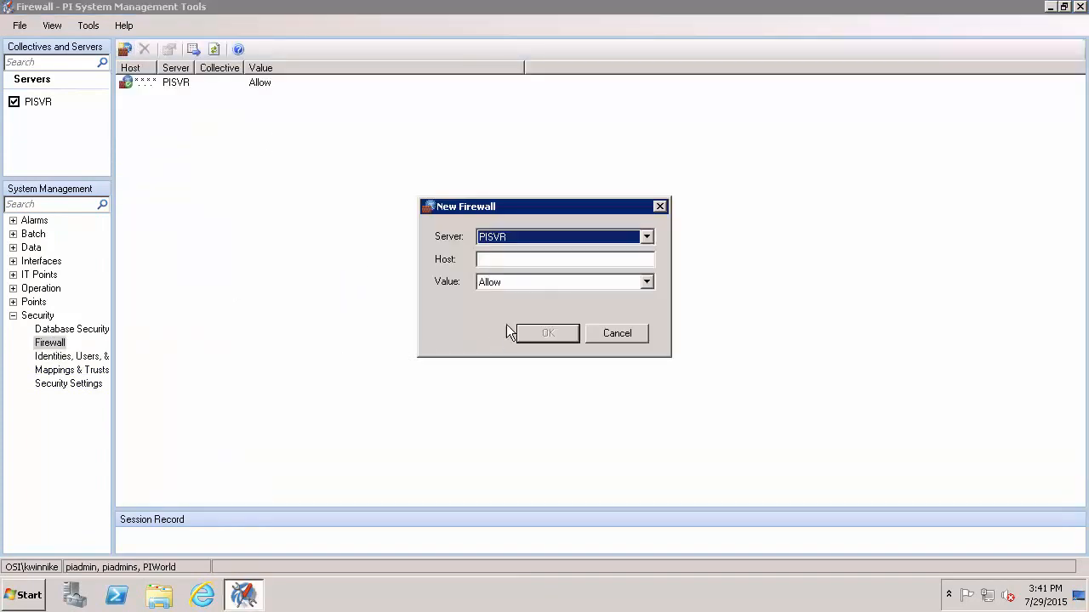
pyautogui.click(499, 262)
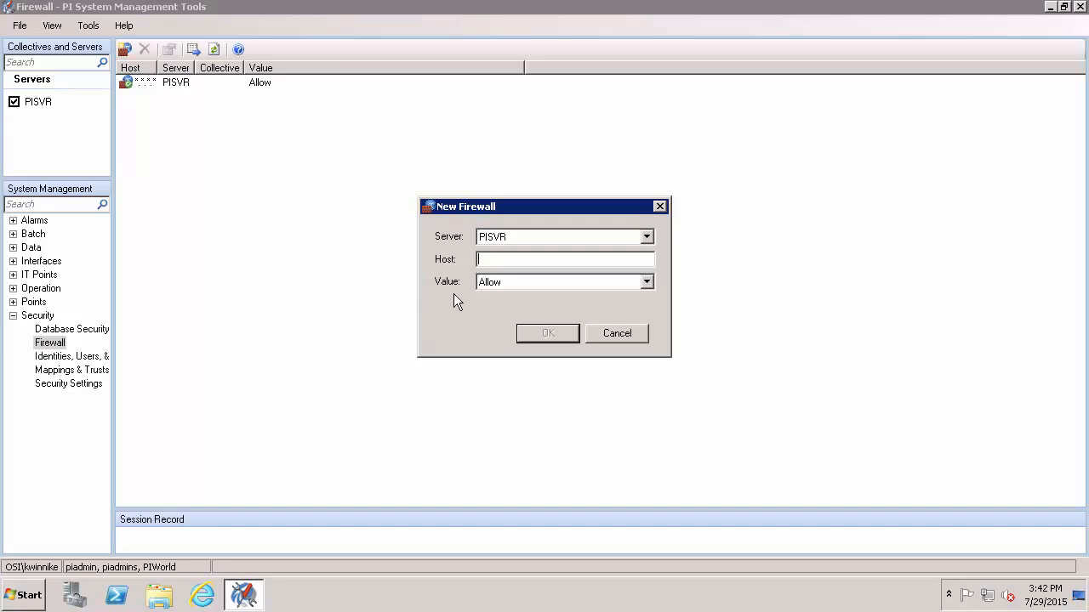
pyautogui.write('10.4.208.195')
pyautogui.click(532, 288)
pyautogui.click(497, 308)
pyautogui.click(539, 339)
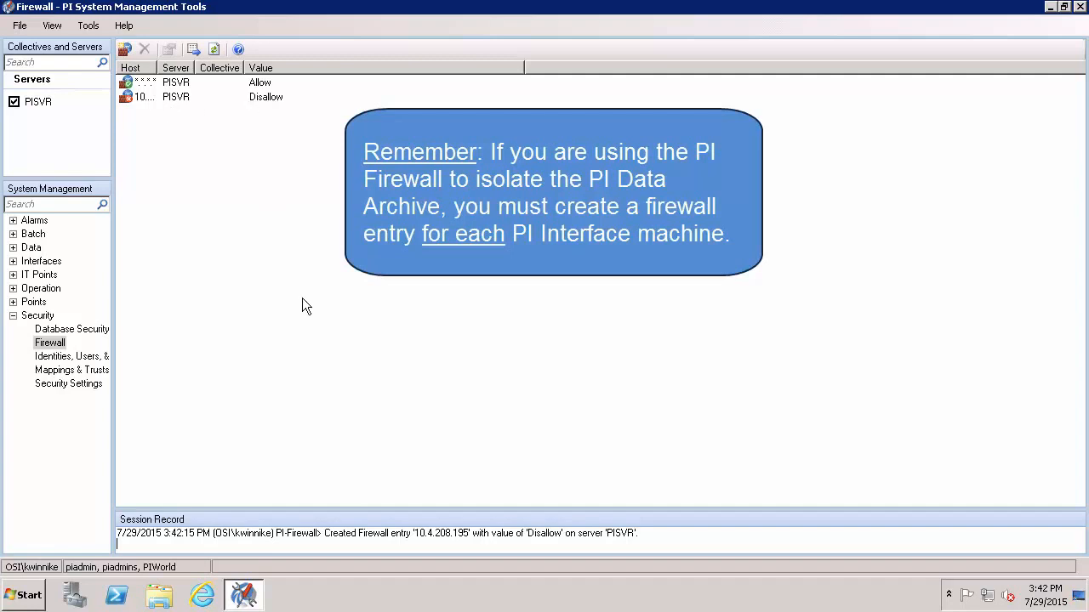
# Start Command Prompt as administrator, approving the elevation prompt.
pyautogui.click(34, 589)
pyautogui.rightClick(103, 235)
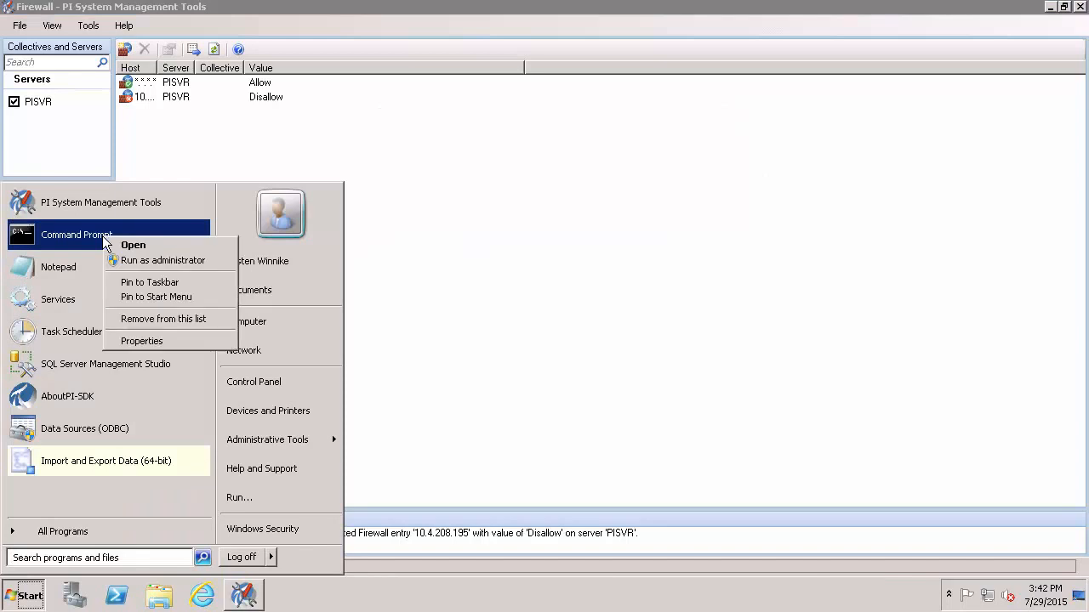
pyautogui.click(157, 261)
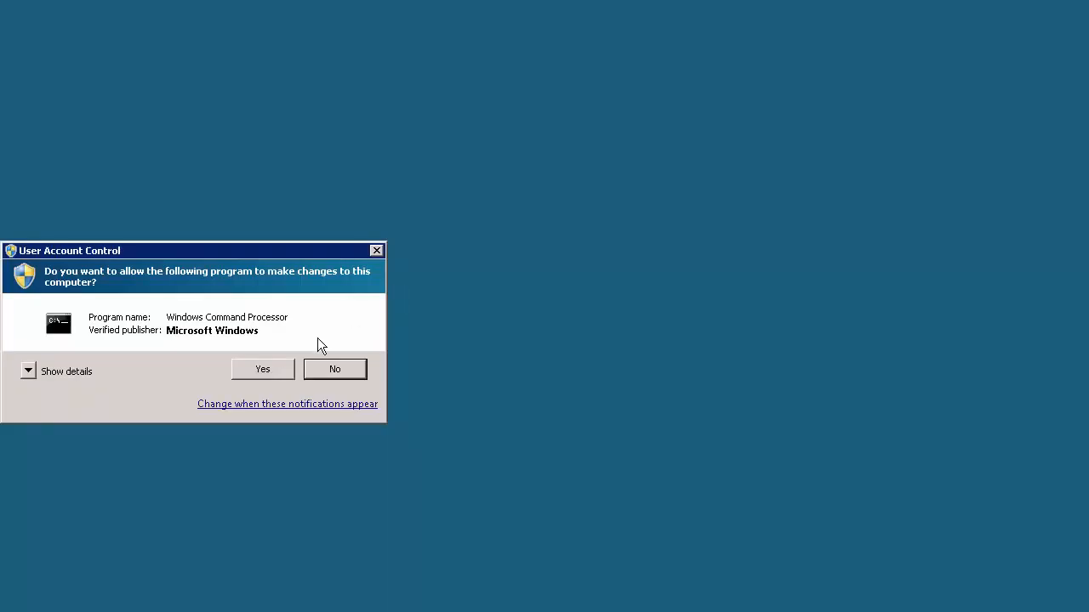
pyautogui.click(283, 368)
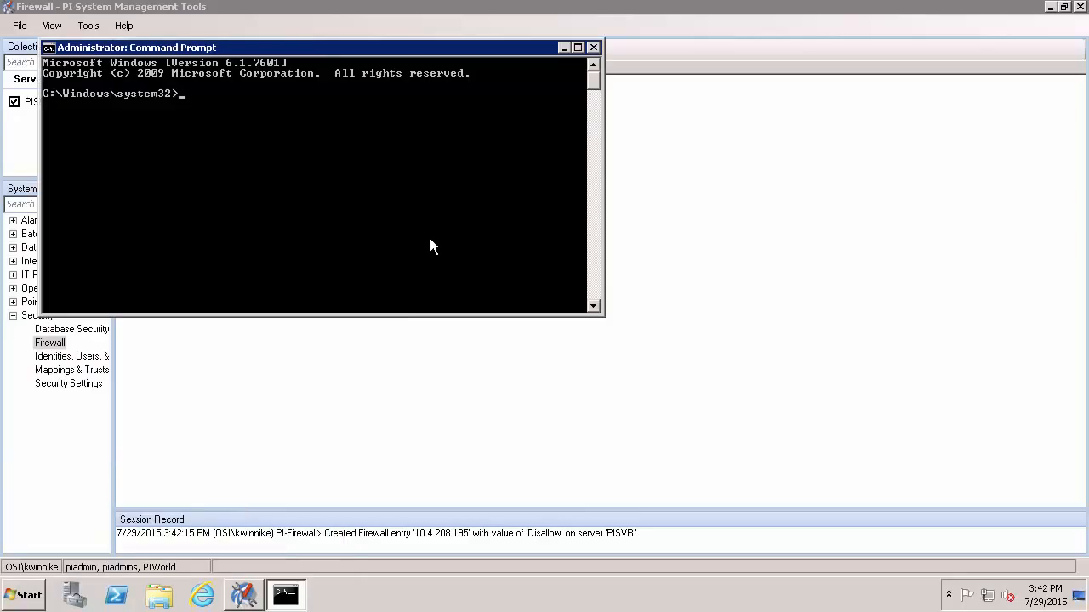
# Run pisrvstop from %piserver%\adm to stop PI Server services, and close PI System Management Tools.
pyautogui.write('cd /d %piserver%\\adm')
pyautogui.press('Return')
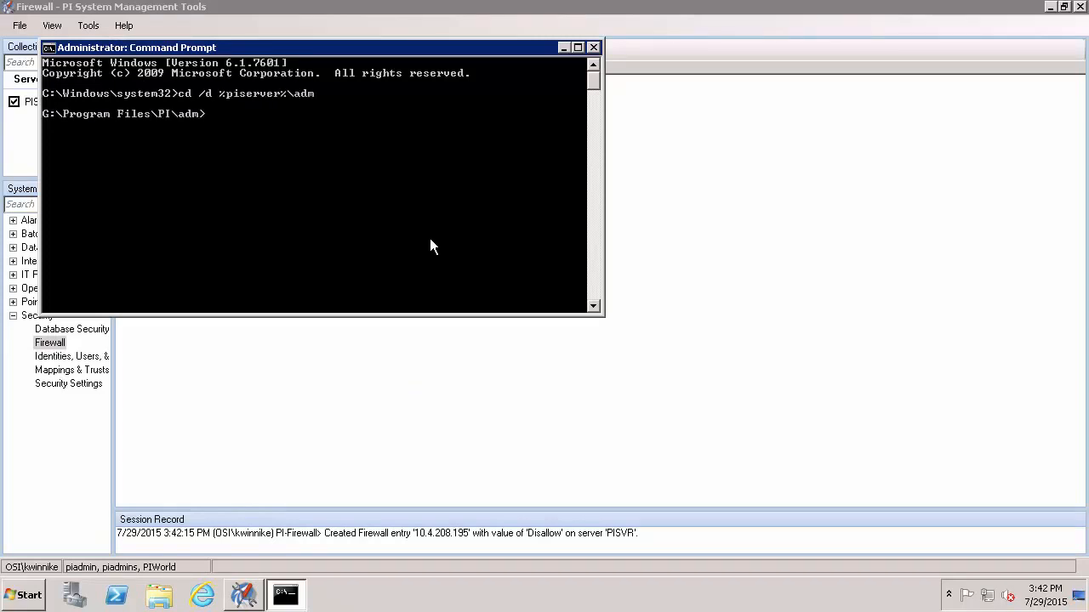
pyautogui.write('pisrvstop')
pyautogui.press('Return')
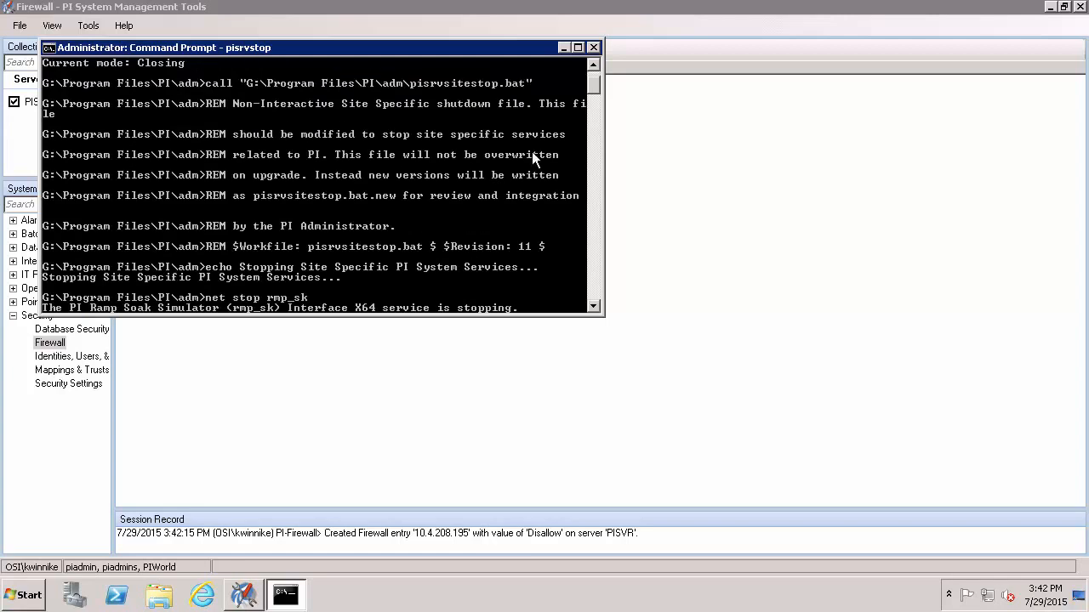
pyautogui.click(1078, 7)
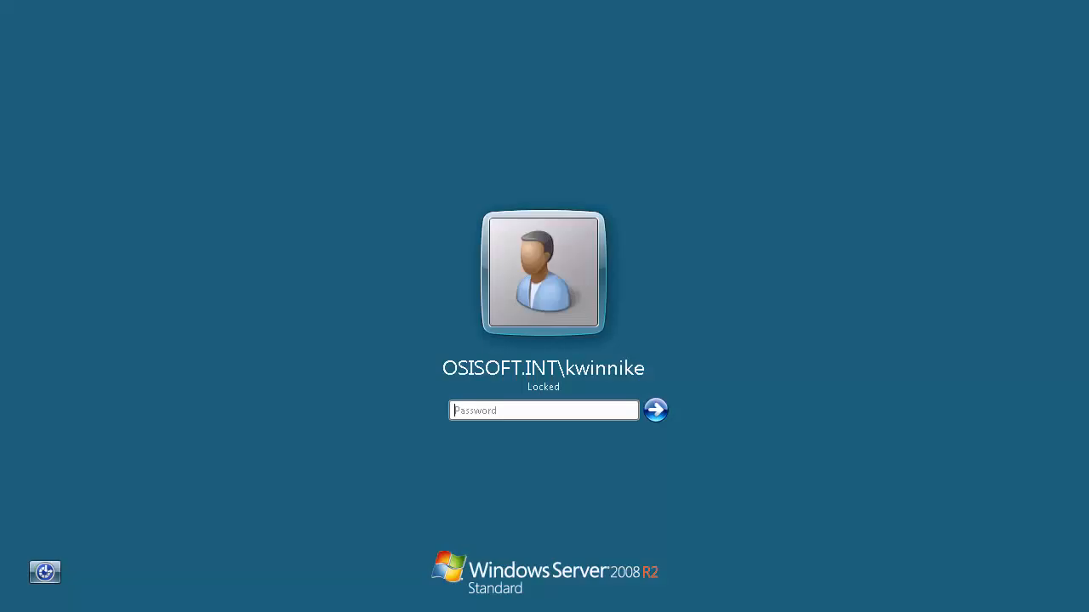
# Unlock the session with the account password and review PISVR's Buffering Status with 1886 queued events.
pyautogui.click(540, 408)
pyautogui.write('*********')
pyautogui.press('Return')
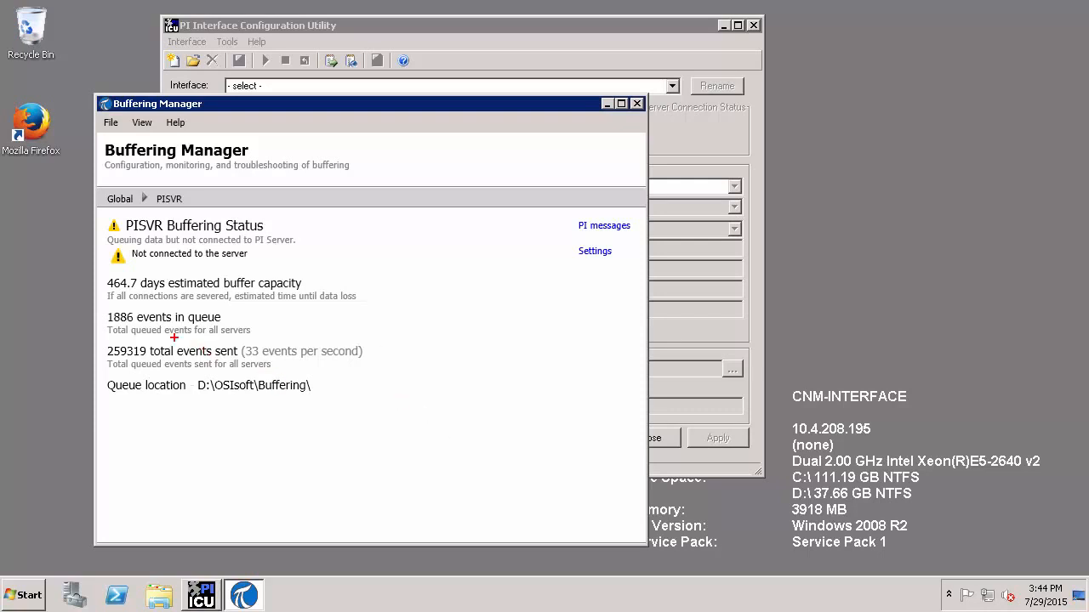
pyautogui.moveTo(99, 304); pyautogui.dragTo(275, 343)
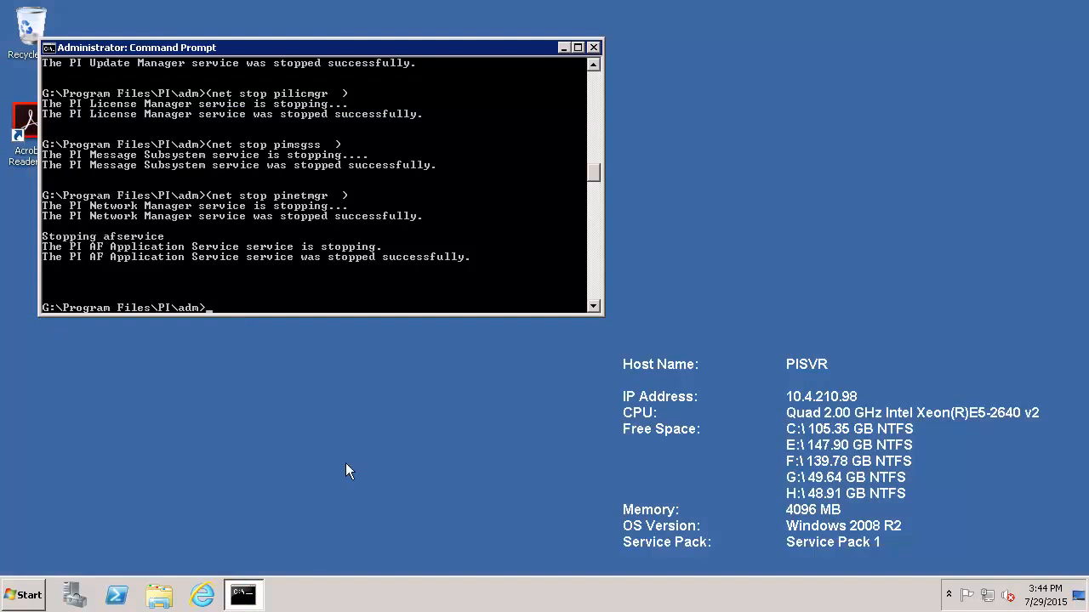
# Run the PIDataArchive_2015_ installer from C:\OSIsoftInstallKits\2015 as administrator.
pyautogui.click(160, 597)
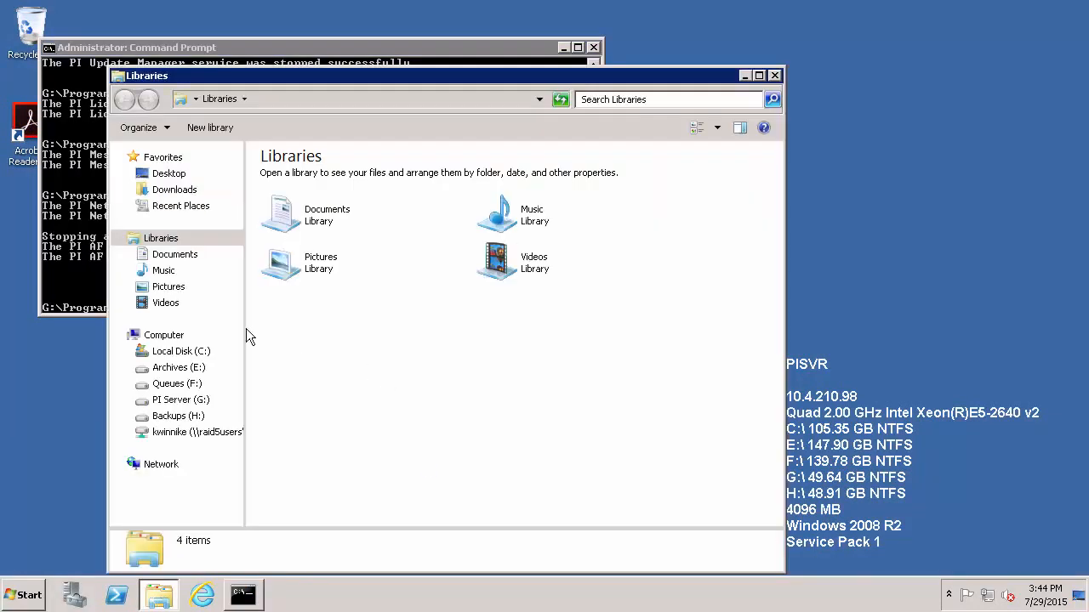
pyautogui.click(179, 352)
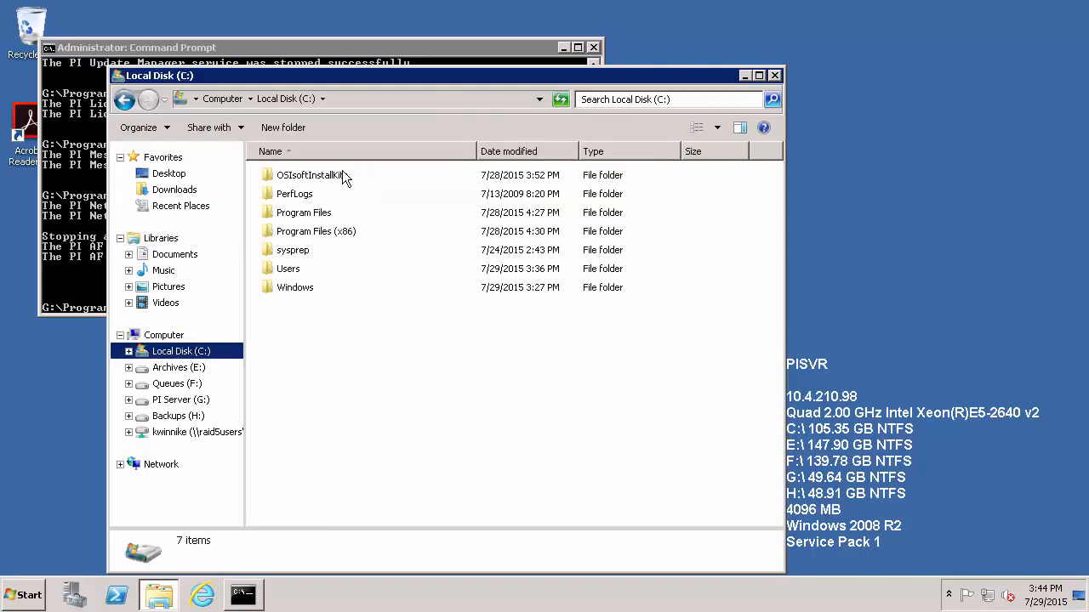
pyautogui.doubleClick(342, 172)
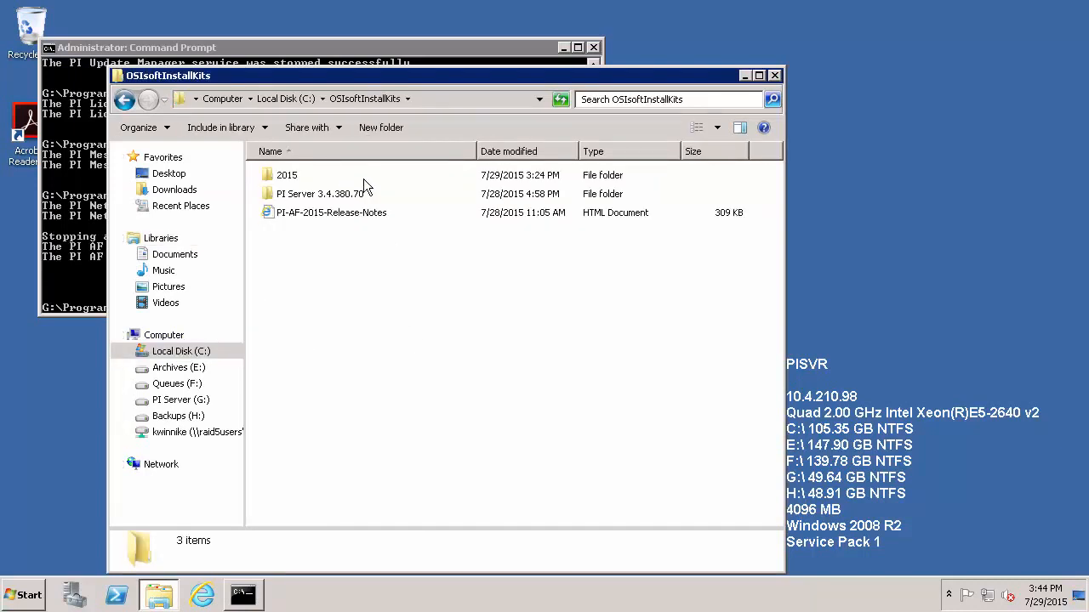
pyautogui.doubleClick(303, 179)
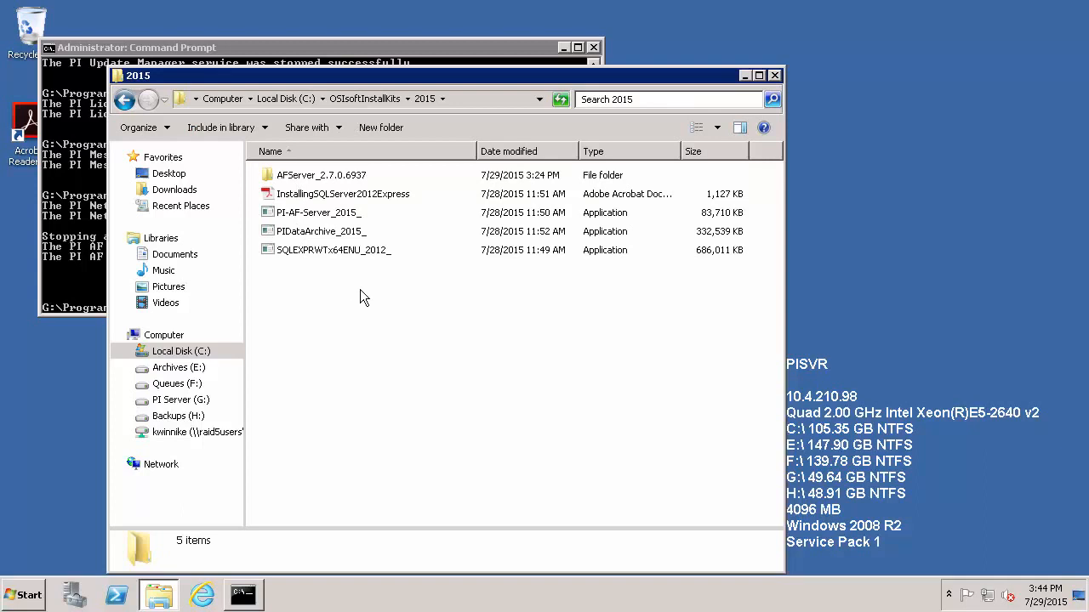
pyautogui.rightClick(329, 239)
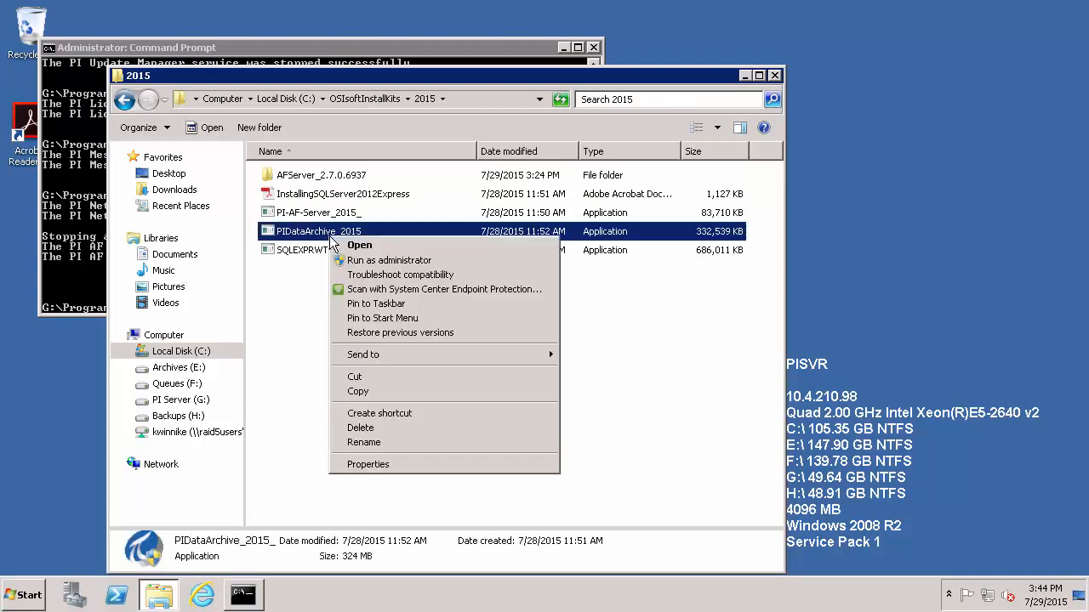
pyautogui.click(391, 260)
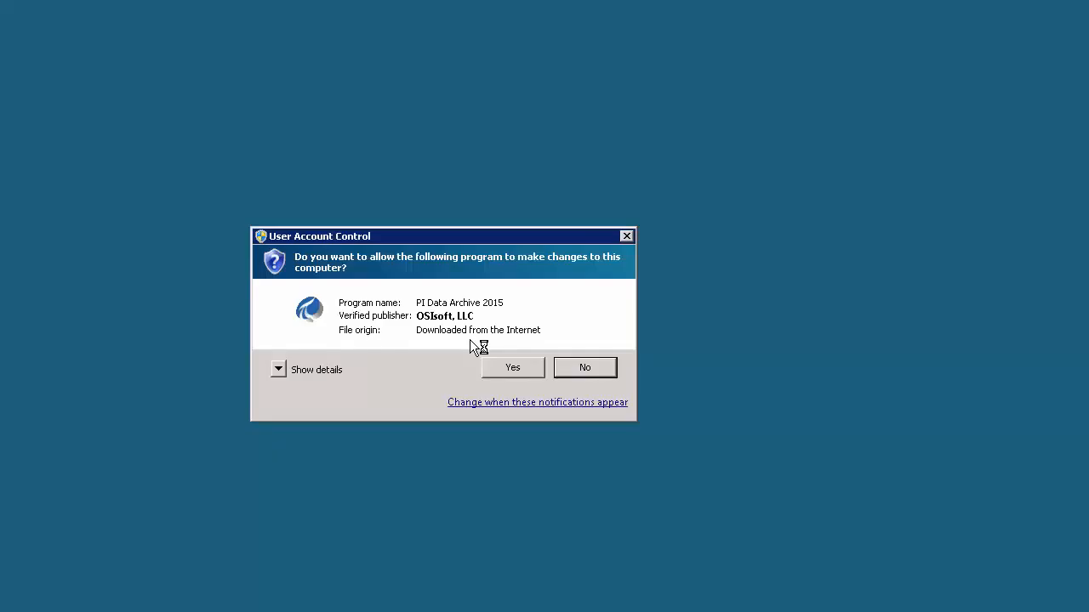
# Approve the UAC prompt and extract the setup files to .\ inside the kit folder.
pyautogui.click(510, 372)
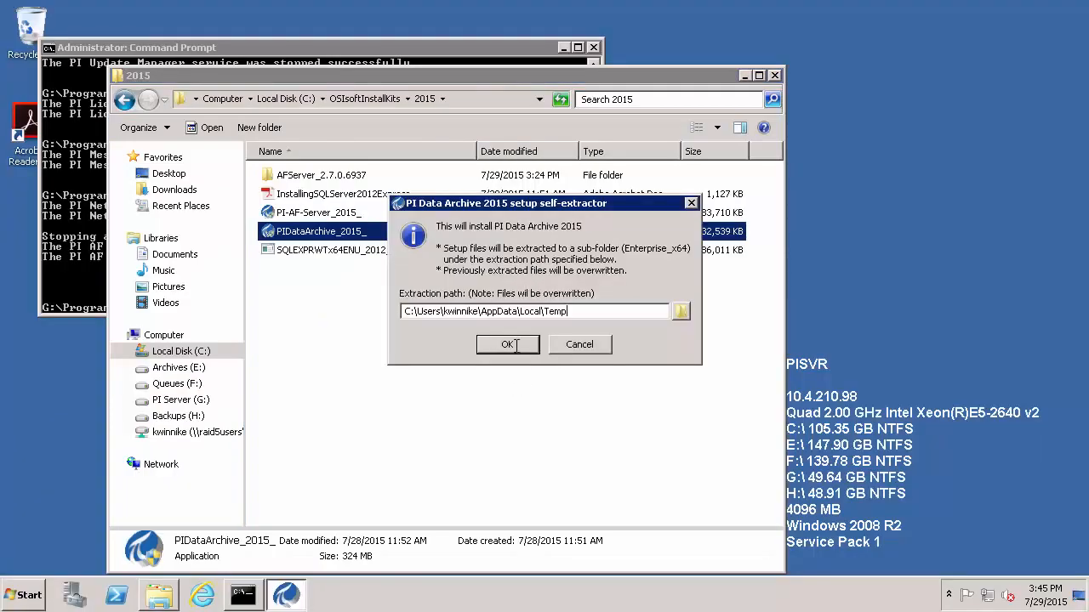
pyautogui.moveTo(559, 321); pyautogui.dragTo(392, 291)
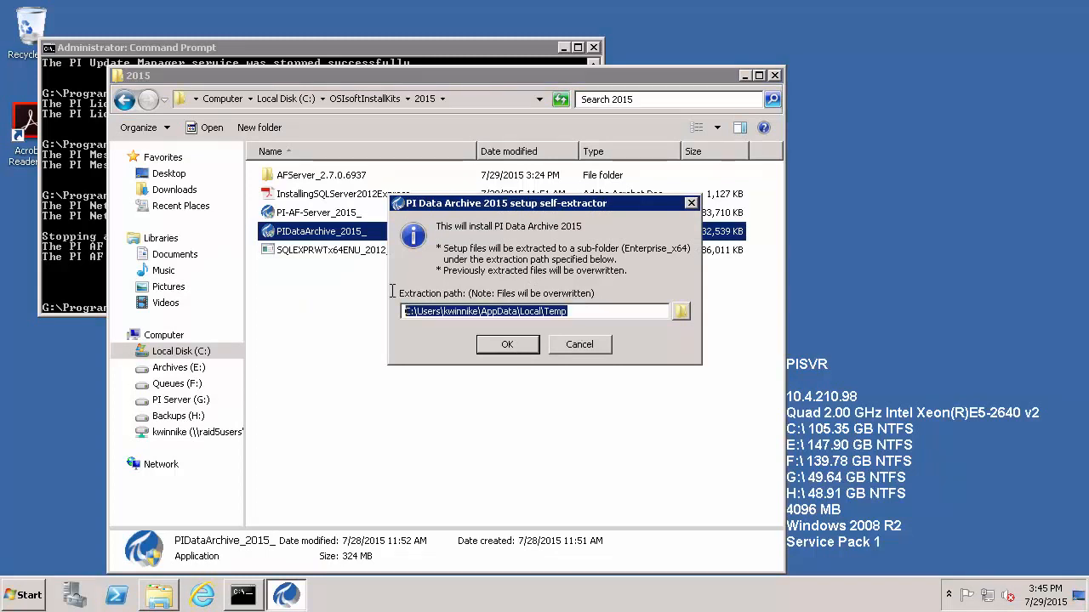
pyautogui.write('.\\')
pyautogui.click(505, 343)
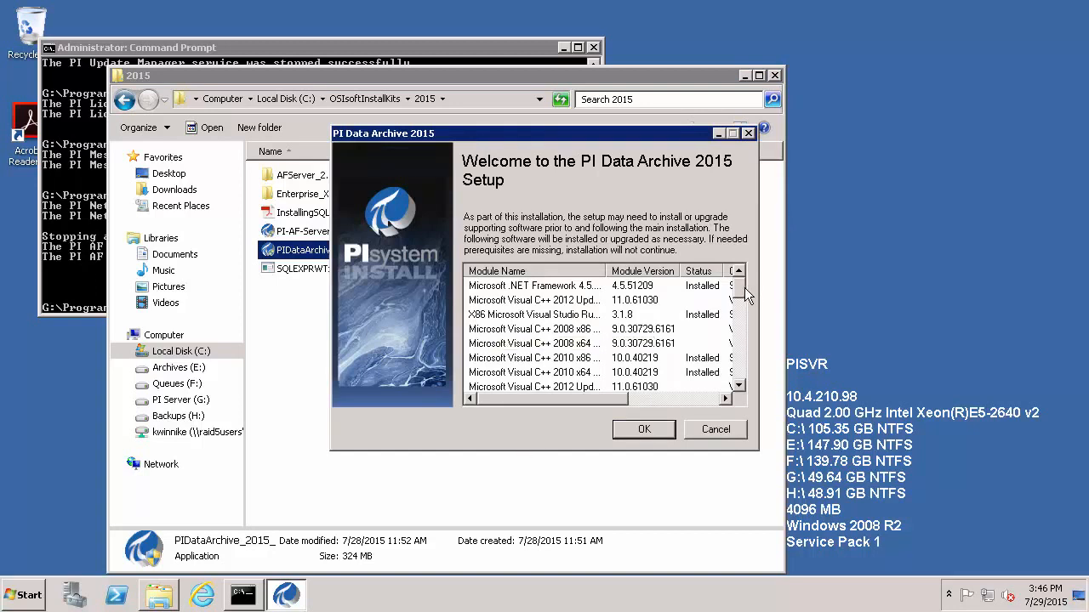
# Review the prerequisite modules list and accept it to begin installing.
pyautogui.click(739, 385)
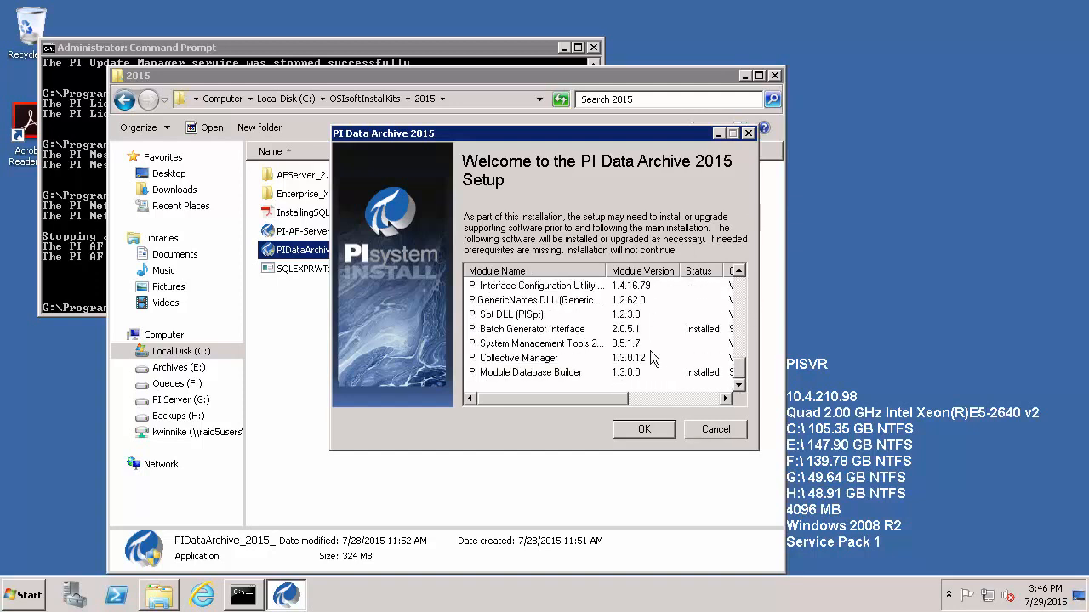
pyautogui.click(643, 430)
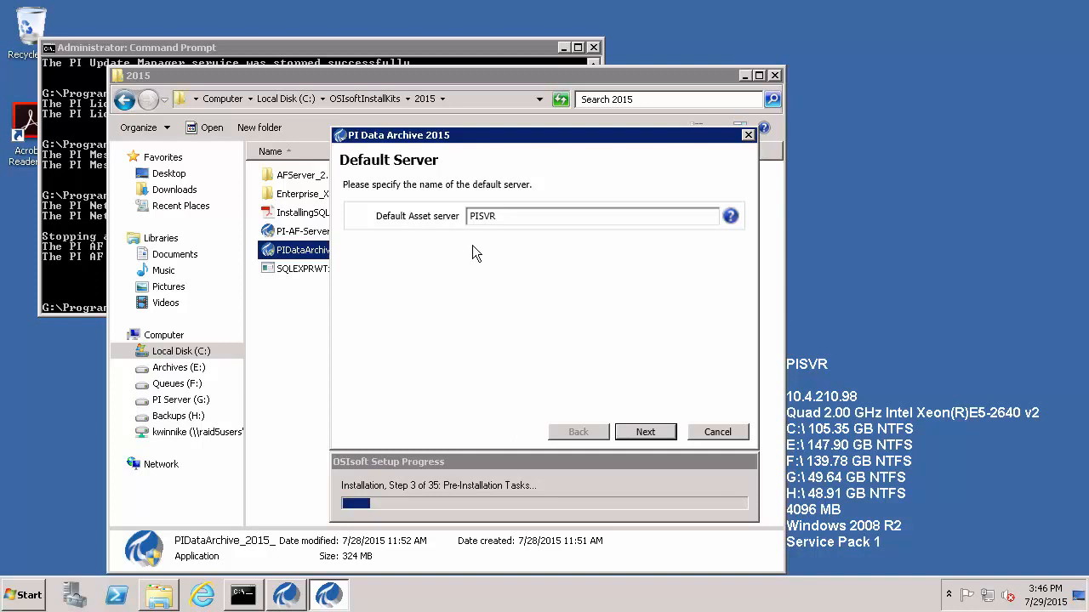
# Keep PISVR as default server, accept directories and service stop, finish, then close setup and Explorer.
pyautogui.click(652, 433)
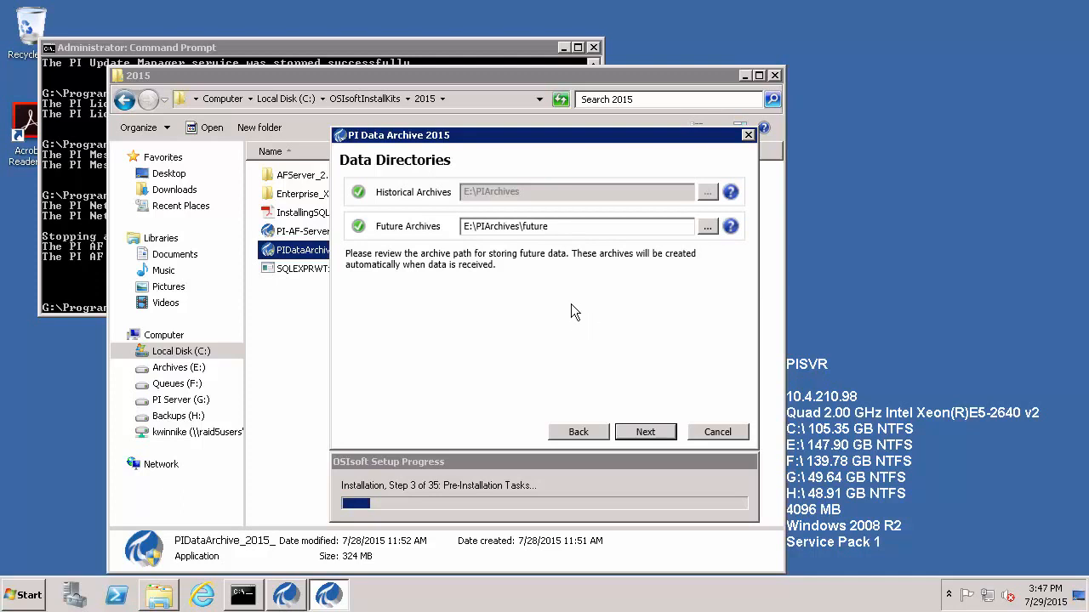
pyautogui.click(656, 431)
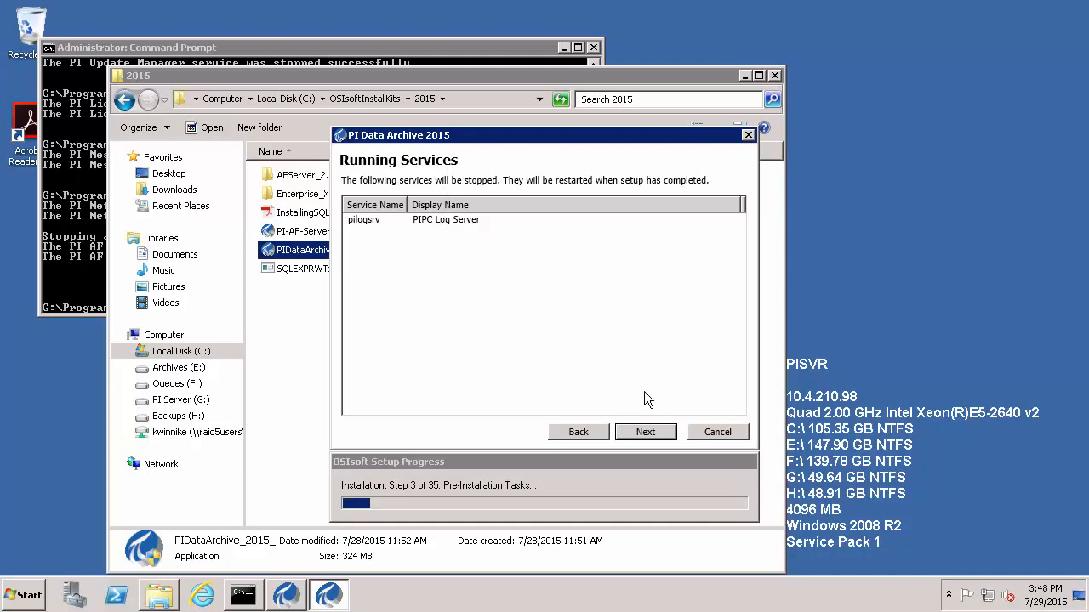
pyautogui.click(640, 434)
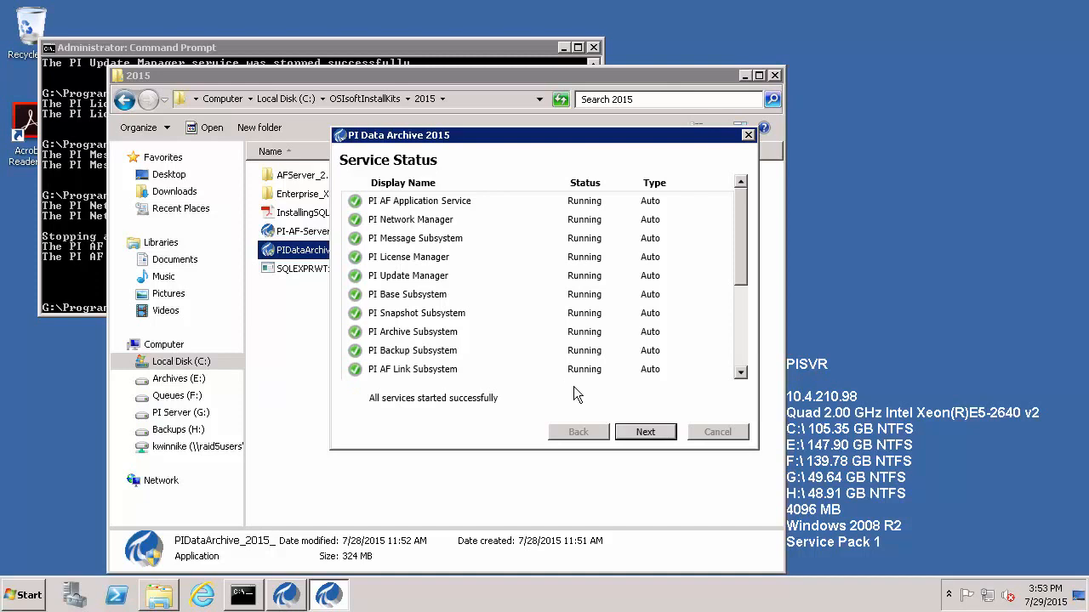
pyautogui.click(649, 431)
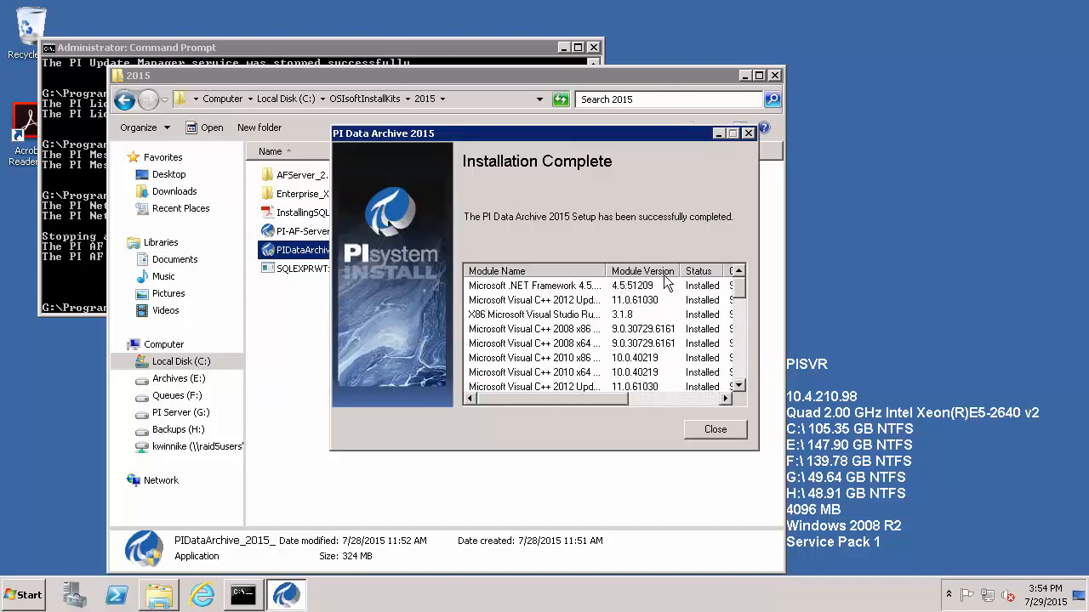
pyautogui.click(728, 430)
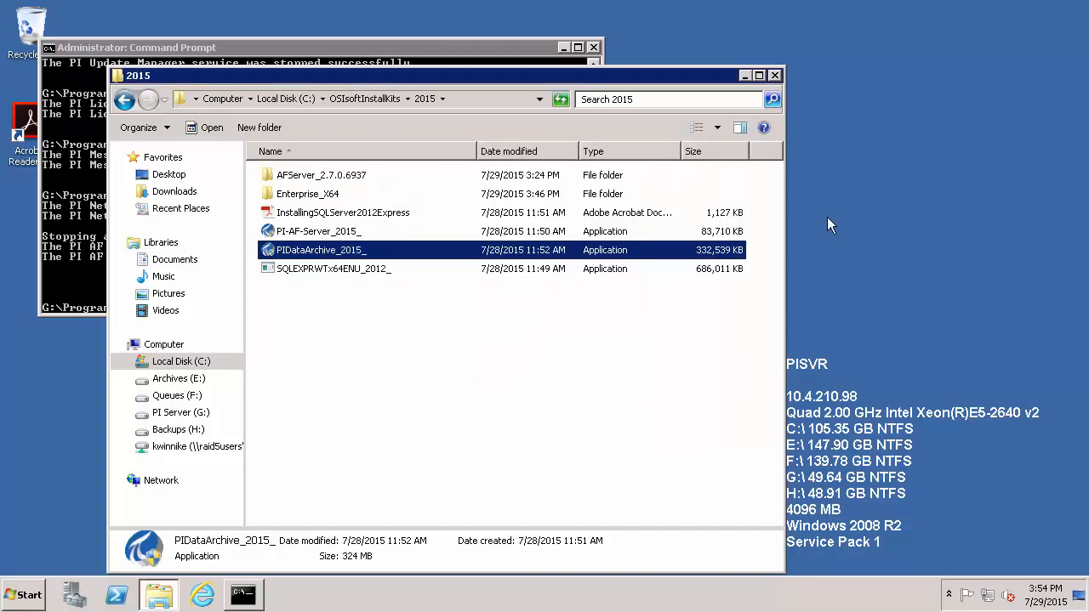
pyautogui.click(775, 75)
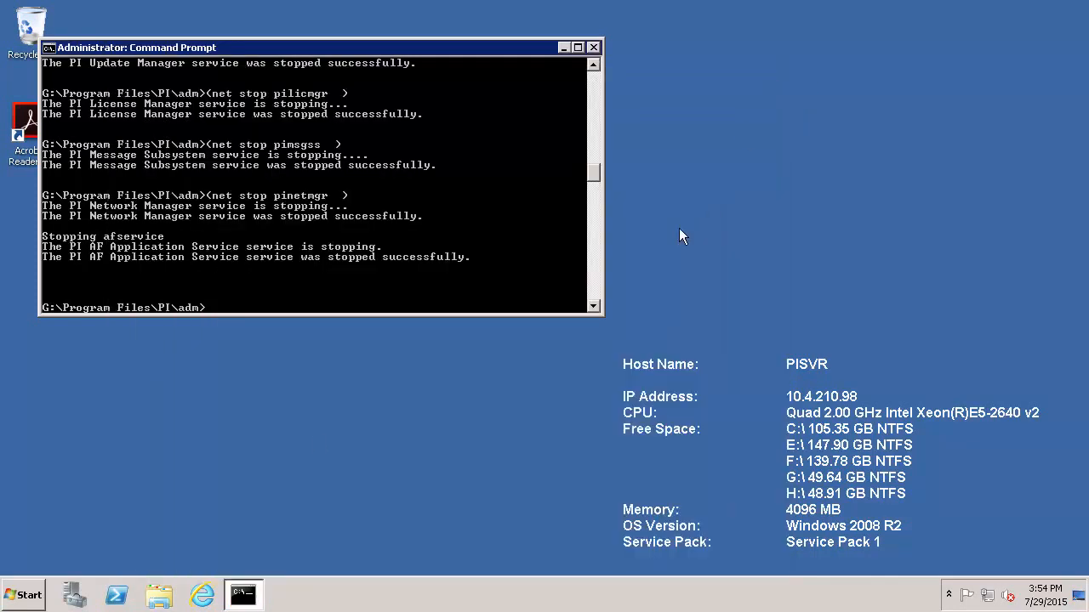
# Load livelibrary.osisoft.com in the browser, allowing all page content to display.
pyautogui.click(200, 597)
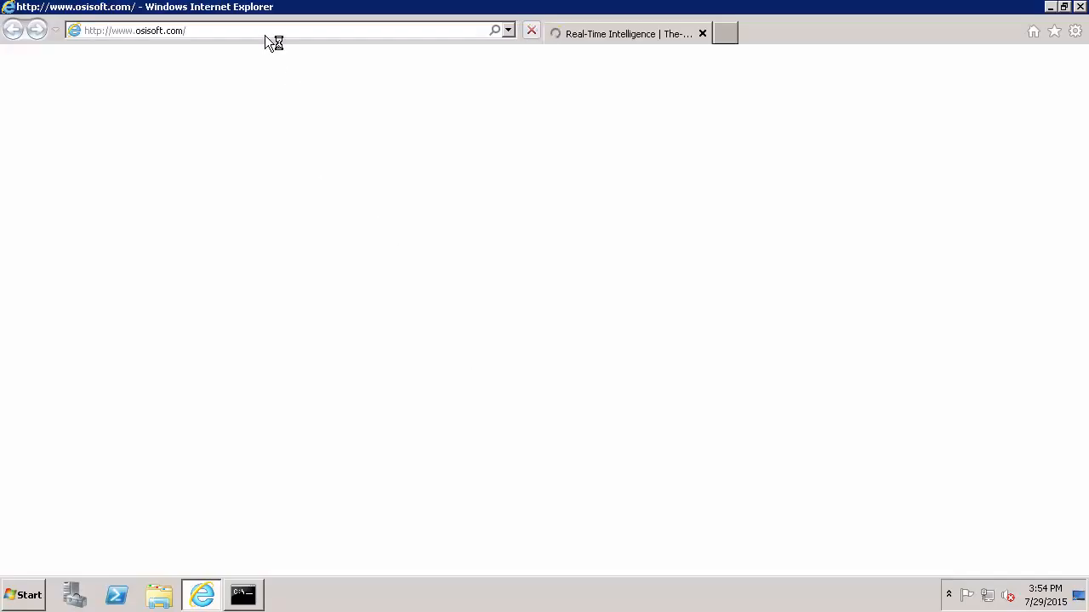
pyautogui.click(267, 35)
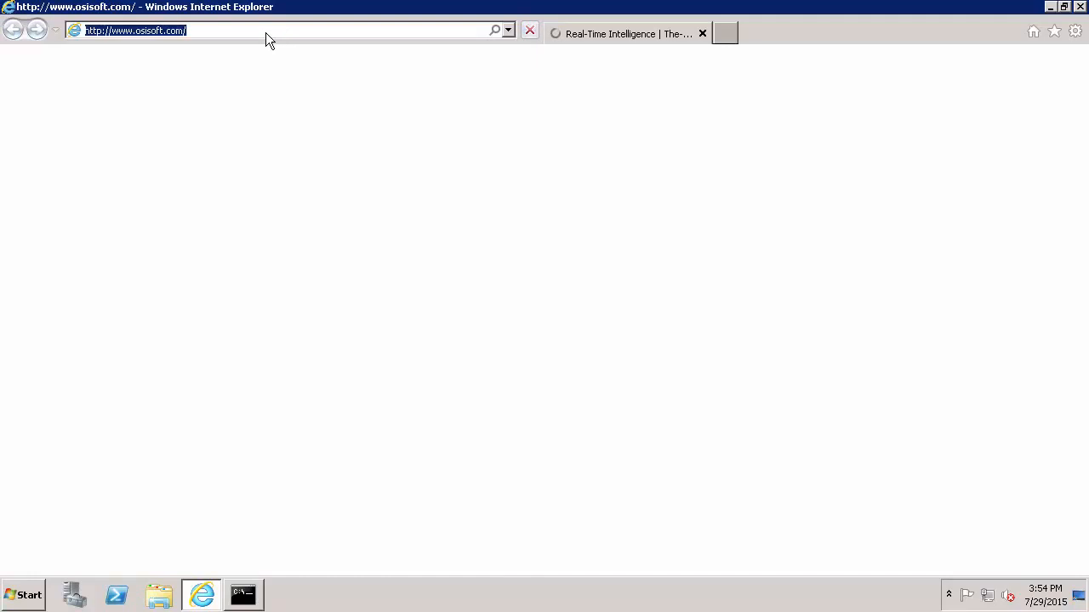
pyautogui.write('livelibrary.osisoft.com')
pyautogui.press('Return')
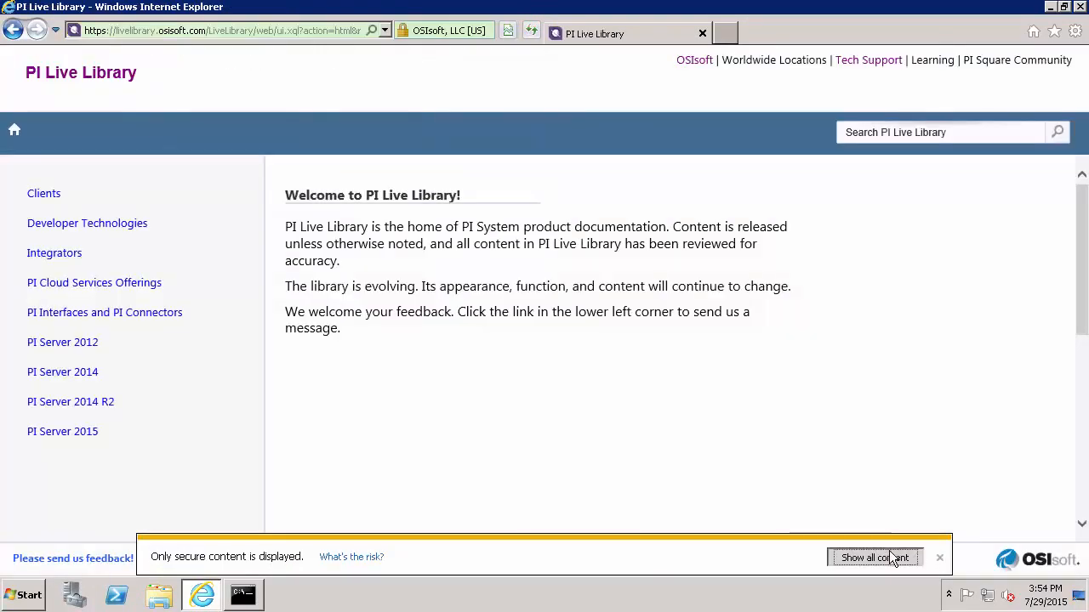
pyautogui.click(888, 553)
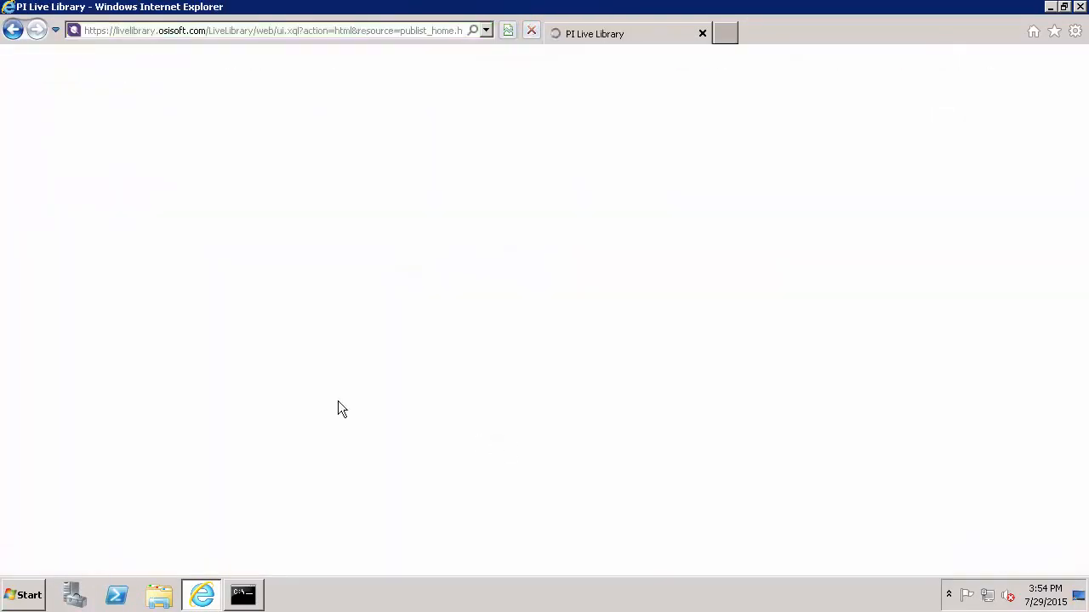
# Navigate PI Server 2015 installation docs to the 'Verify that PI Services are running' topic.
pyautogui.click(85, 436)
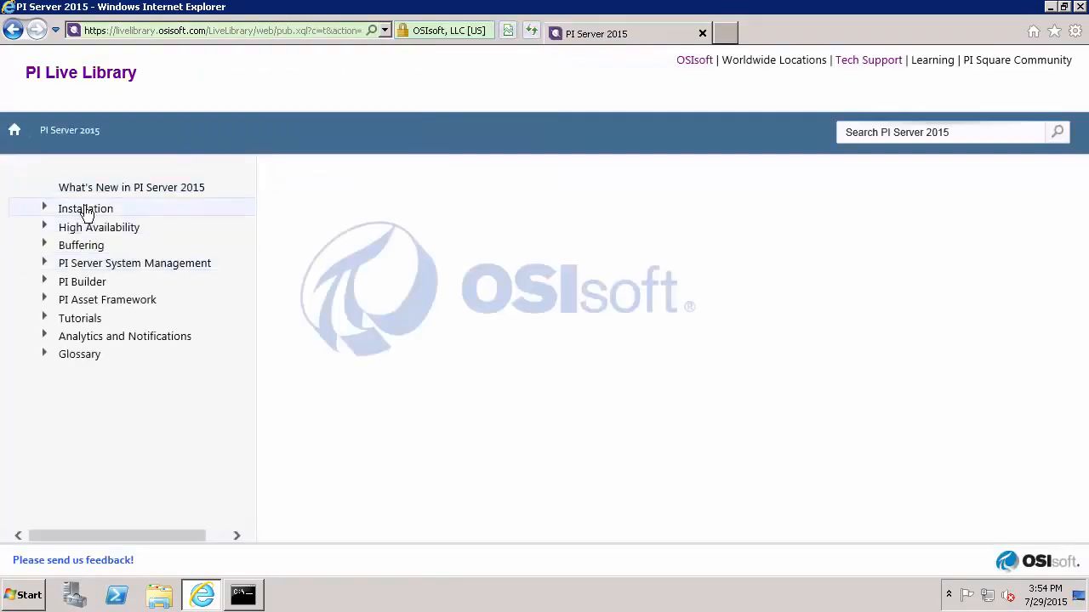
pyautogui.click(86, 210)
pyautogui.click(119, 230)
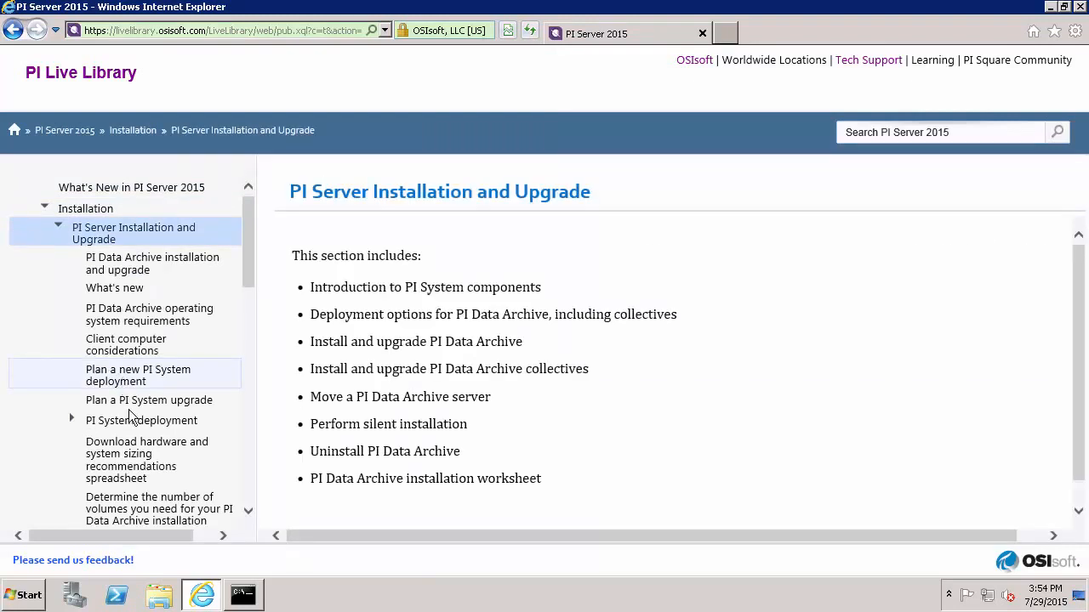
pyautogui.scroll(-3, 135, 426)
pyautogui.scroll(-3, 134, 425)
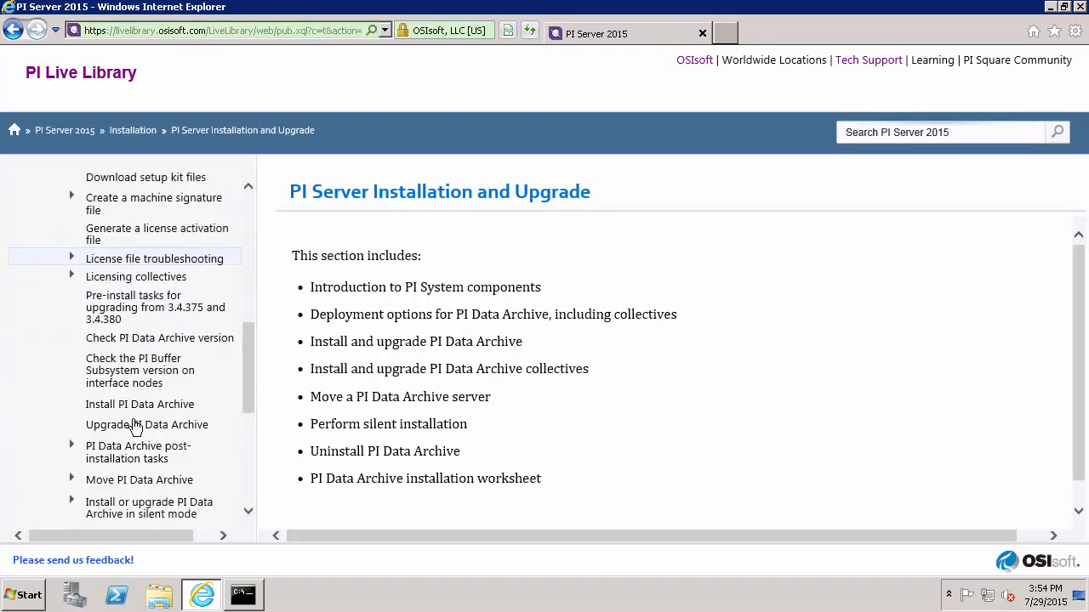
pyautogui.click(127, 450)
pyautogui.scroll(-2, 127, 425)
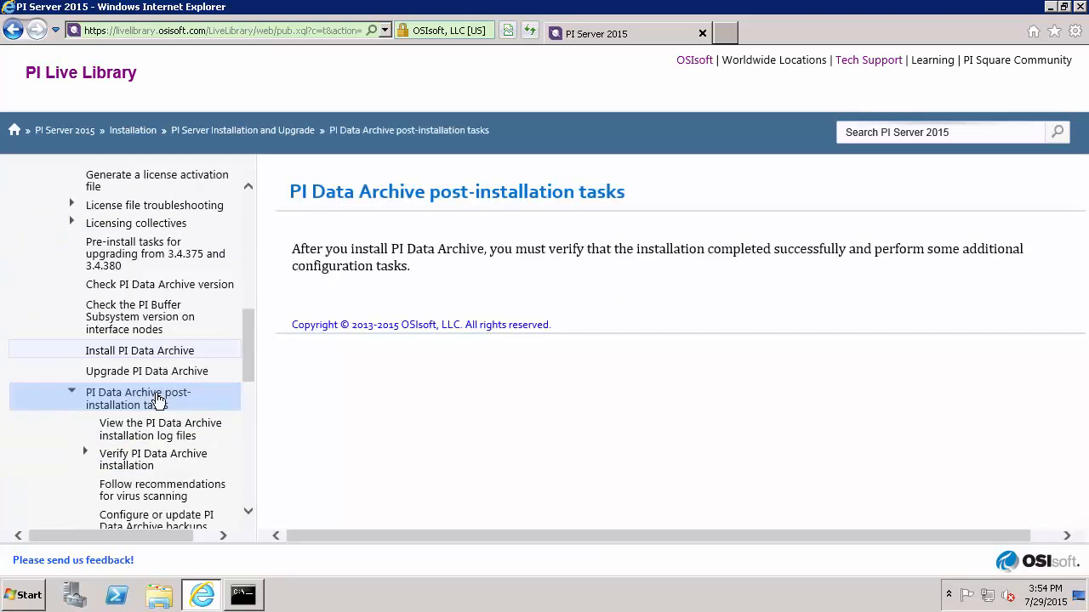
pyautogui.click(198, 411)
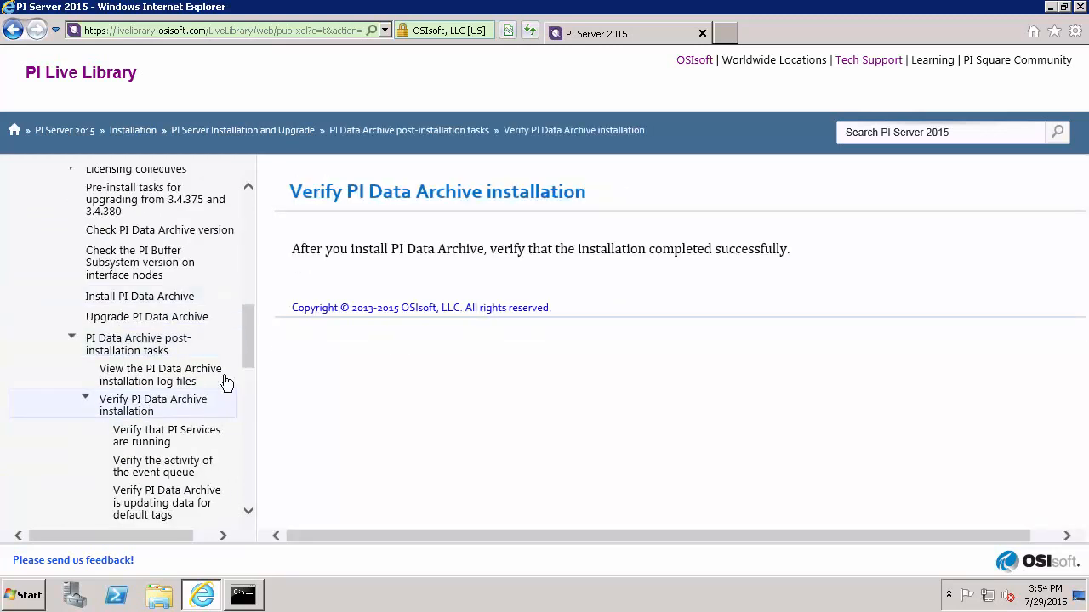
pyautogui.scroll(-1, 215, 374)
pyautogui.scroll(-1, 214, 374)
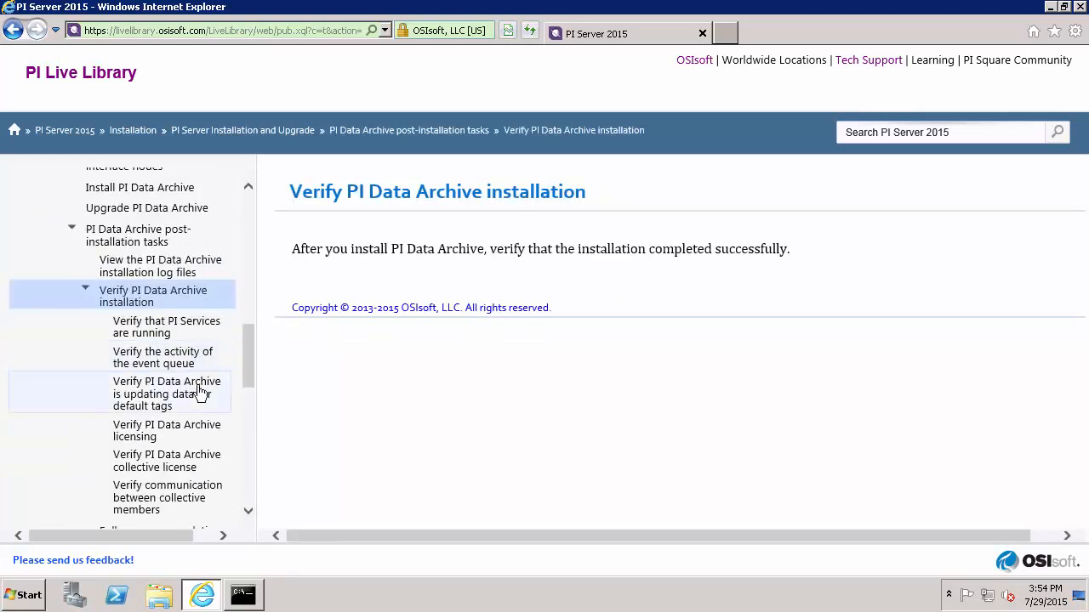
pyautogui.scroll(-1, 202, 388)
pyautogui.click(193, 274)
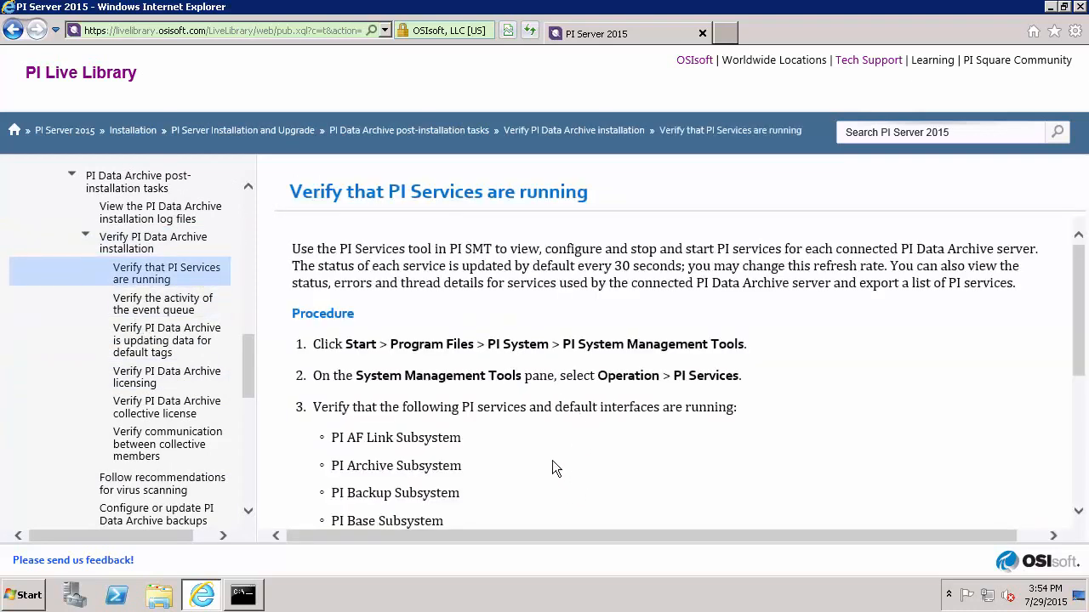
# Launch PI System Management Tools as administrator.
pyautogui.click(26, 595)
pyautogui.rightClick(129, 198)
pyautogui.click(180, 220)
# Approve elevation, answer the Customer Experience prompt, and expand Operation tools for PISVR.
pyautogui.click(265, 374)
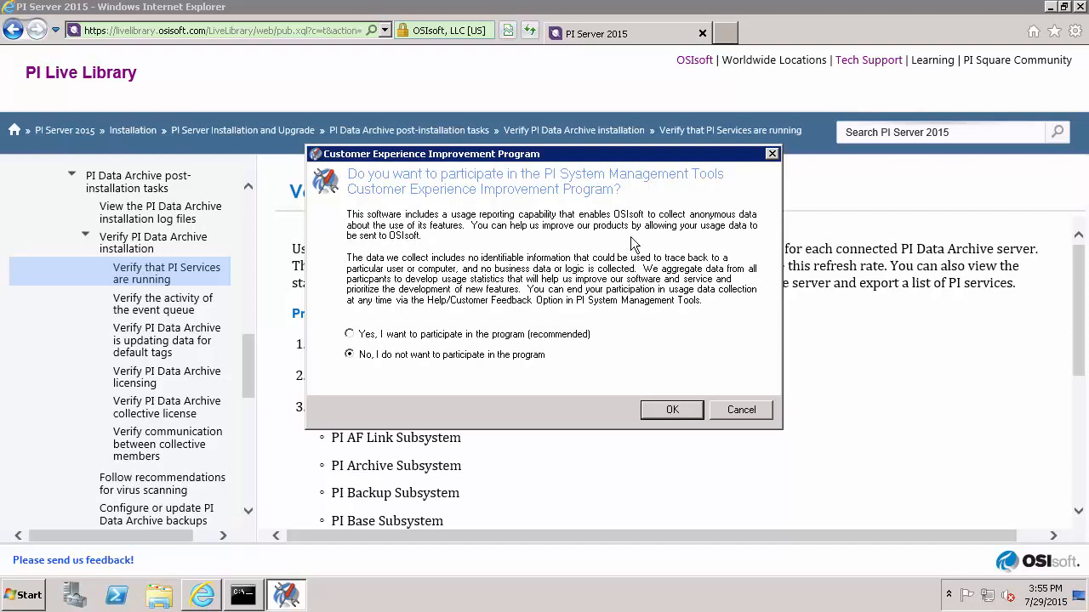
pyautogui.click(349, 334)
pyautogui.click(654, 413)
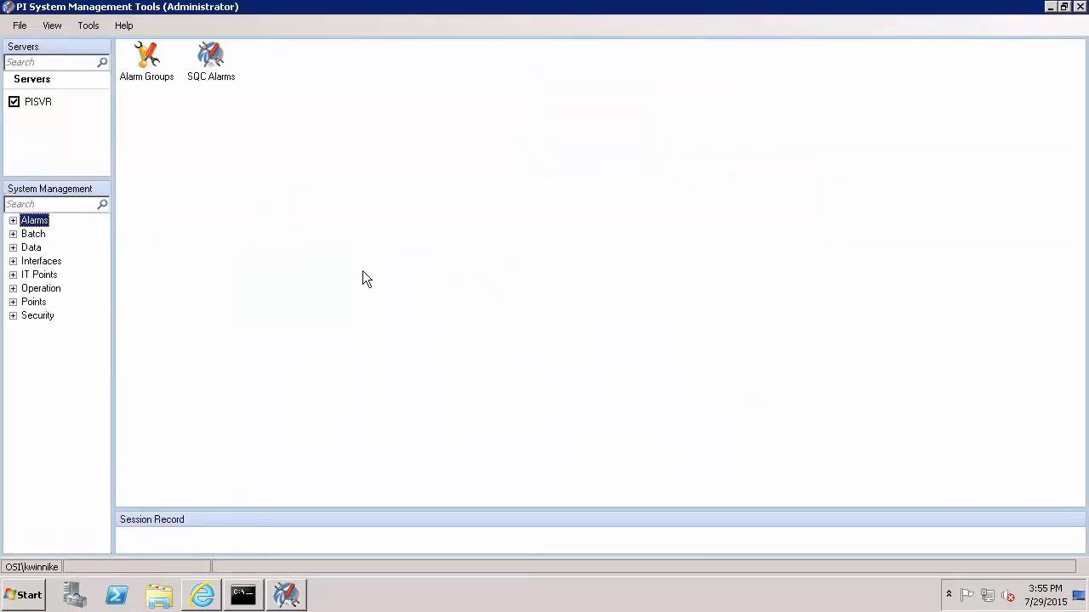
pyautogui.click(14, 289)
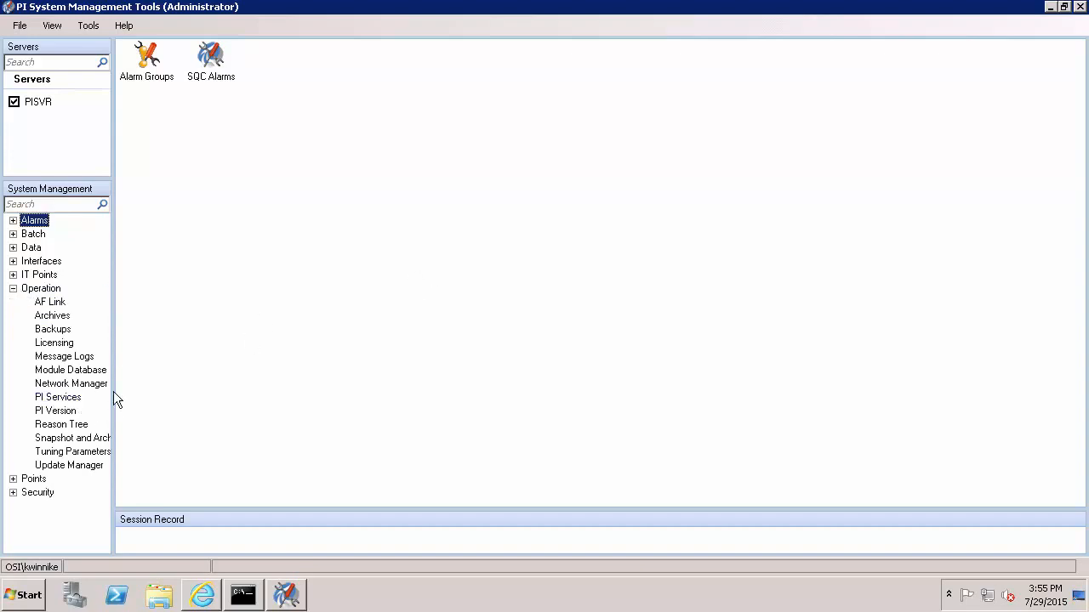
# Show PI Services, noting stopped Shutdown, Batch Generator and Recalculator, then open Message Logs.
pyautogui.click(79, 398)
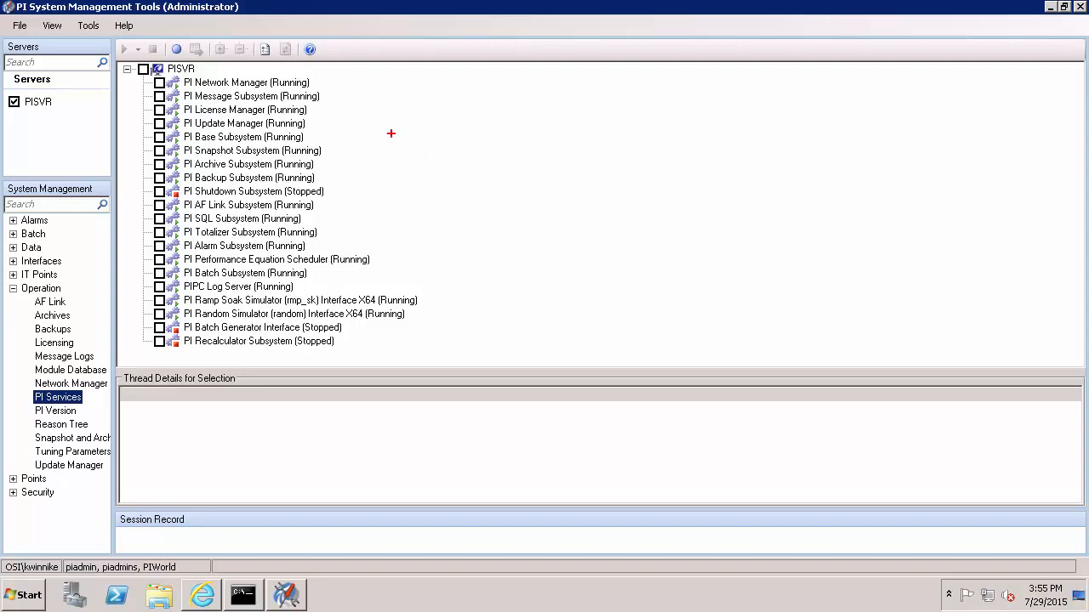
pyautogui.moveTo(338, 192); pyautogui.dragTo(383, 178)
pyautogui.moveTo(354, 324); pyautogui.dragTo(410, 323)
pyautogui.moveTo(345, 340); pyautogui.dragTo(395, 342)
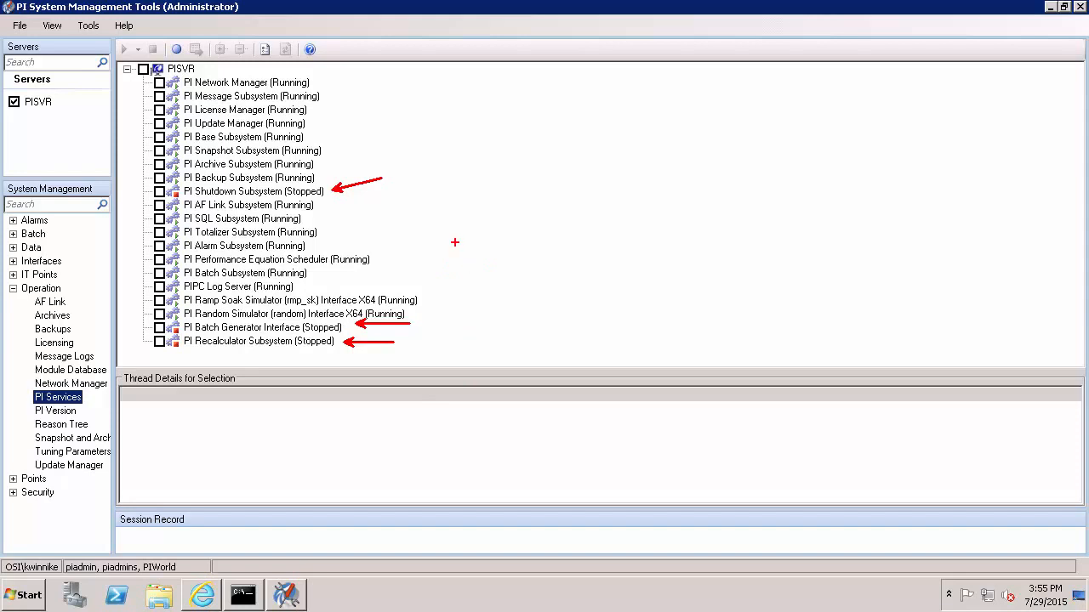
pyautogui.press('Escape')
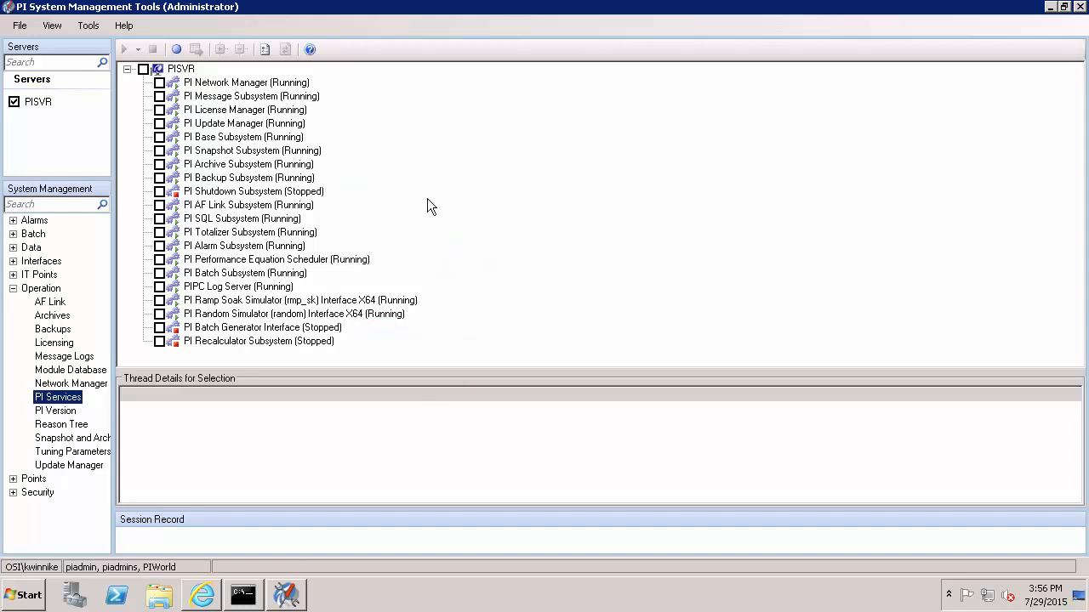
pyautogui.click(64, 357)
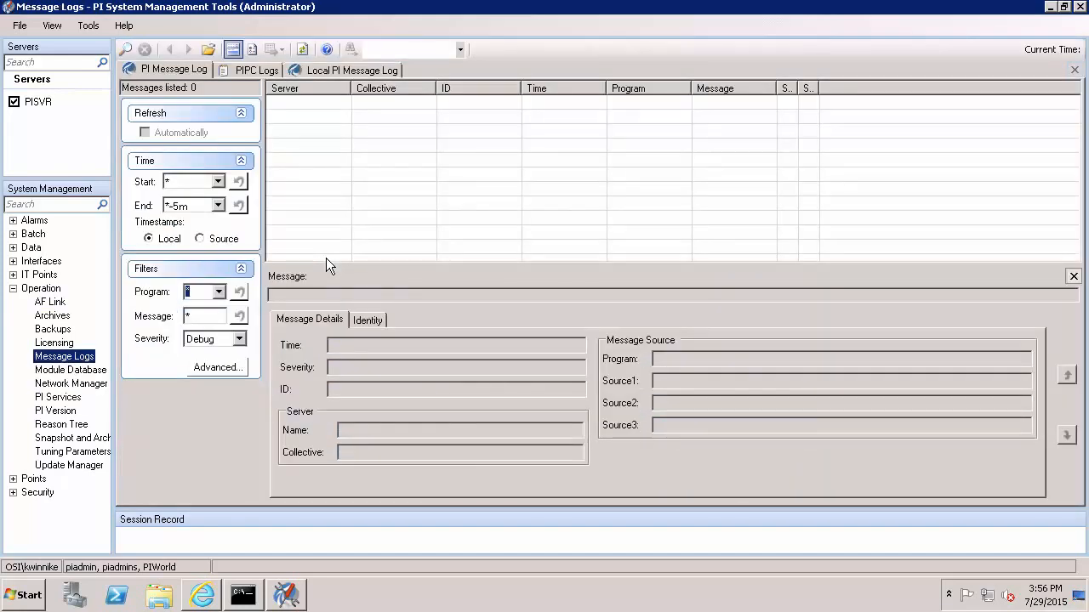
# Filter Message Logs to Error severity ending *-20m, then open Snapshot and Archive Statistics.
pyautogui.doubleClick(178, 207)
pyautogui.click(179, 207)
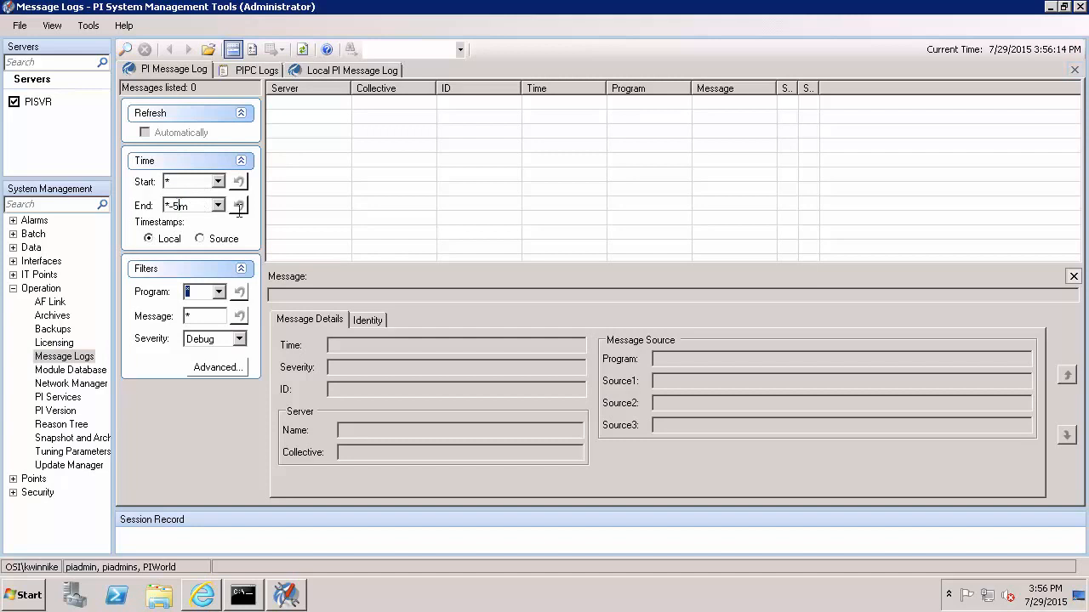
pyautogui.press('BackSpace')
pyautogui.write('20')
pyautogui.click(241, 340)
pyautogui.click(201, 366)
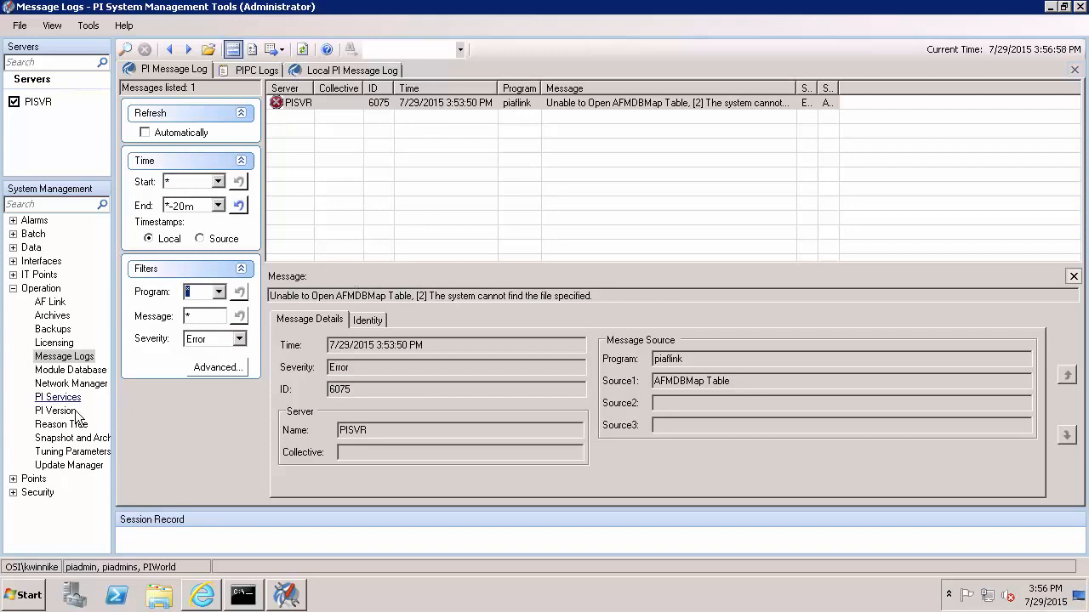
pyautogui.click(78, 438)
pyautogui.moveTo(473, 93); pyautogui.dragTo(498, 92)
# Start live statistics updates and check Archived Events and Events Sent to Queue counts.
pyautogui.click(126, 49)
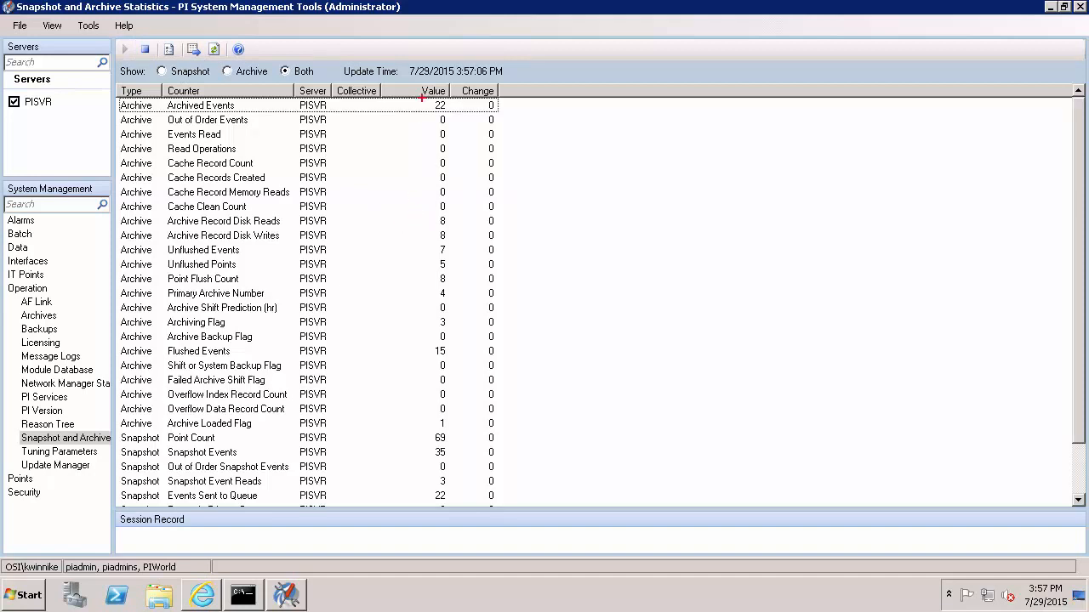
pyautogui.moveTo(421, 98); pyautogui.dragTo(452, 114)
pyautogui.moveTo(427, 487); pyautogui.dragTo(457, 507)
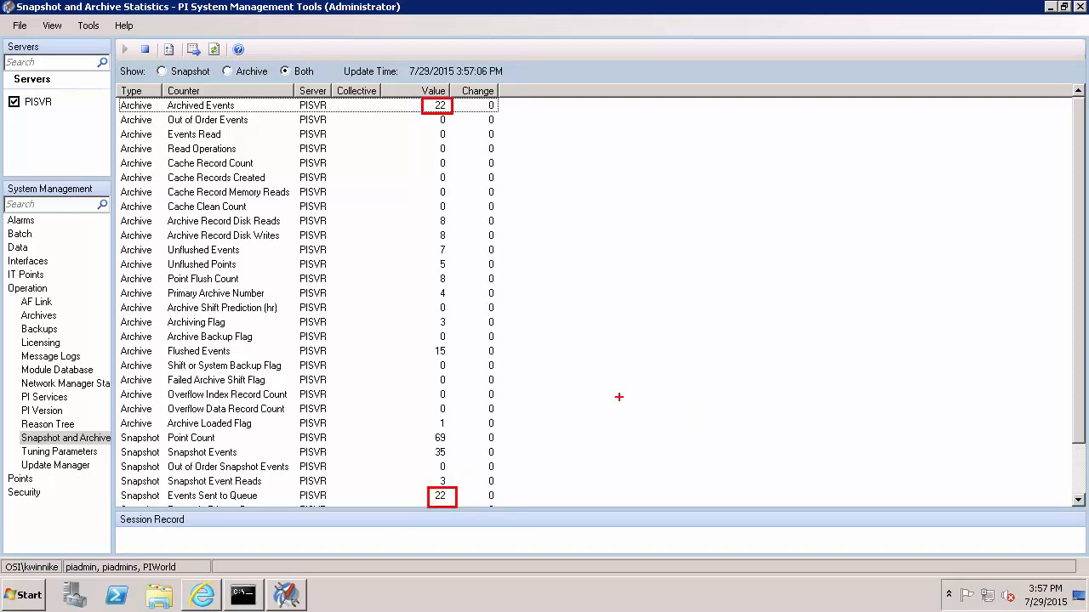
pyautogui.press('Escape')
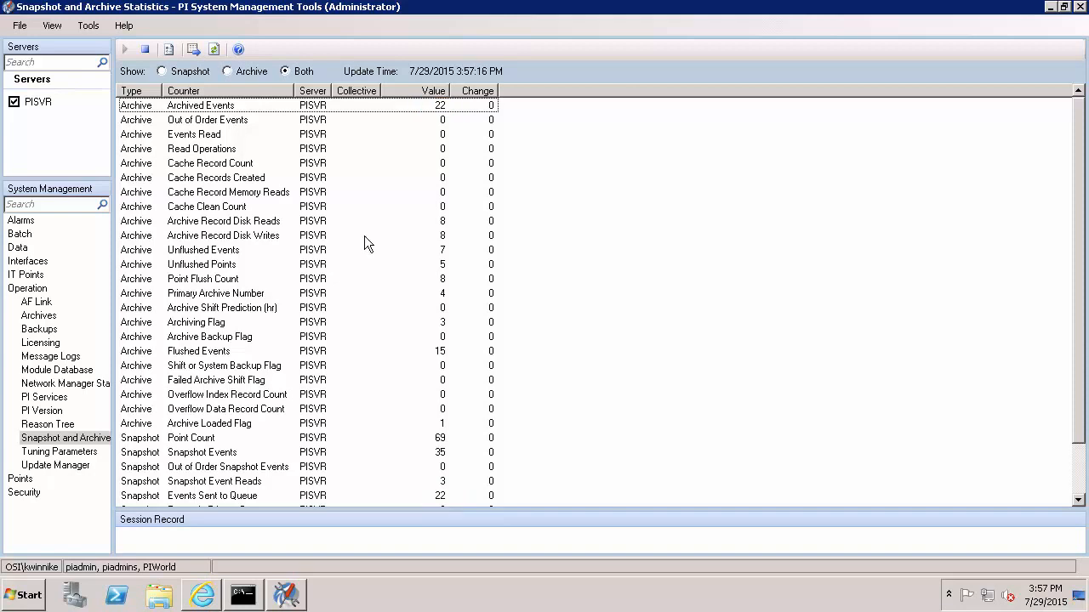
# Read the PI Live Library topic on default tags updating, then open Data > Current Values.
pyautogui.click(208, 596)
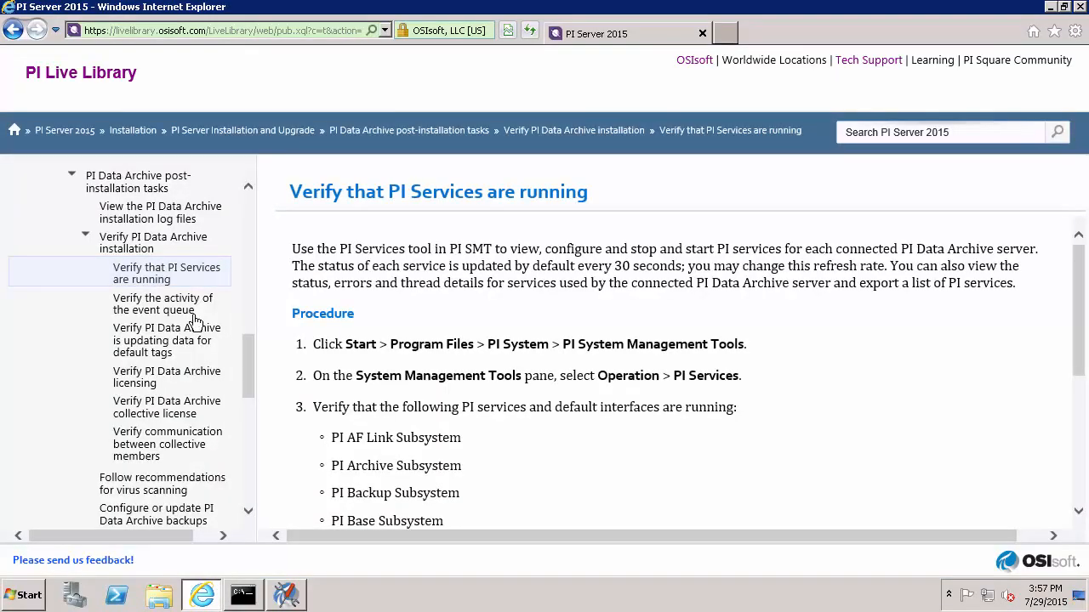
pyautogui.click(170, 355)
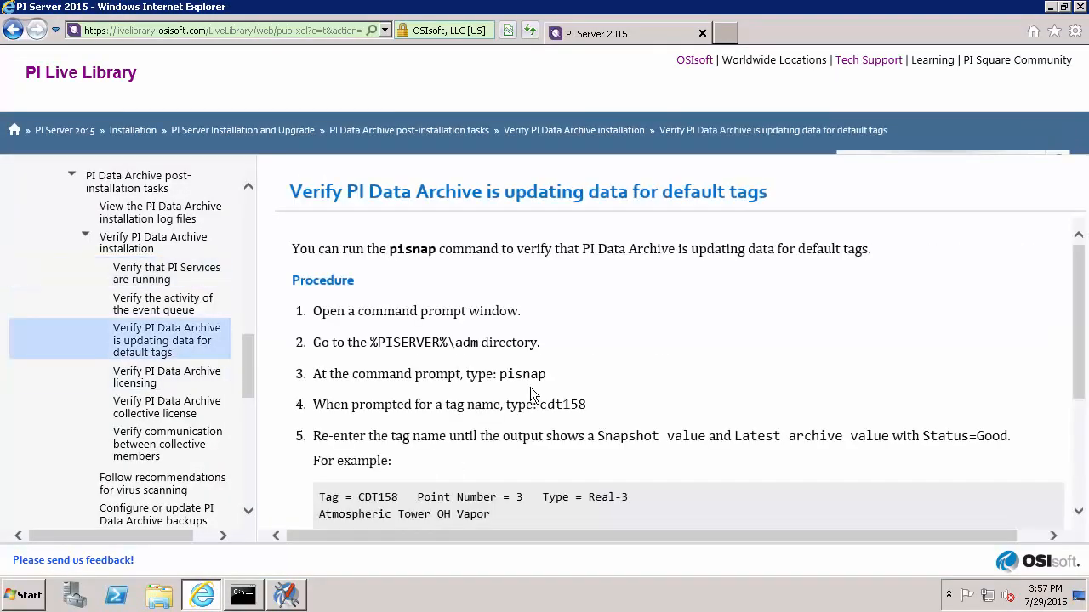
pyautogui.click(297, 586)
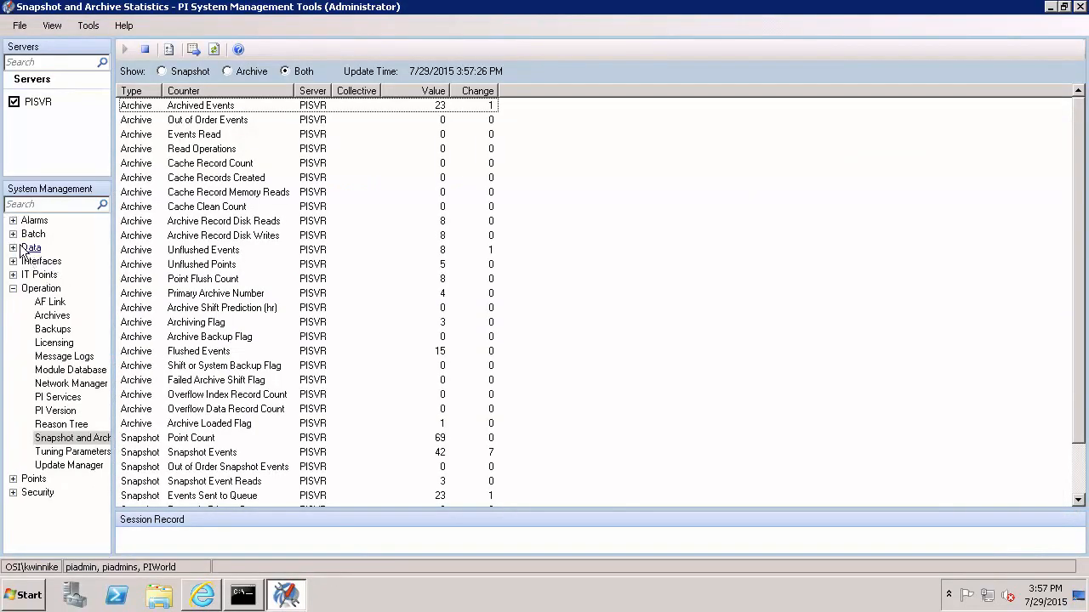
pyautogui.doubleClick(25, 248)
pyautogui.click(64, 275)
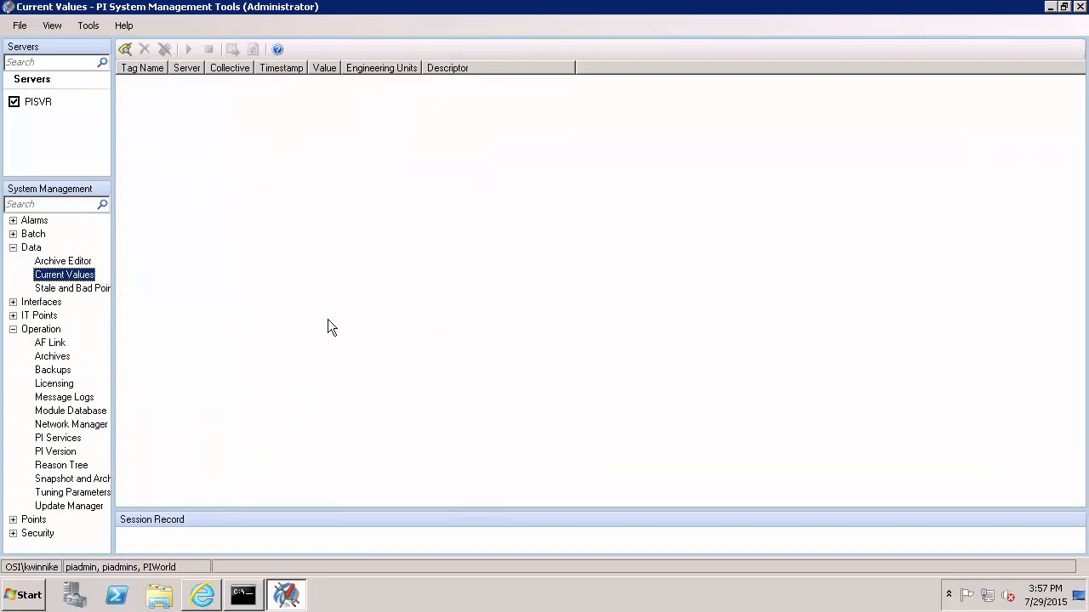
# Search tags with point source r and add all five to Current Values.
pyautogui.click(125, 48)
pyautogui.click(505, 182)
pyautogui.write('r')
pyautogui.press('Return')
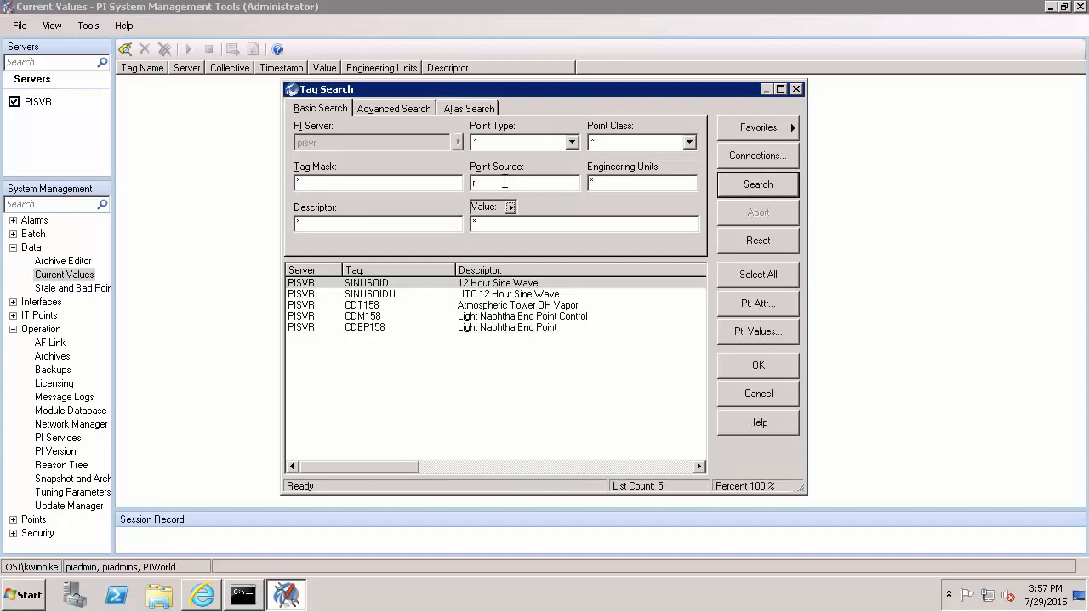
pyautogui.click(737, 277)
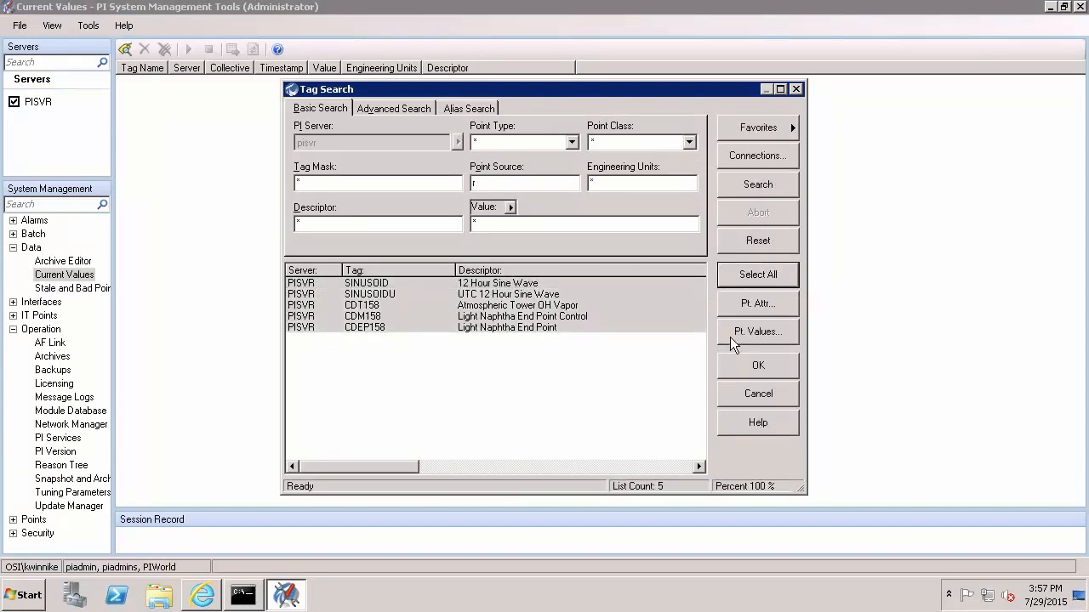
pyautogui.click(747, 366)
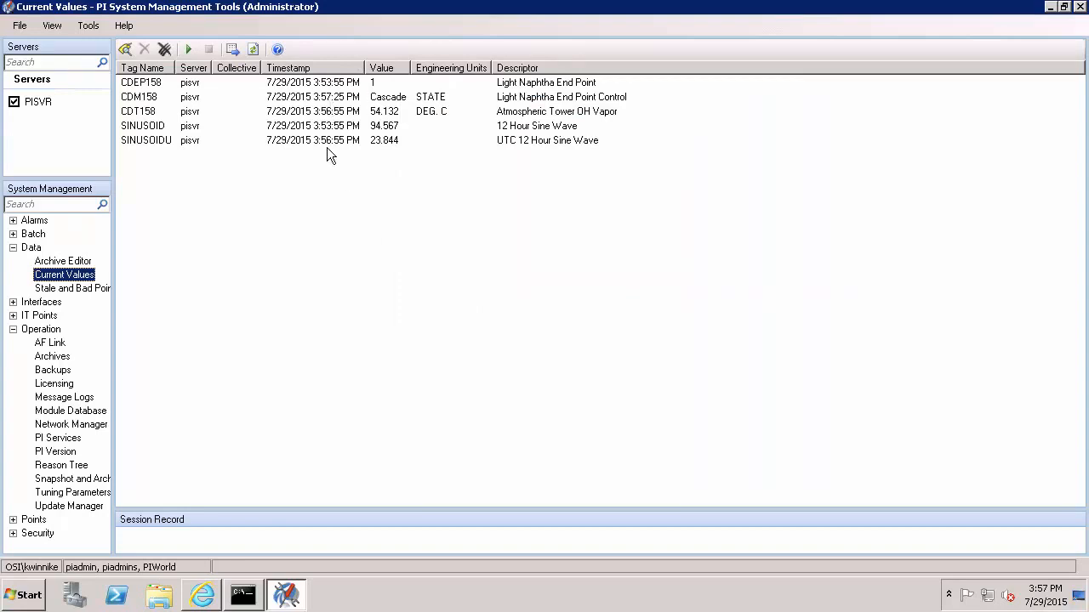
# Check the licensing-verification topic in PI Live Library and return to the tools.
pyautogui.click(203, 595)
pyautogui.click(186, 380)
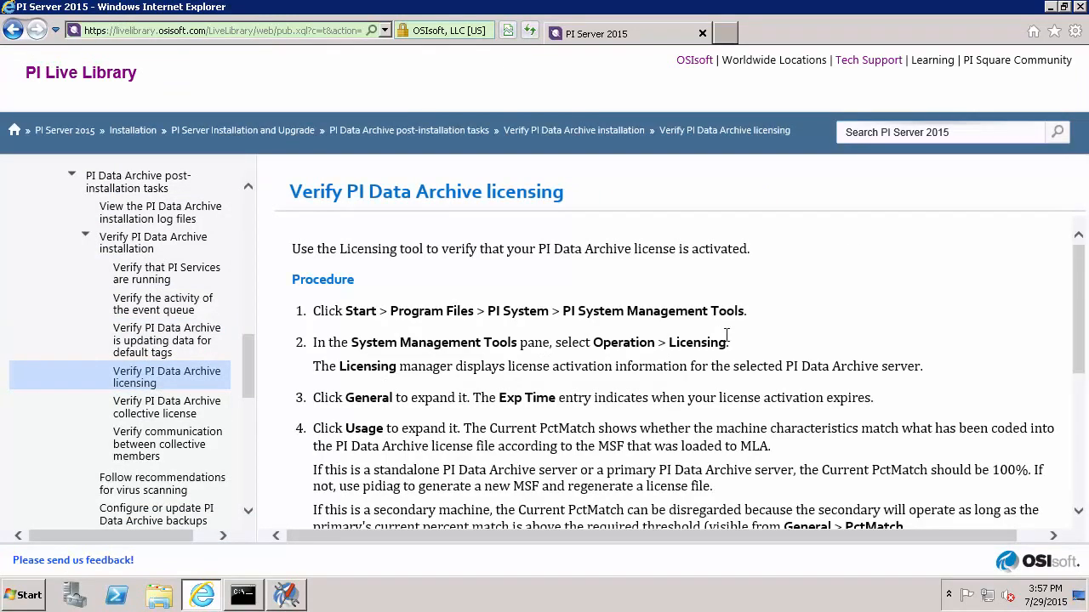
pyautogui.click(288, 595)
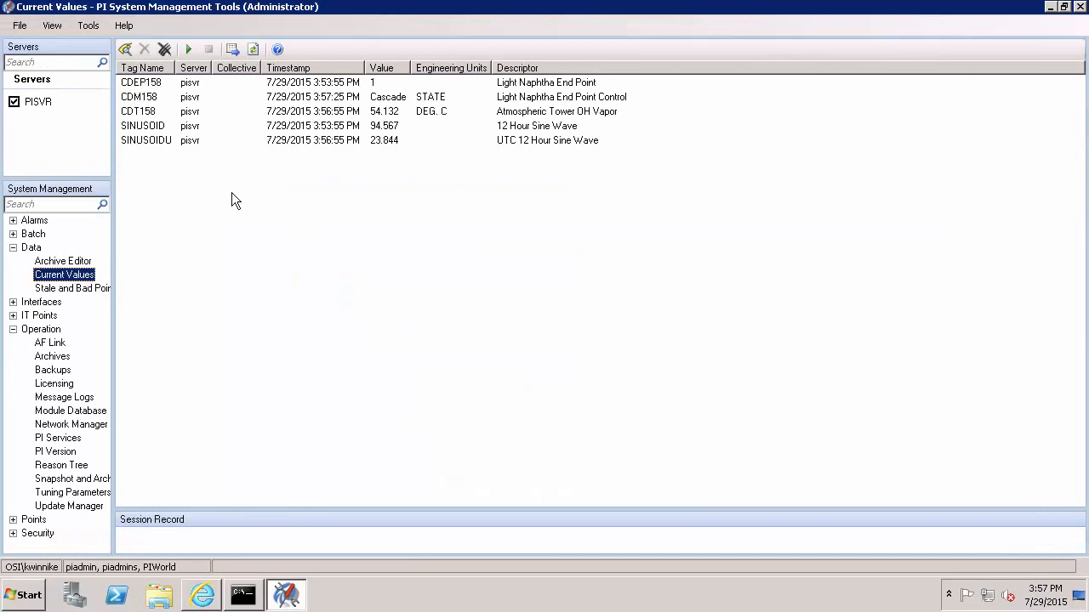
# Review PISVR licensing (ExpTime Never, PctMatch 100), then show the Archives list.
pyautogui.click(70, 384)
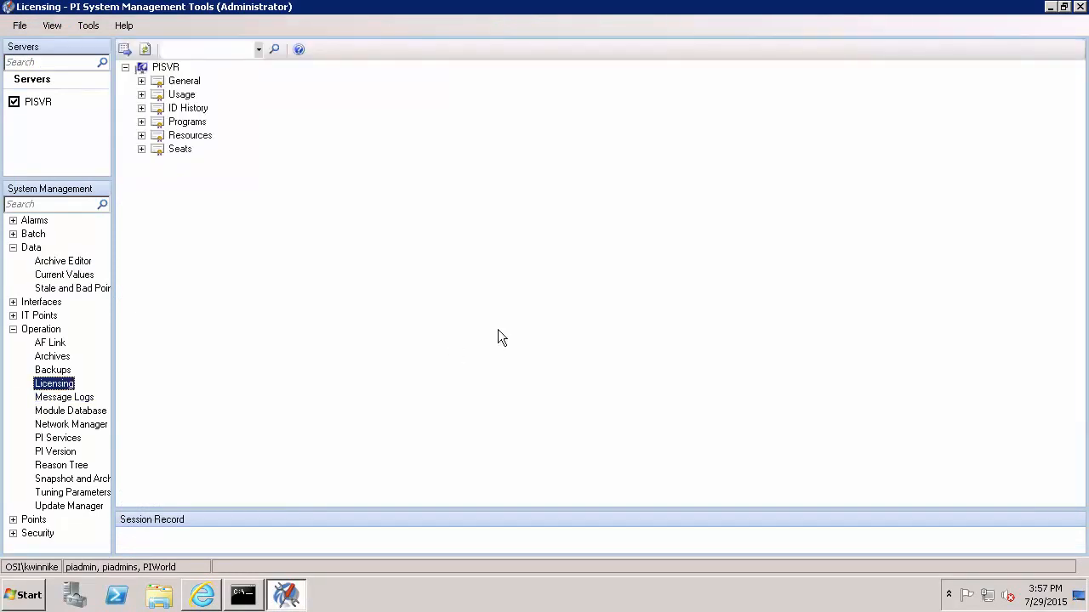
pyautogui.click(141, 81)
pyautogui.click(142, 285)
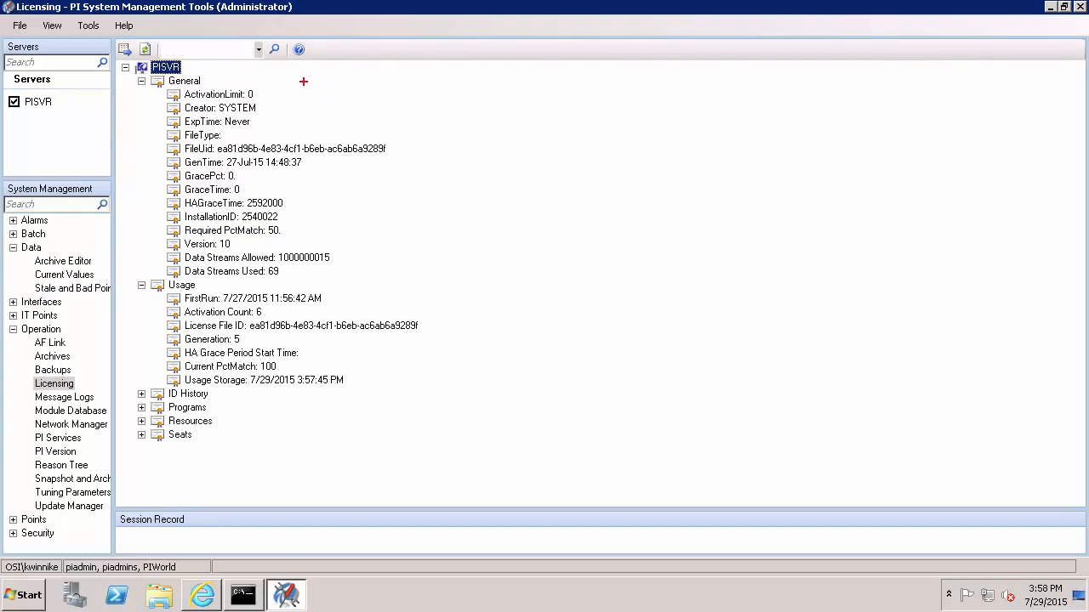
pyautogui.moveTo(255, 110); pyautogui.dragTo(160, 134)
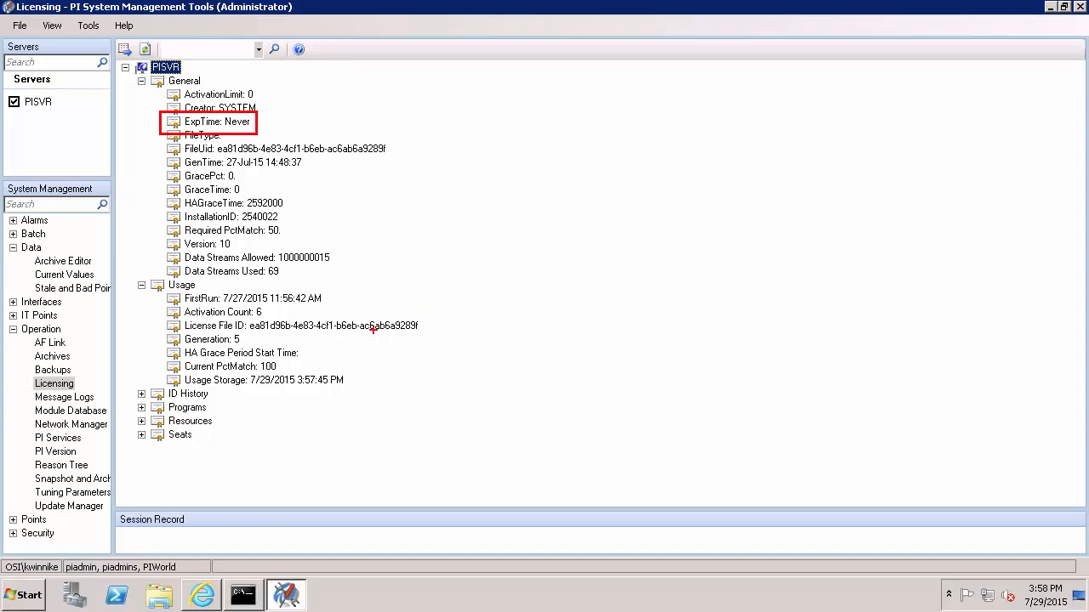
pyautogui.moveTo(281, 359); pyautogui.dragTo(160, 380)
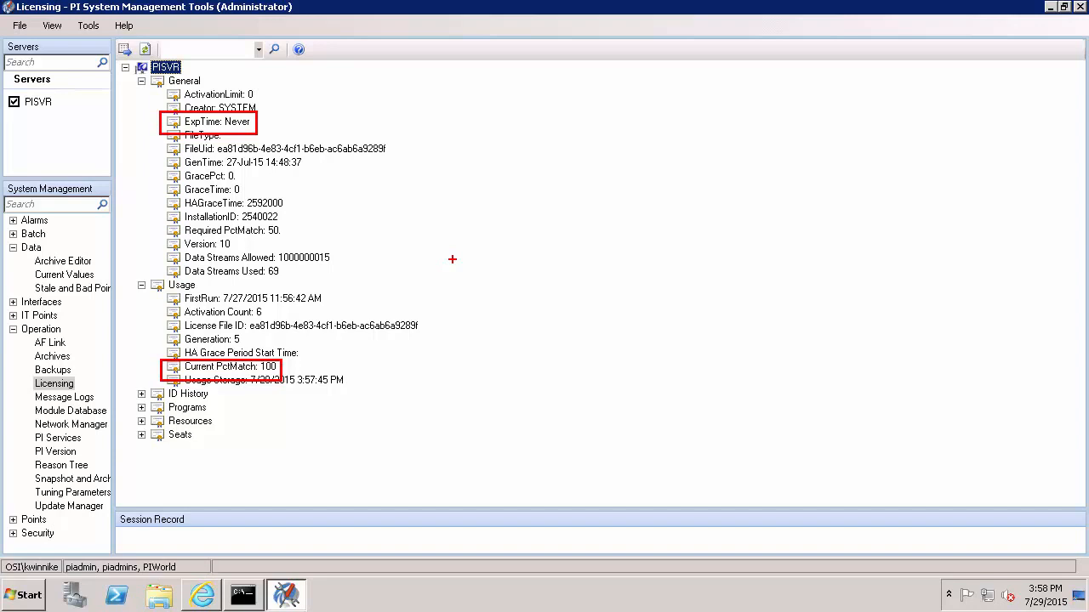
pyautogui.press('Escape')
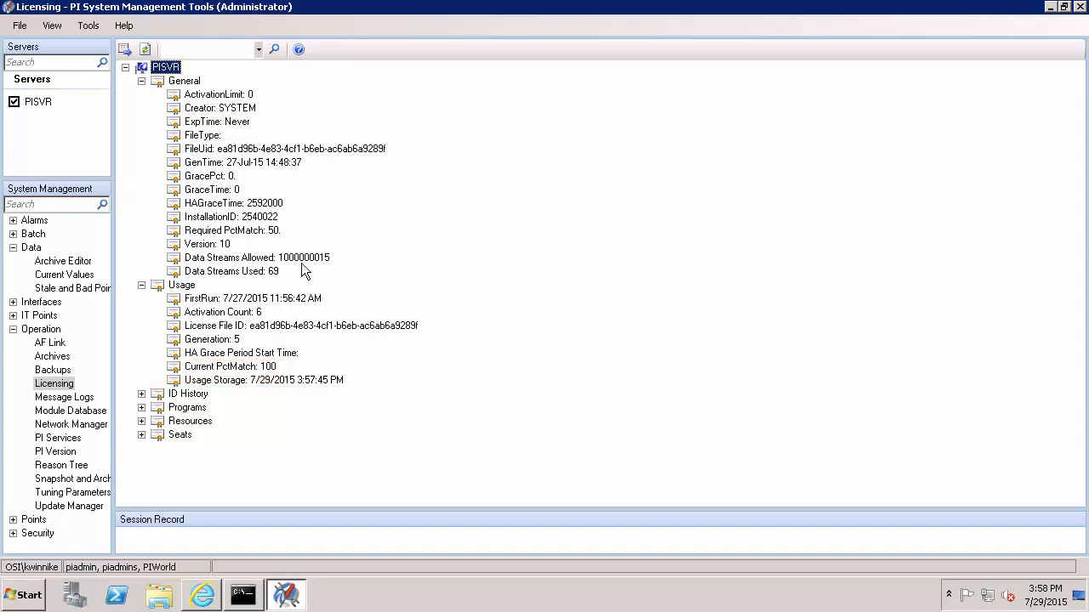
pyautogui.click(43, 358)
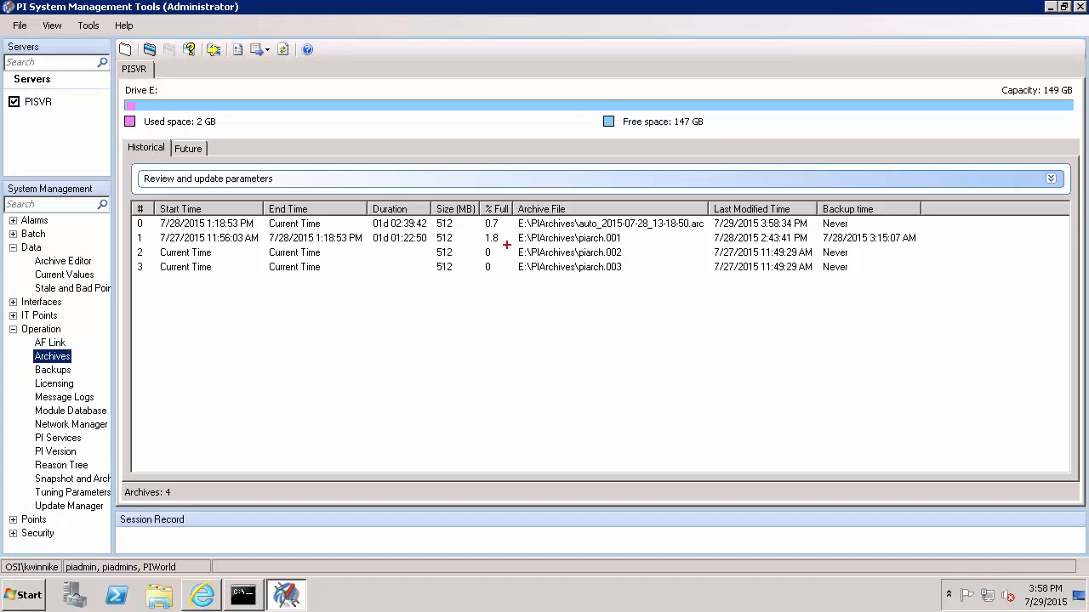
# Bring the elevated Command Prompt at the PI adm folder back to the front.
pyautogui.moveTo(515, 245)
pyautogui.mouseDown()
pyautogui.moveTo(637, 286)
pyautogui.moveTo(905, 279)
pyautogui.moveTo(876, 276)
pyautogui.mouseUp()
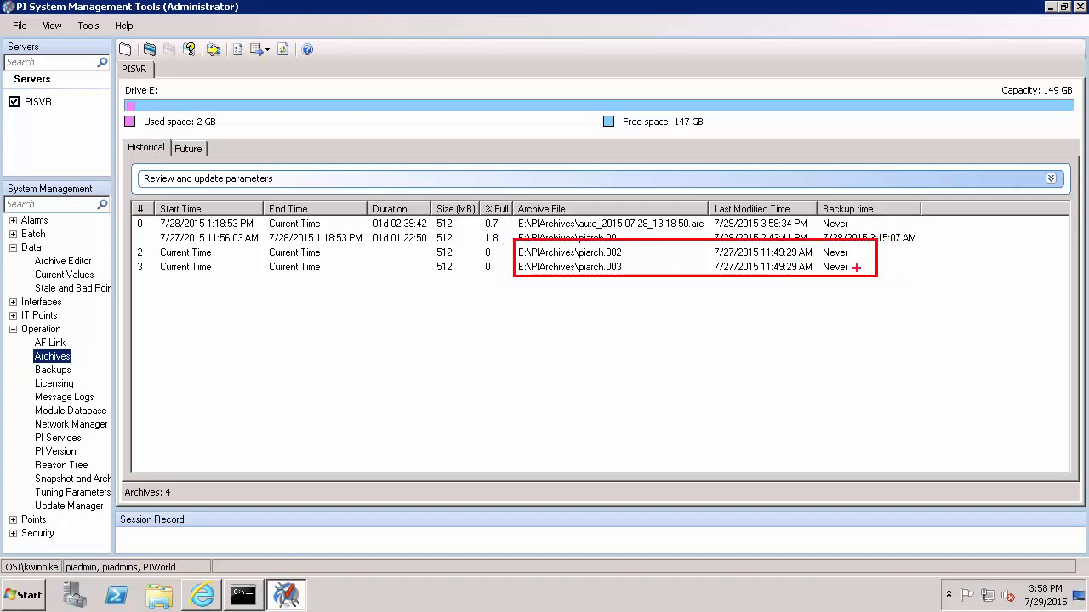
pyautogui.press('Escape')
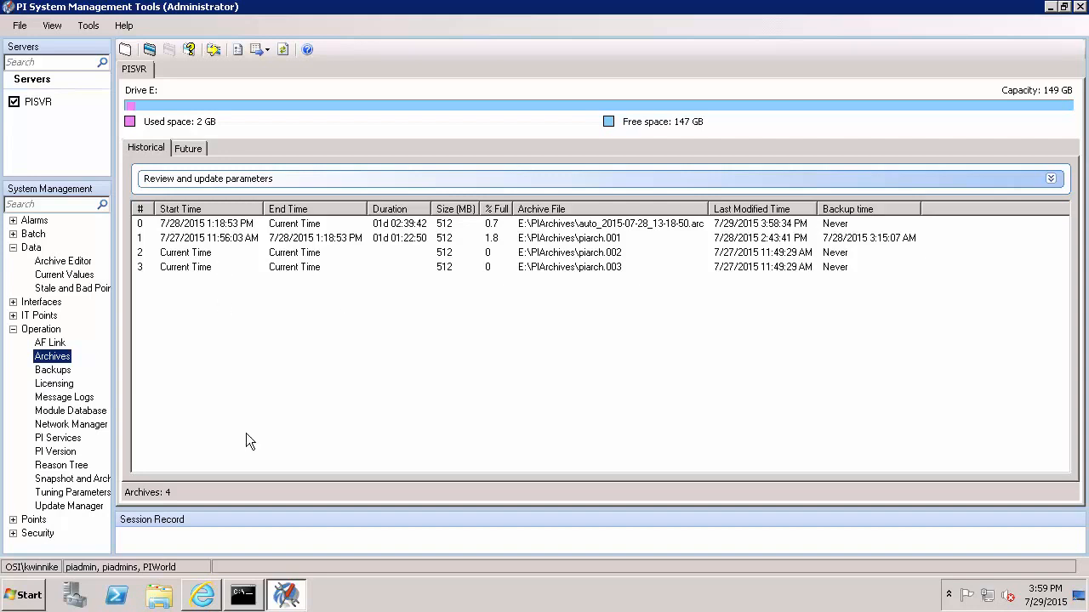
pyautogui.click(243, 595)
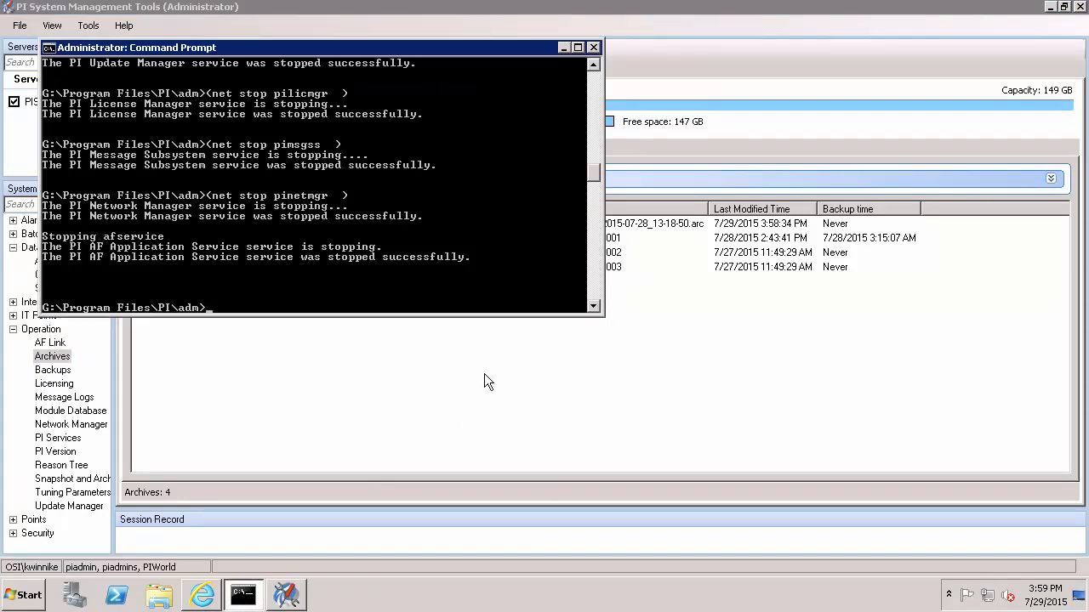
# Run pidiag -tz to confirm Pacific Time settings, then return to the Archives list.
pyautogui.write('pidia')
pyautogui.write('g -tz')
pyautogui.press('Return')
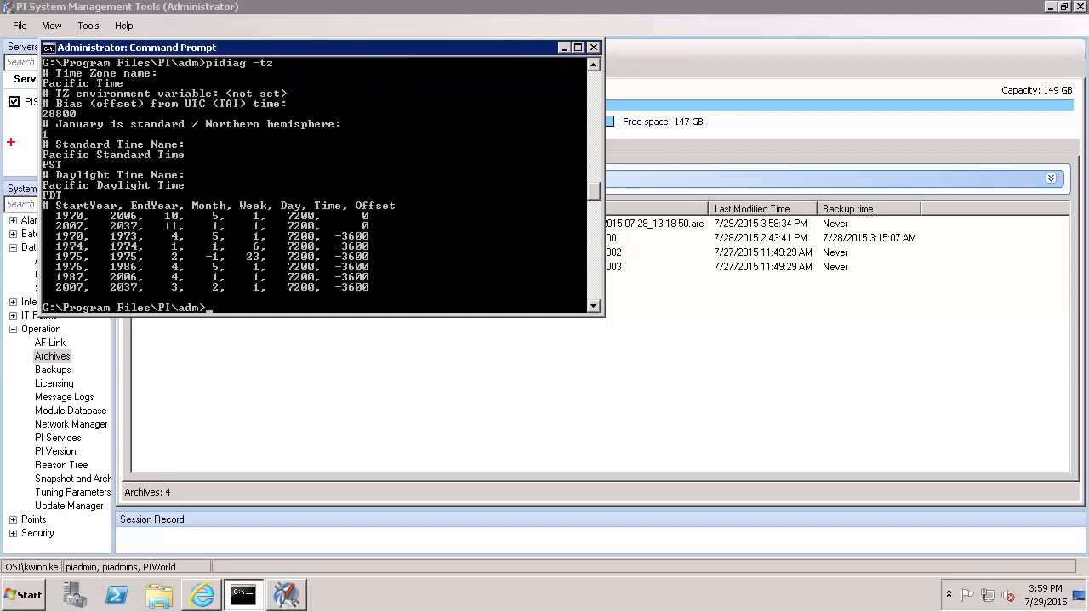
pyautogui.moveTo(37, 136)
pyautogui.mouseDown()
pyautogui.moveTo(251, 182)
pyautogui.moveTo(388, 272)
pyautogui.moveTo(404, 300)
pyautogui.mouseUp()
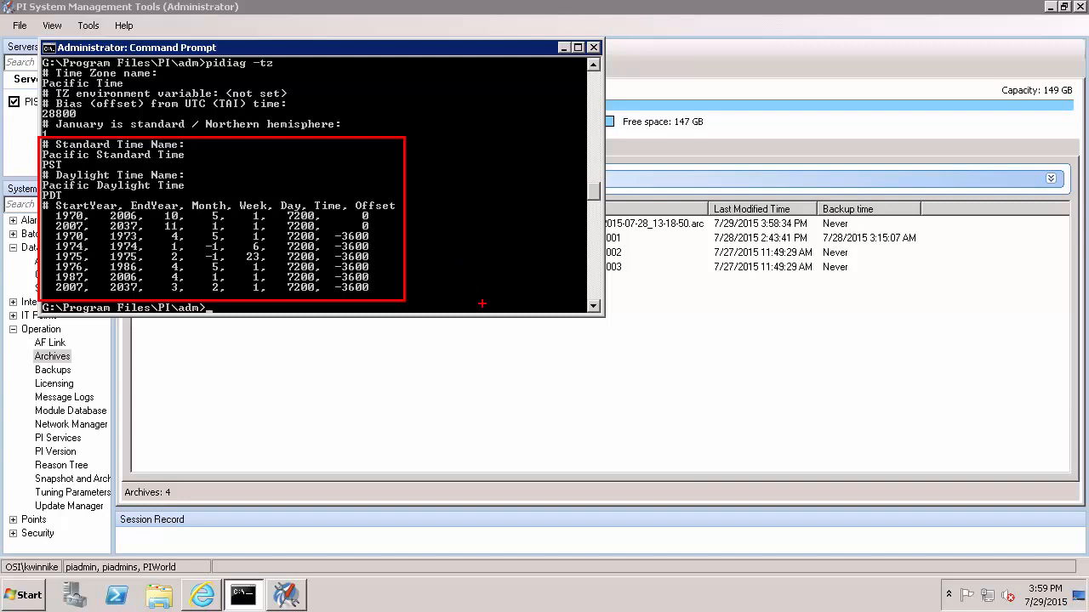
pyautogui.click(525, 438)
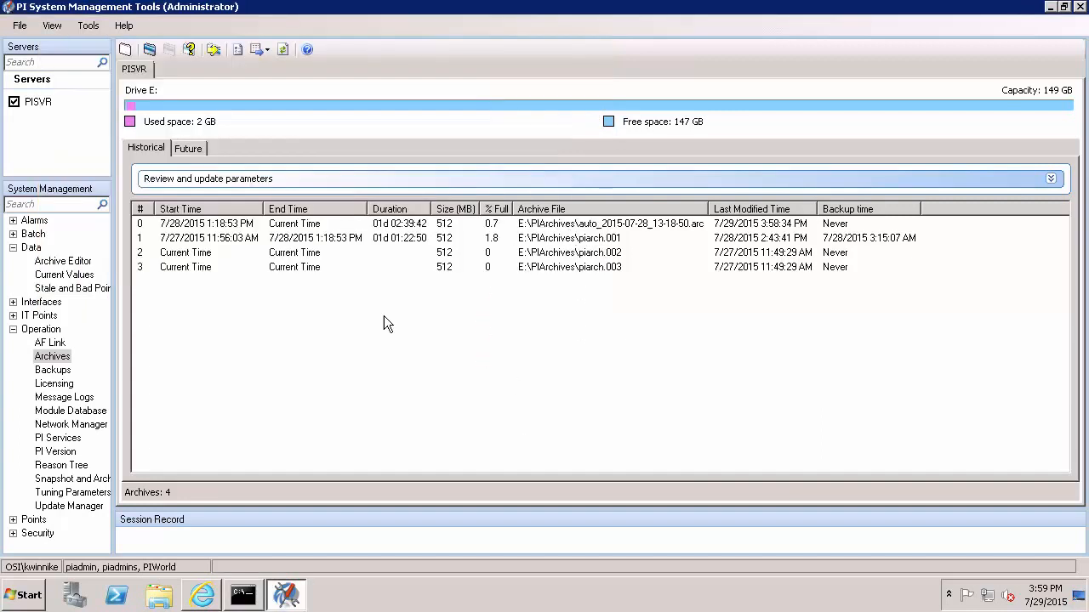
# Launch PI System Explorer from the Start menu with elevated rights.
pyautogui.click(19, 599)
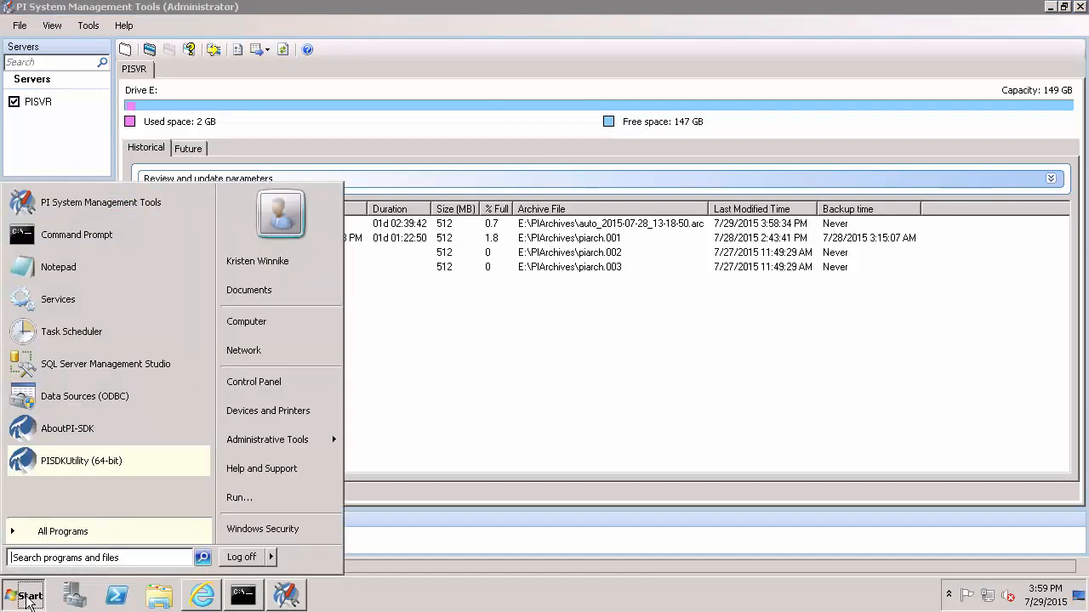
pyautogui.click(110, 523)
pyautogui.click(119, 375)
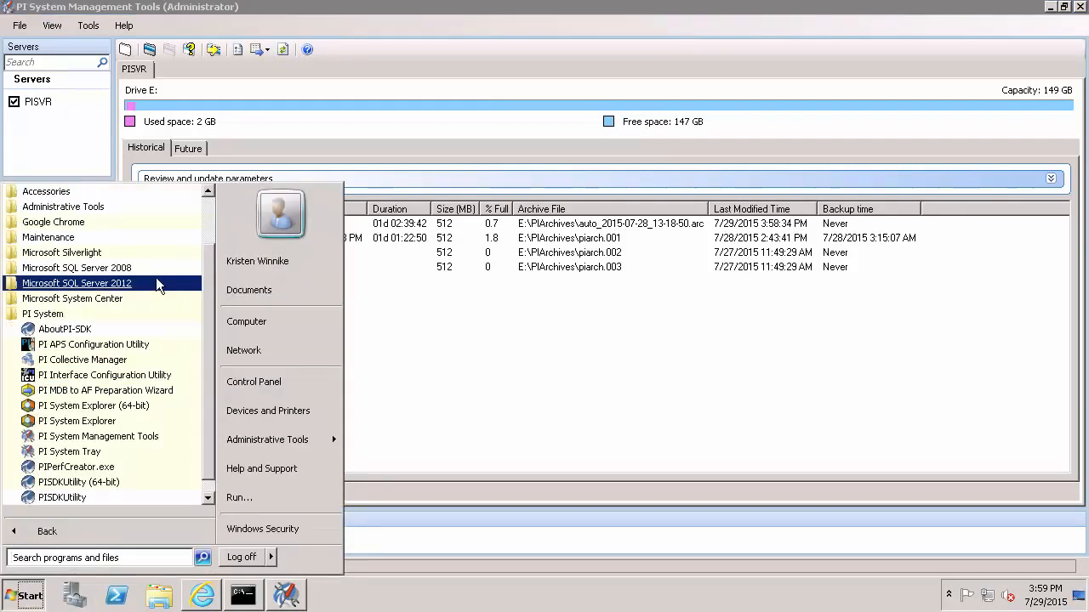
pyautogui.click(104, 424)
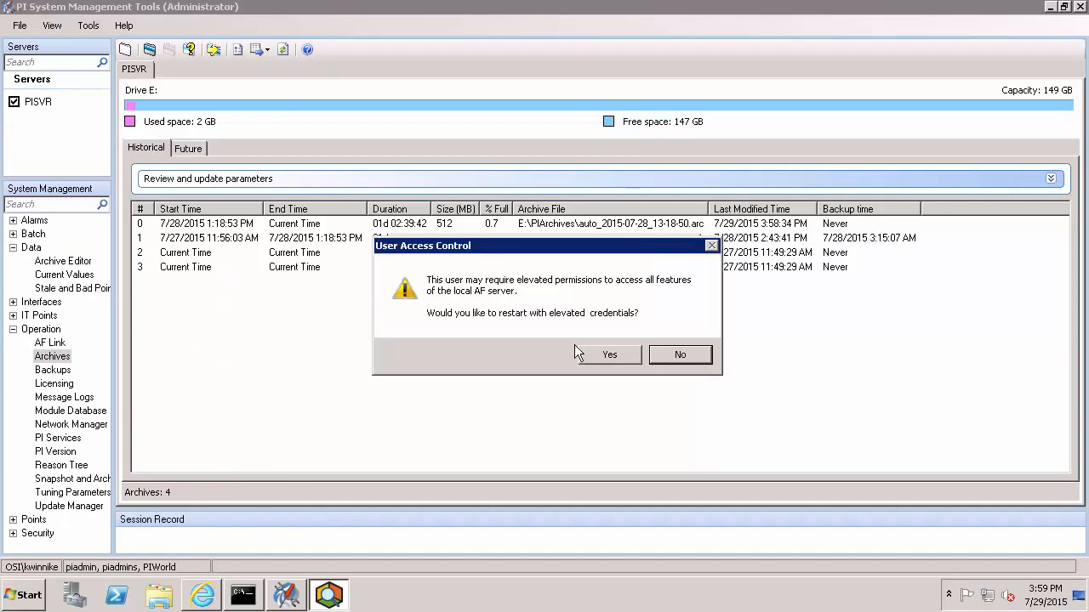
pyautogui.click(612, 357)
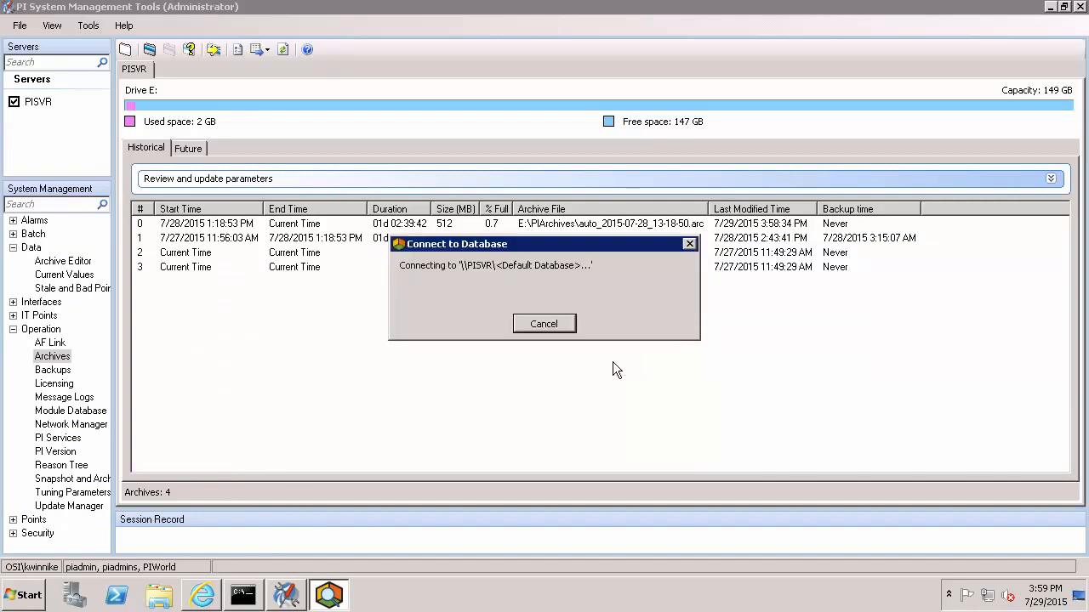
pyautogui.click(619, 308)
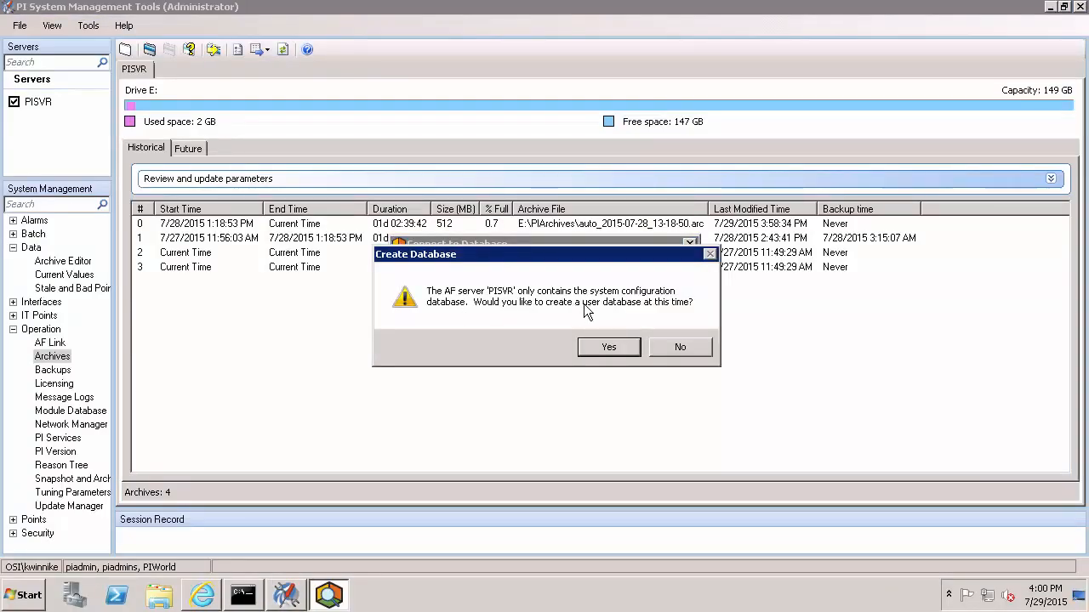
# Create a new user database named Test.
pyautogui.click(592, 353)
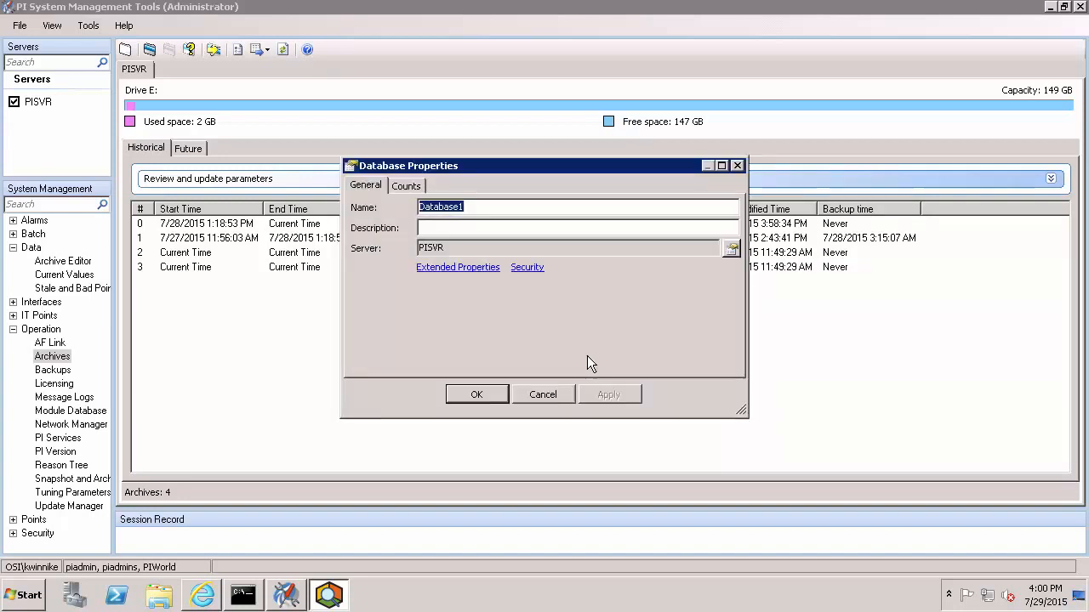
pyautogui.write('Test')
pyautogui.press('Return')
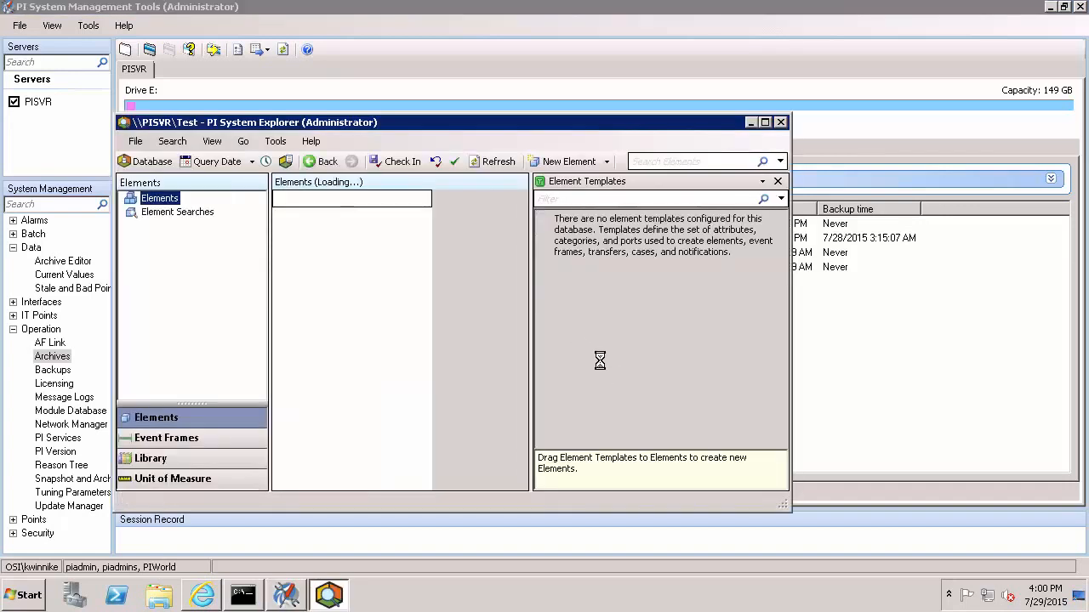
# Maximize the window and add a template-less element named Test.
pyautogui.click(765, 121)
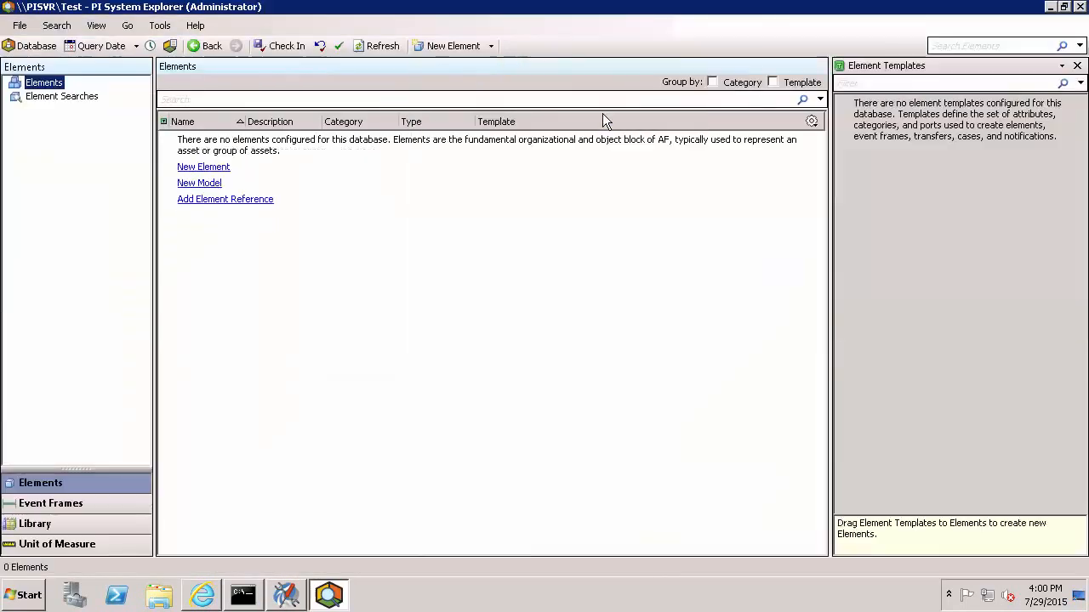
pyautogui.click(430, 49)
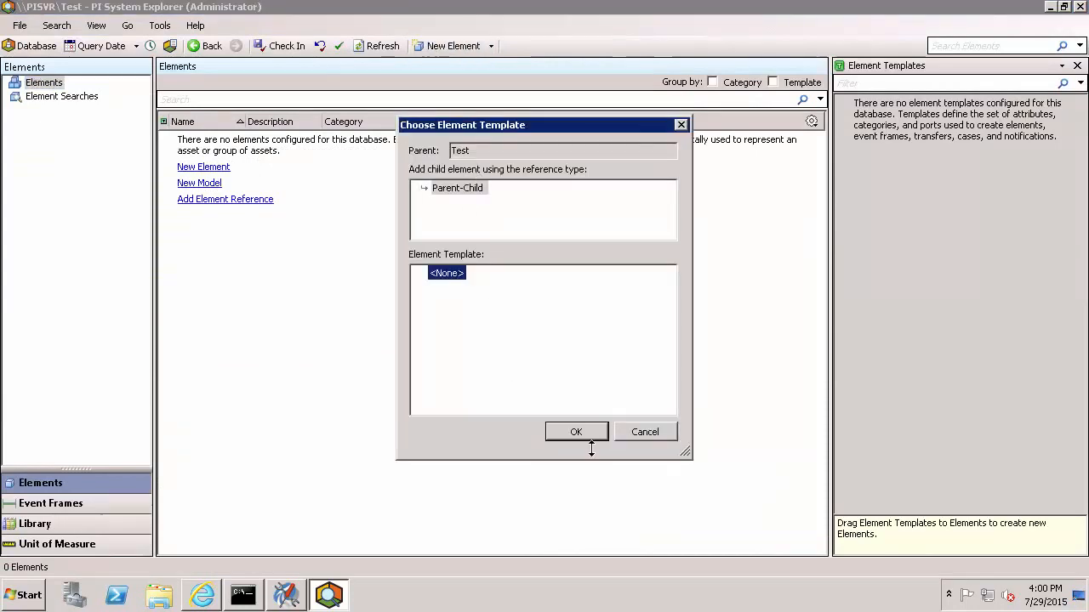
pyautogui.click(578, 432)
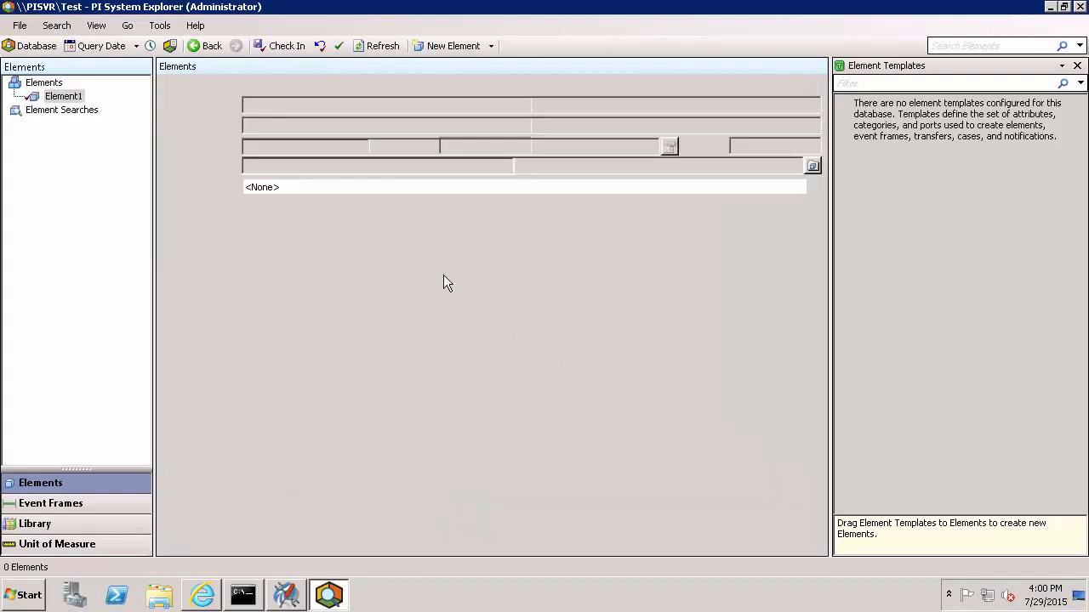
pyautogui.write('Test')
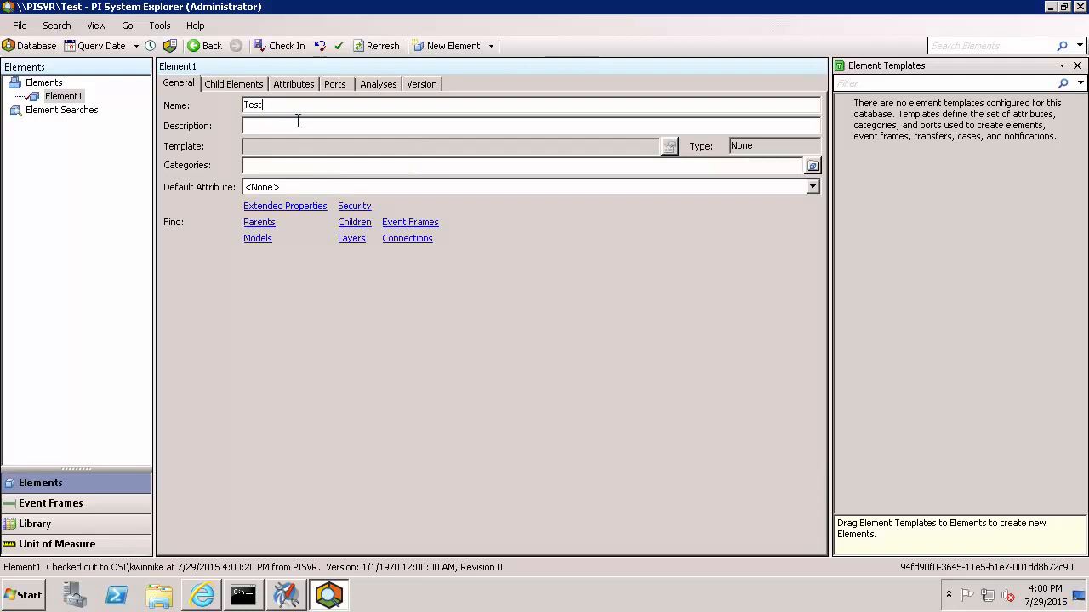
# Check in the new Test element and close PI System Explorer.
pyautogui.click(275, 45)
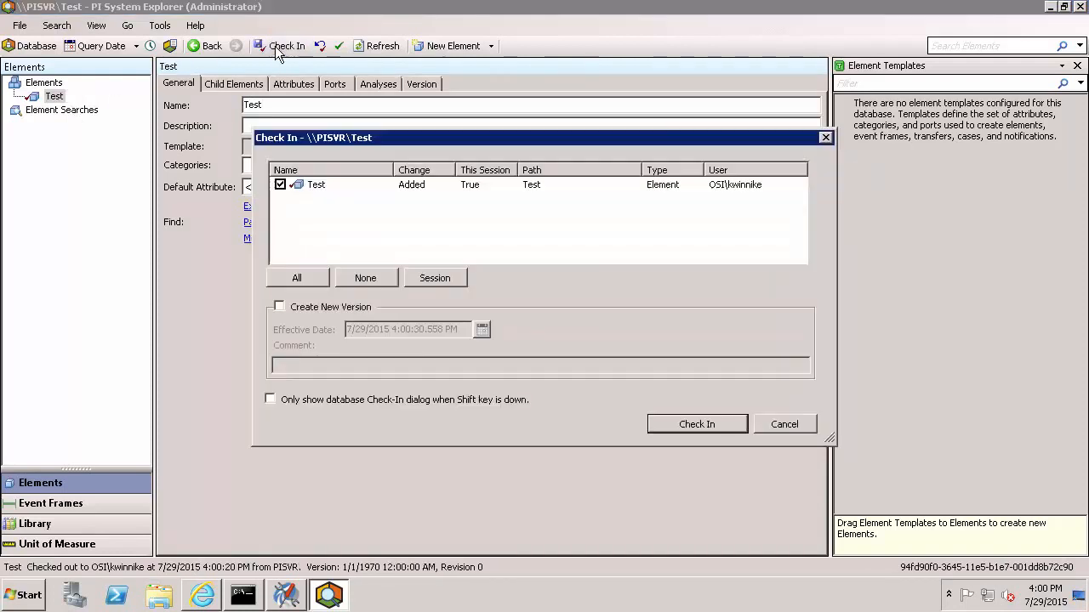
pyautogui.click(688, 424)
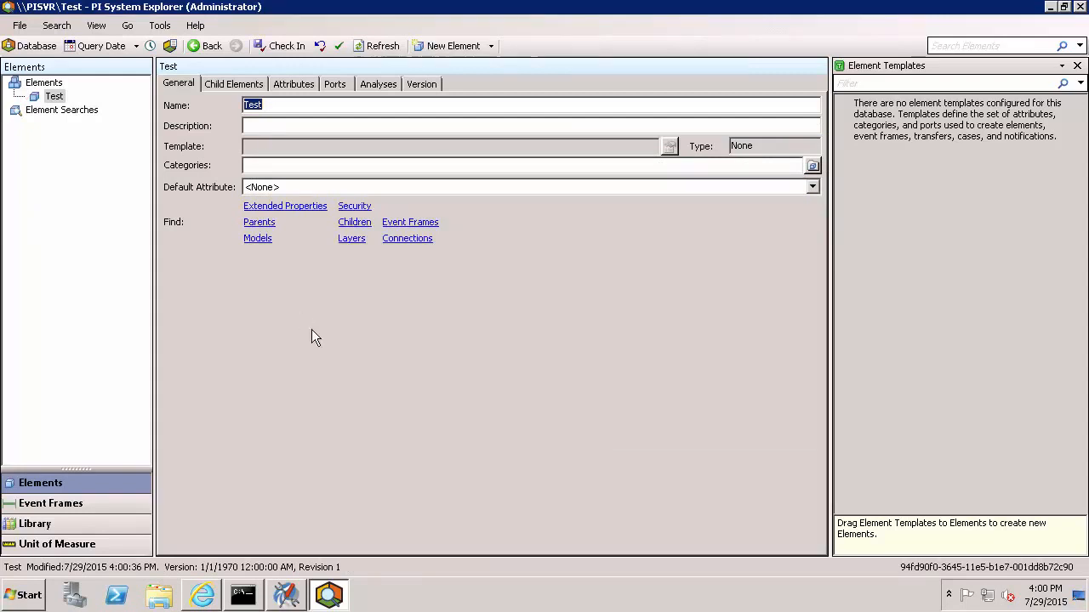
pyautogui.click(1080, 7)
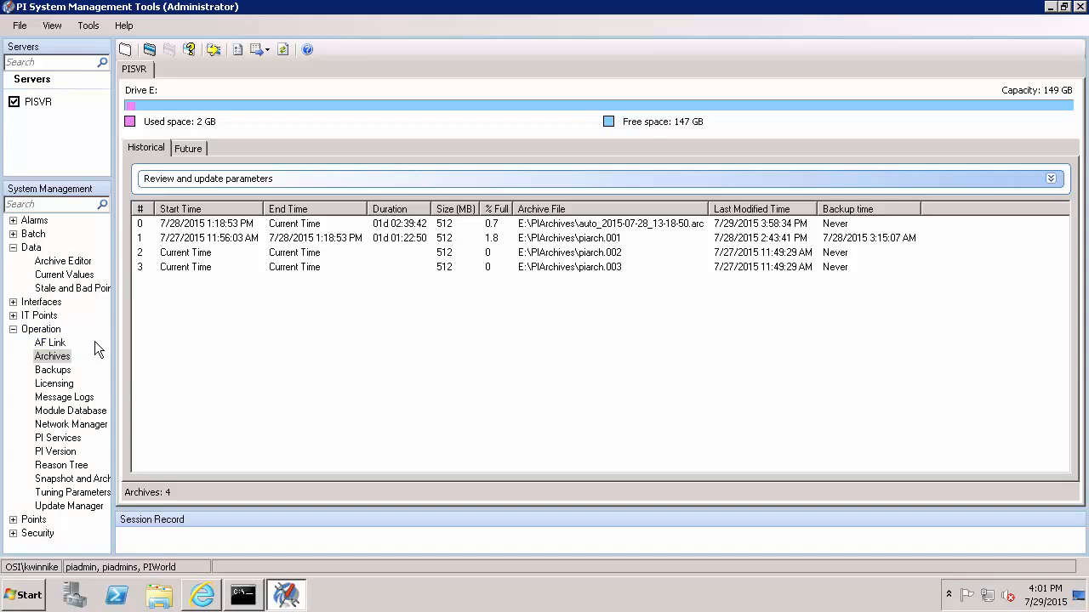
# Run the MDB to AF analysis on PISVR and reach the report showing piadmins unmapped.
pyautogui.click(59, 343)
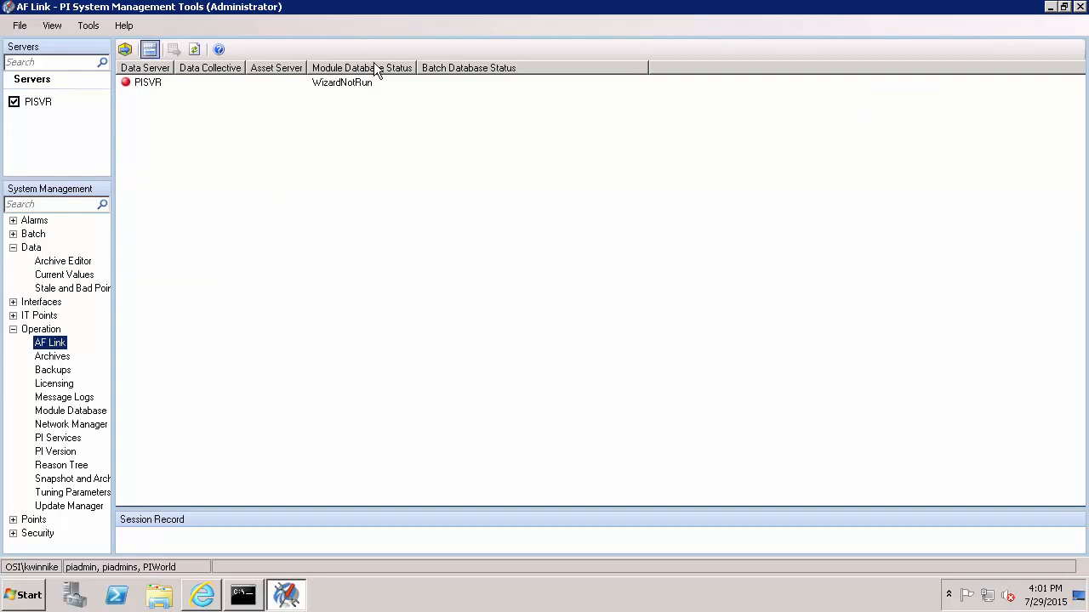
pyautogui.click(356, 83)
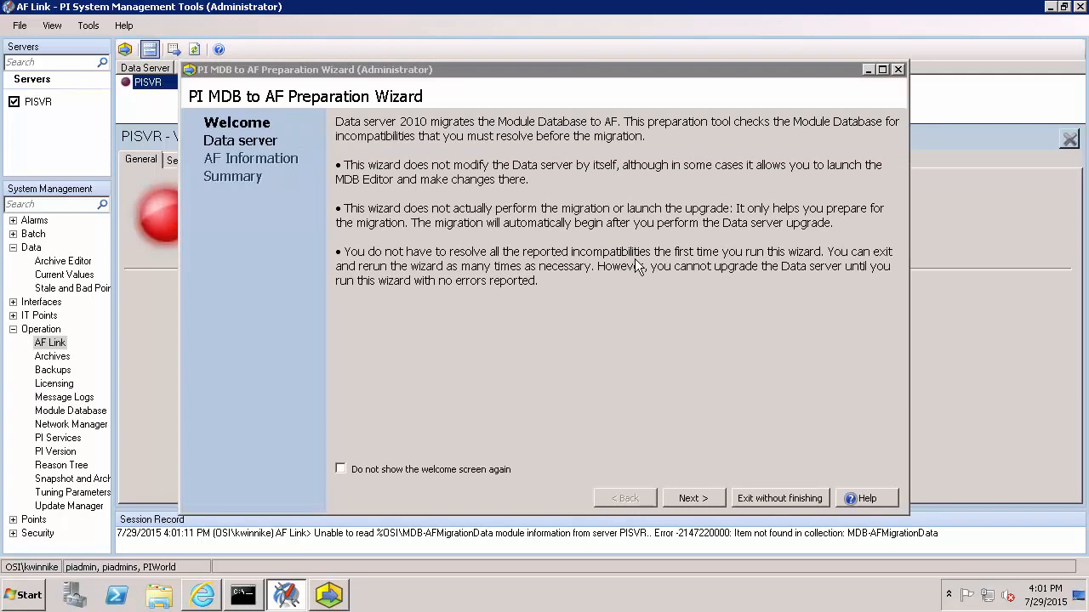
pyautogui.click(708, 498)
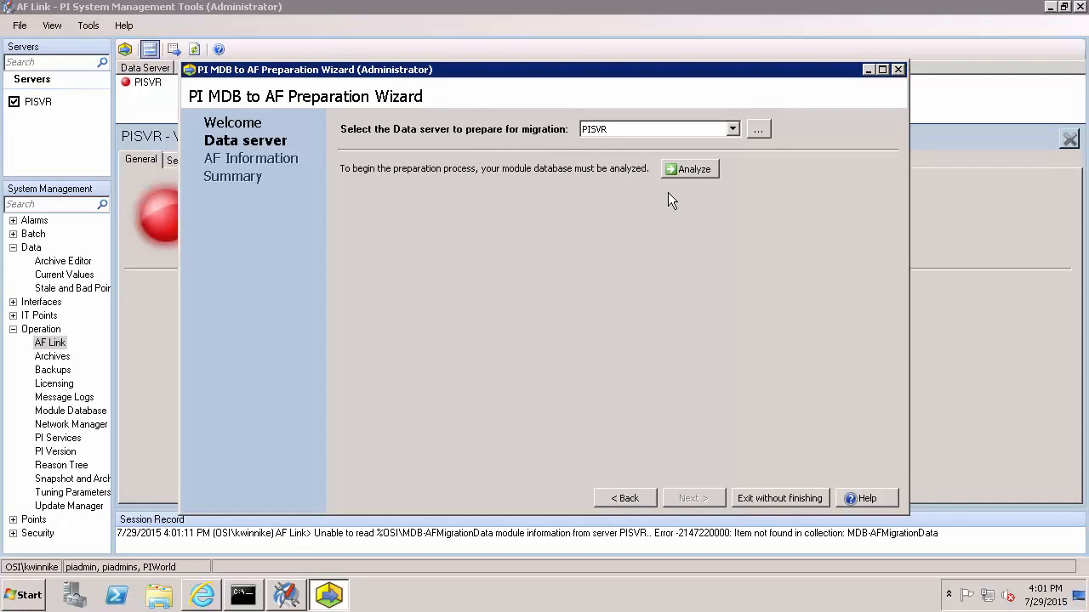
pyautogui.click(696, 170)
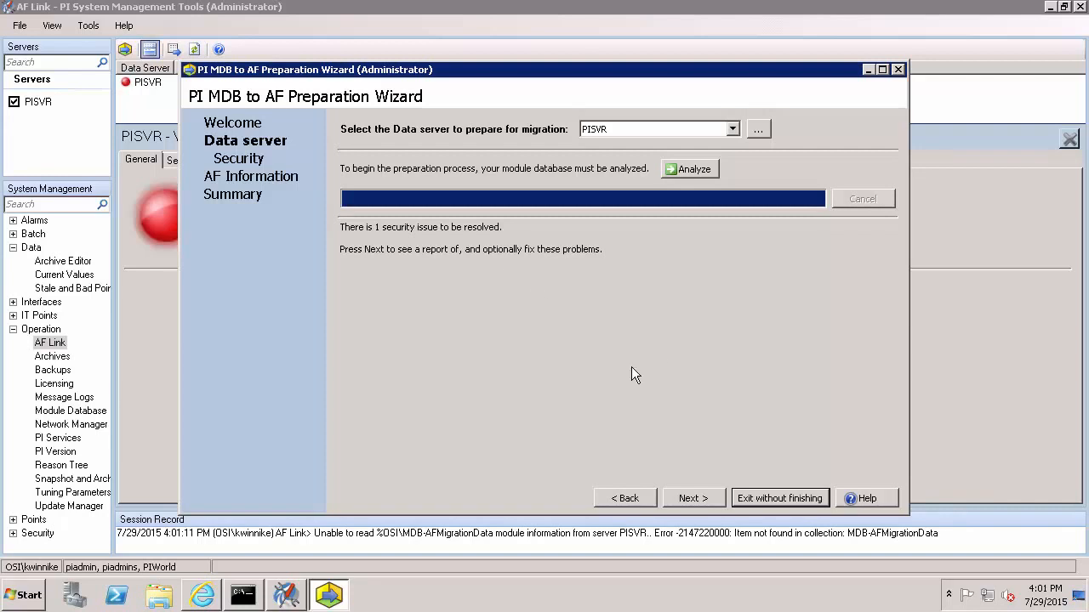
pyautogui.click(690, 500)
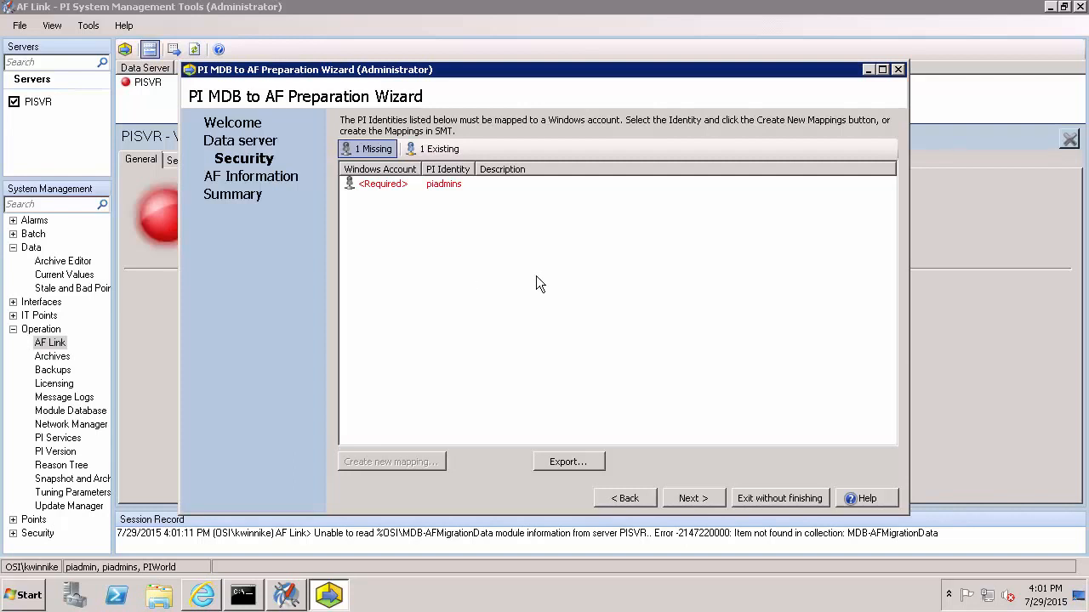
# Map piadmins to the local PISVR BUILTIN\Administrators group and continue to AF Information.
pyautogui.click(421, 185)
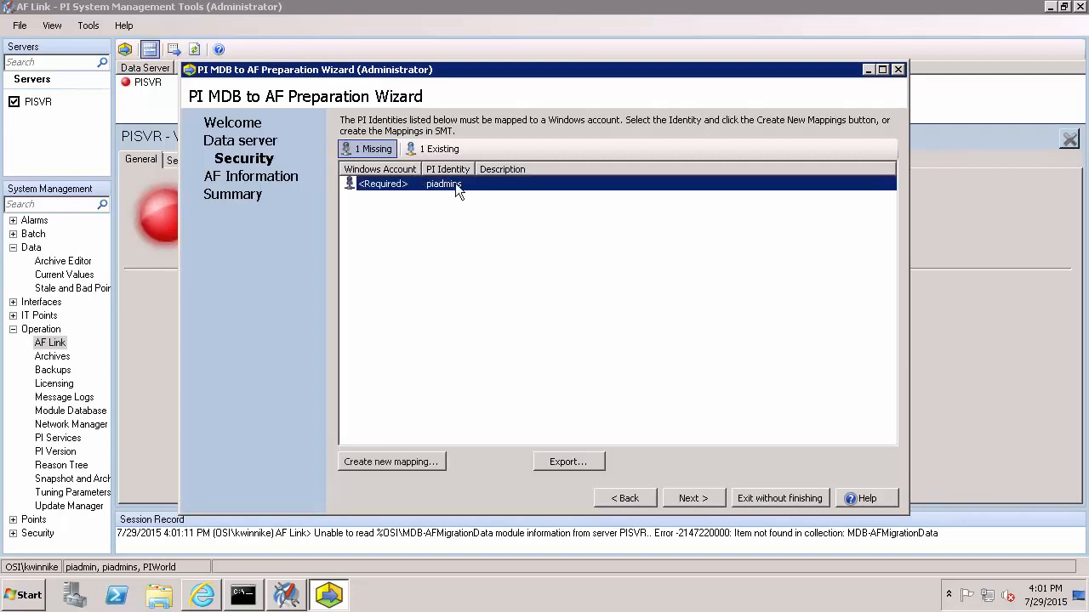
pyautogui.click(349, 462)
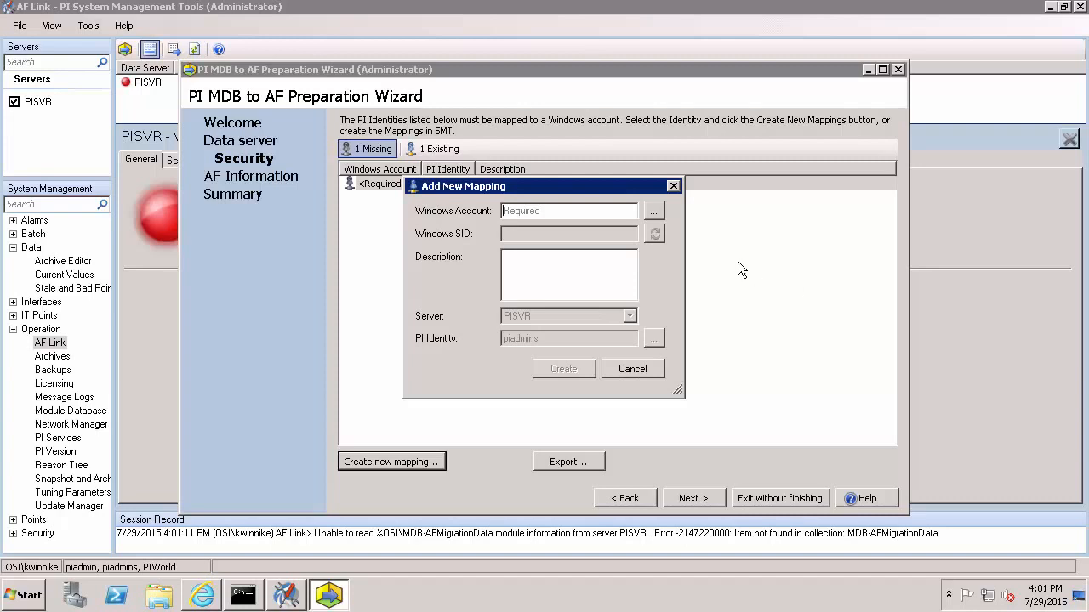
pyautogui.click(654, 211)
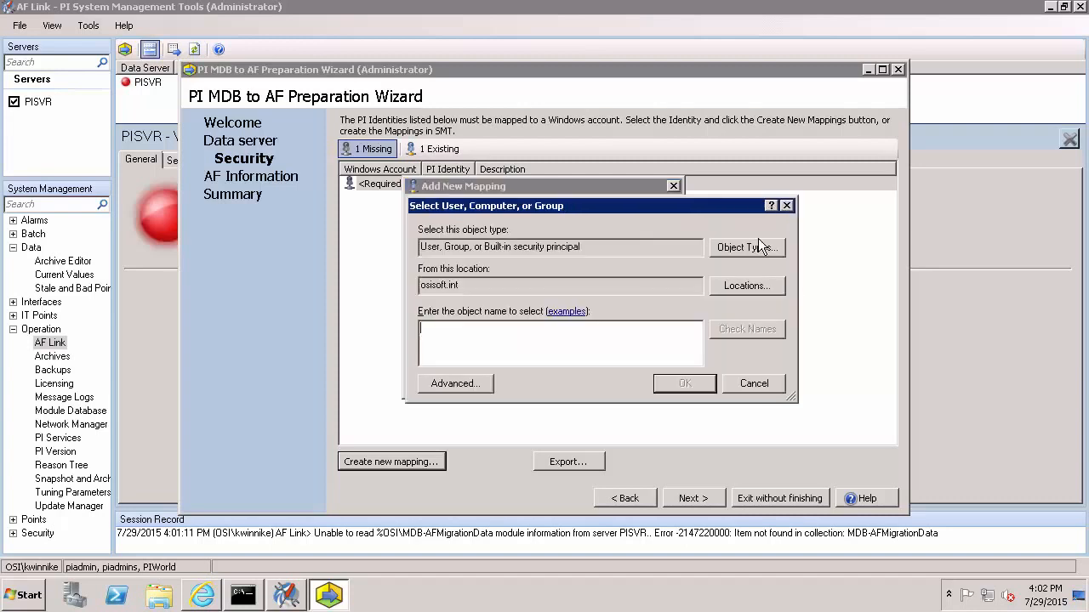
pyautogui.click(745, 287)
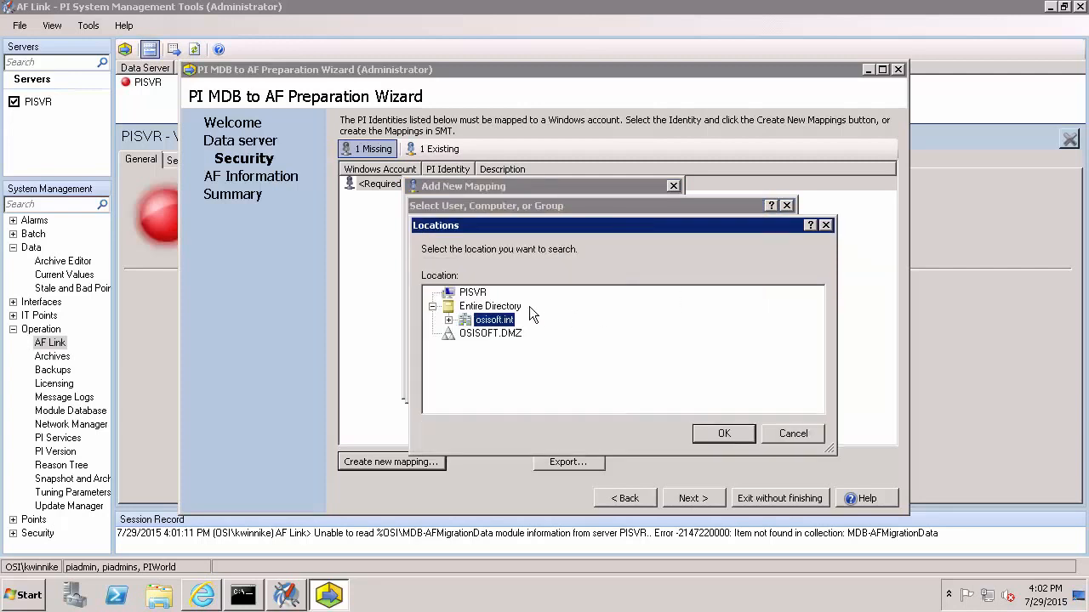
pyautogui.click(475, 293)
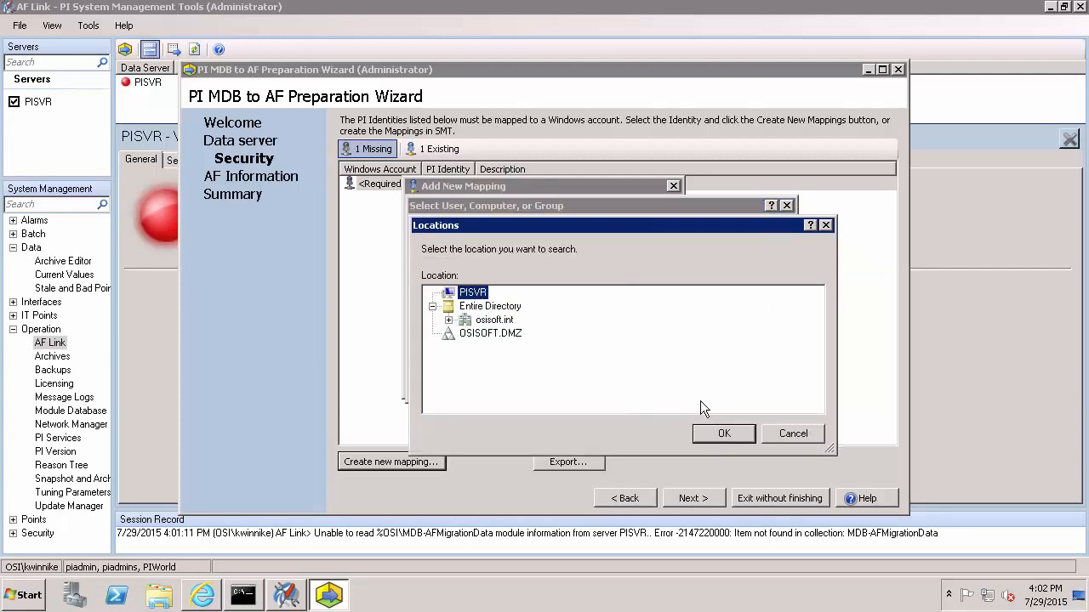
pyautogui.click(724, 434)
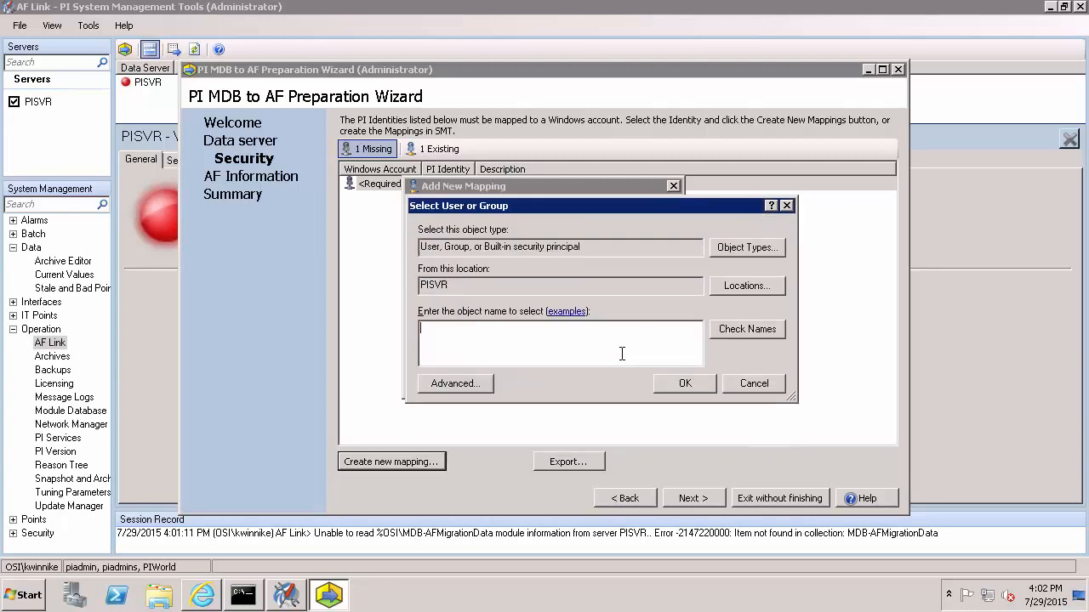
pyautogui.write('administrator')
pyautogui.press('Return')
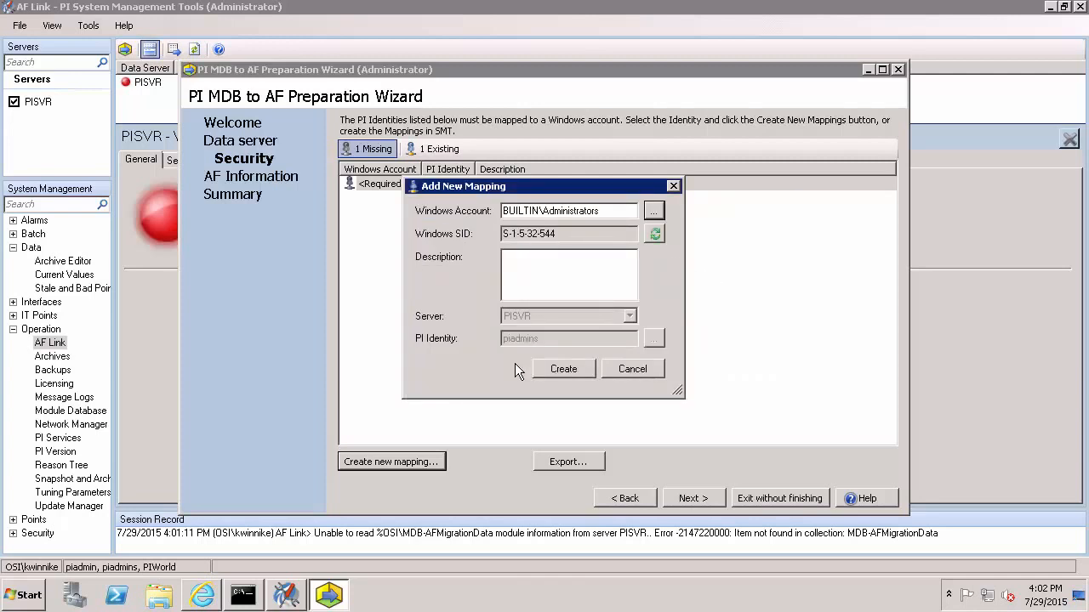
pyautogui.click(576, 369)
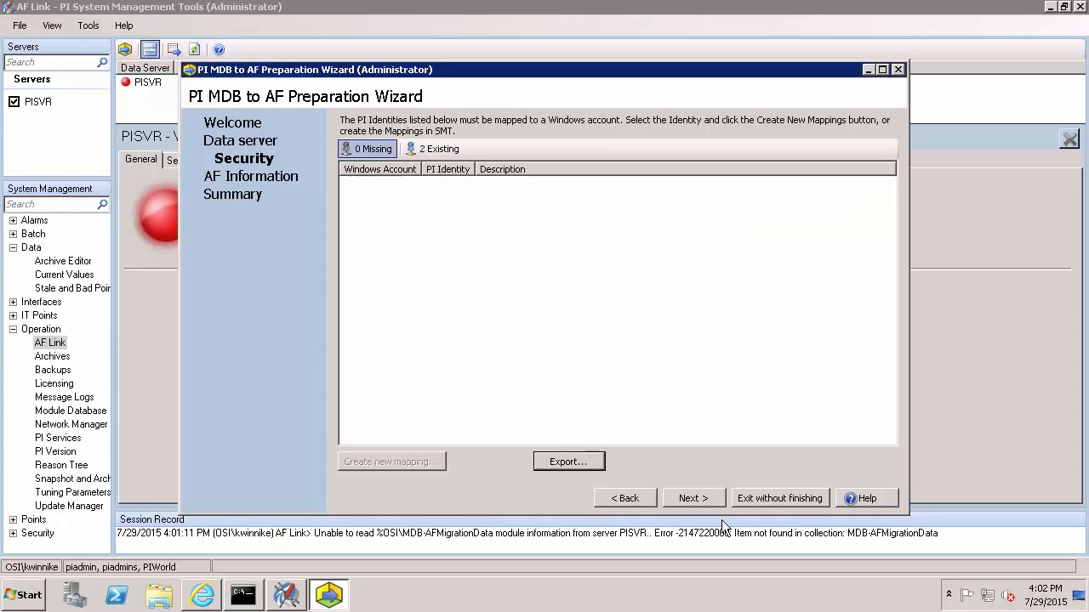
pyautogui.click(682, 498)
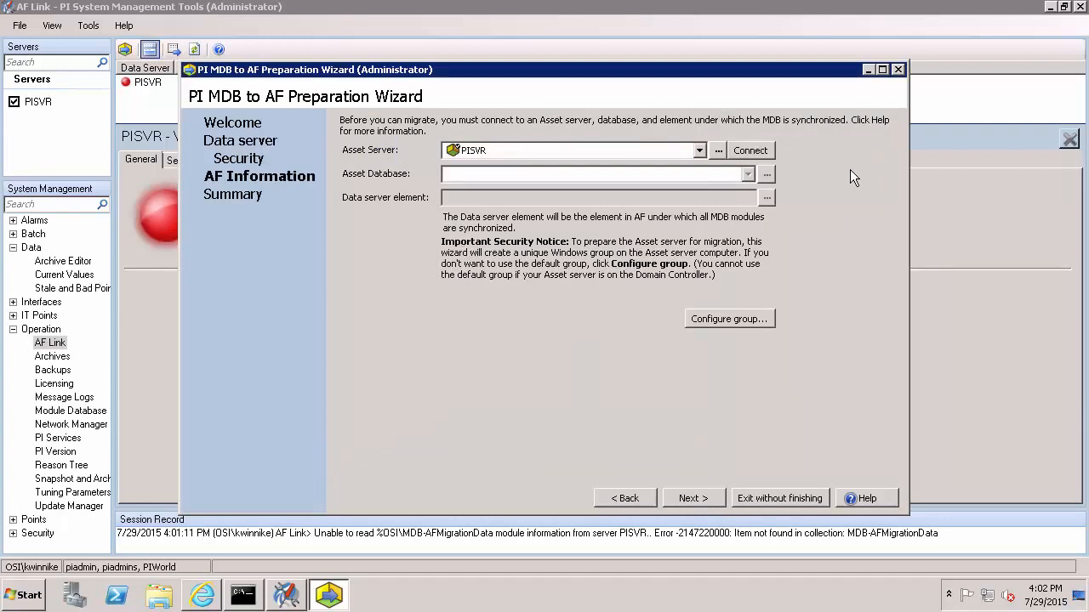
# Connect to PISVR, then create and select a new asset database named 'MDB to AF Sync'.
pyautogui.click(771, 150)
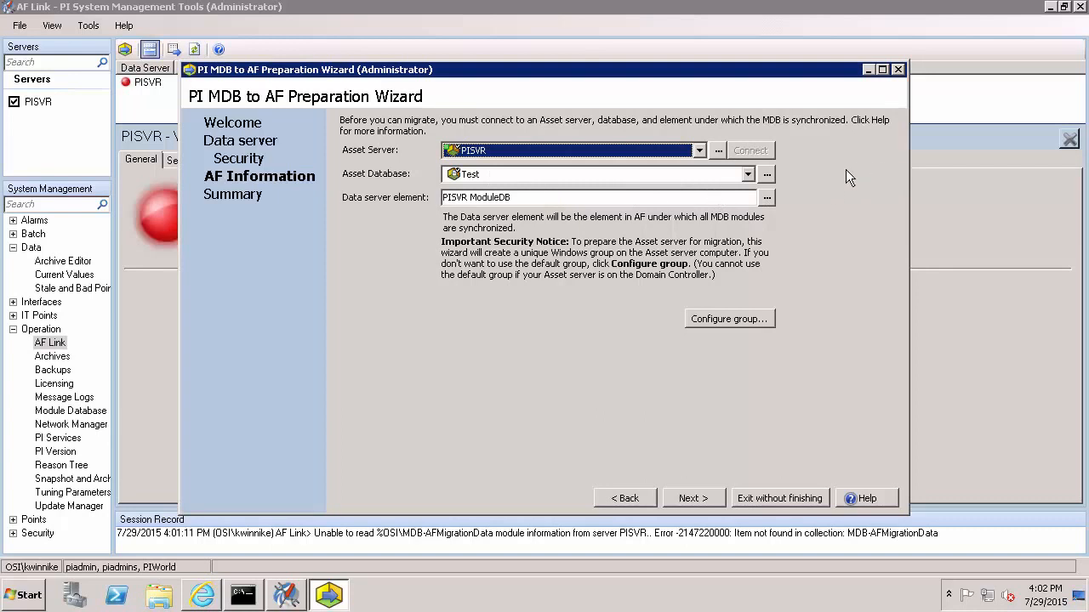
pyautogui.click(767, 173)
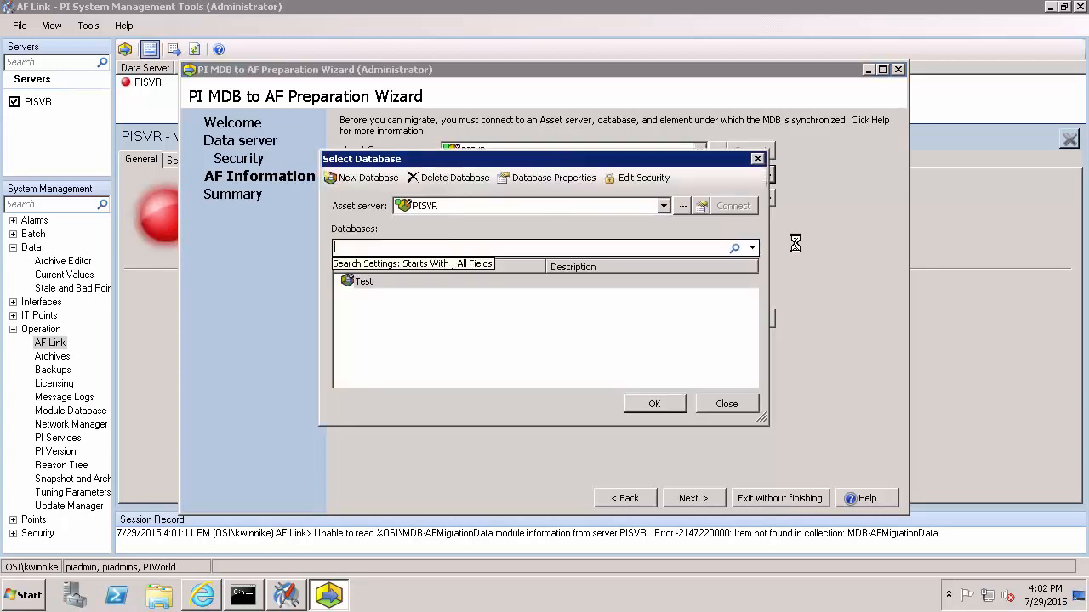
pyautogui.click(371, 177)
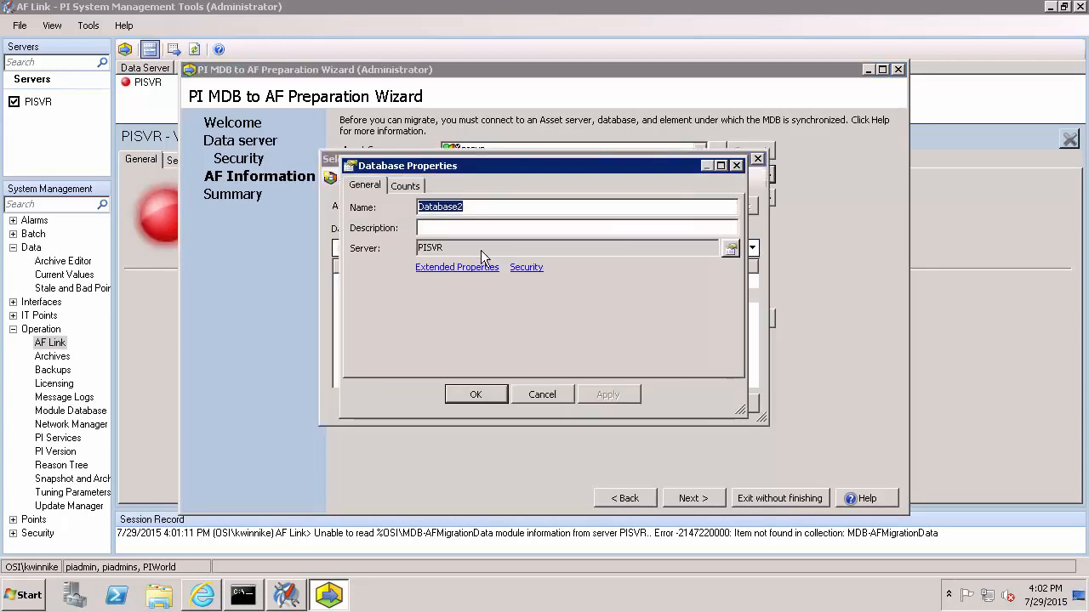
pyautogui.write('DB ')
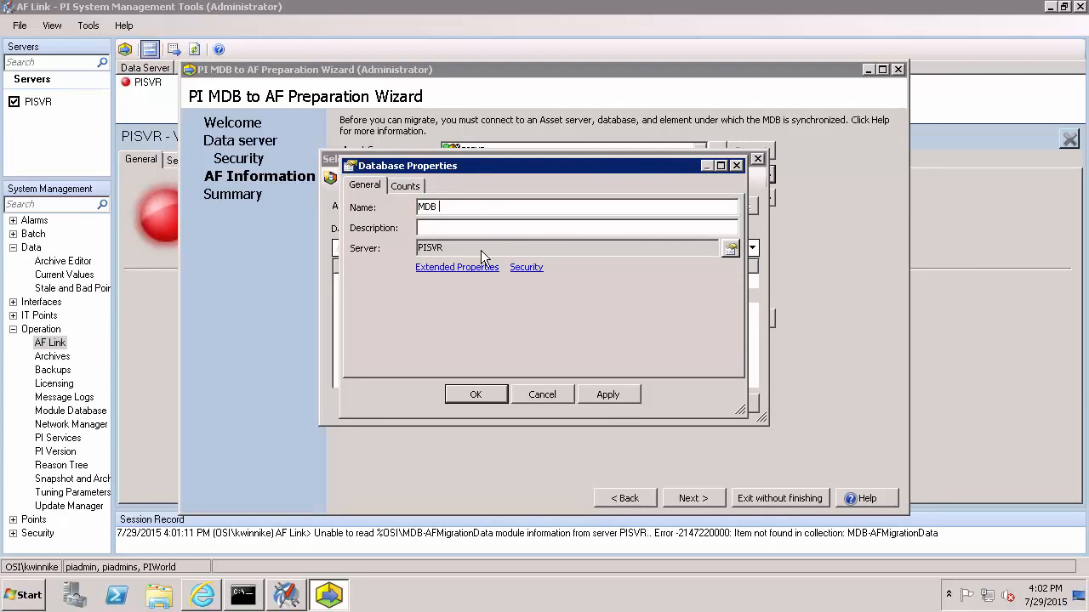
pyautogui.write('to AF Sync')
pyautogui.click(476, 395)
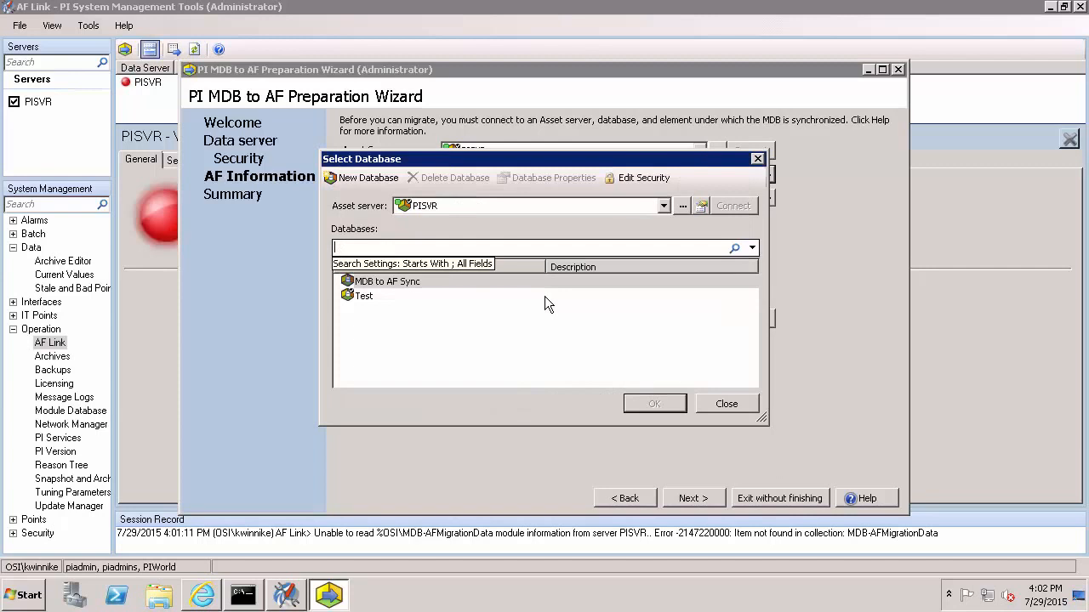
pyautogui.click(405, 283)
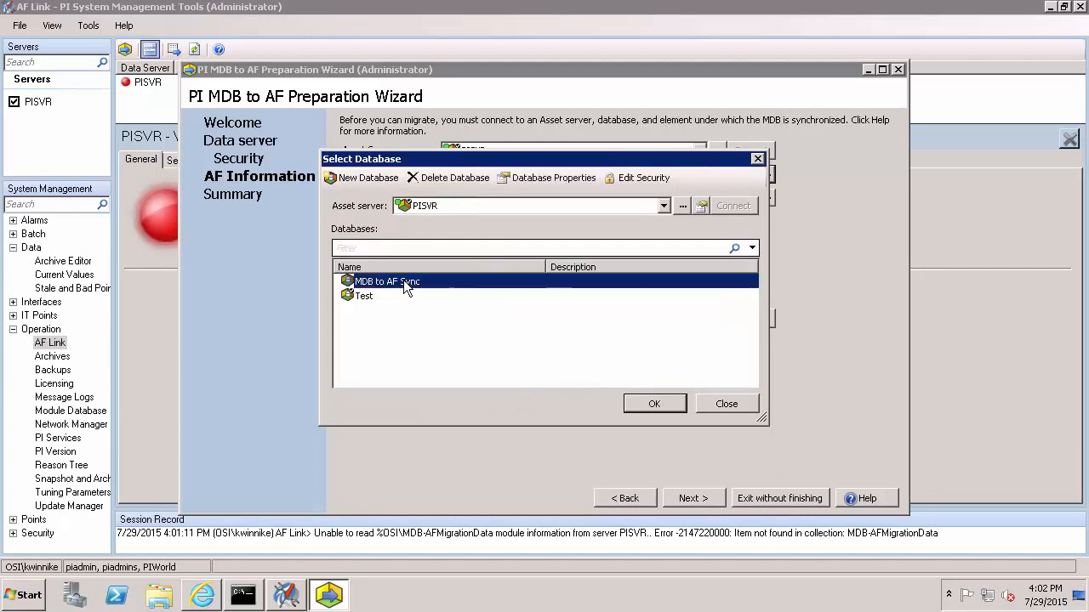
pyautogui.click(654, 404)
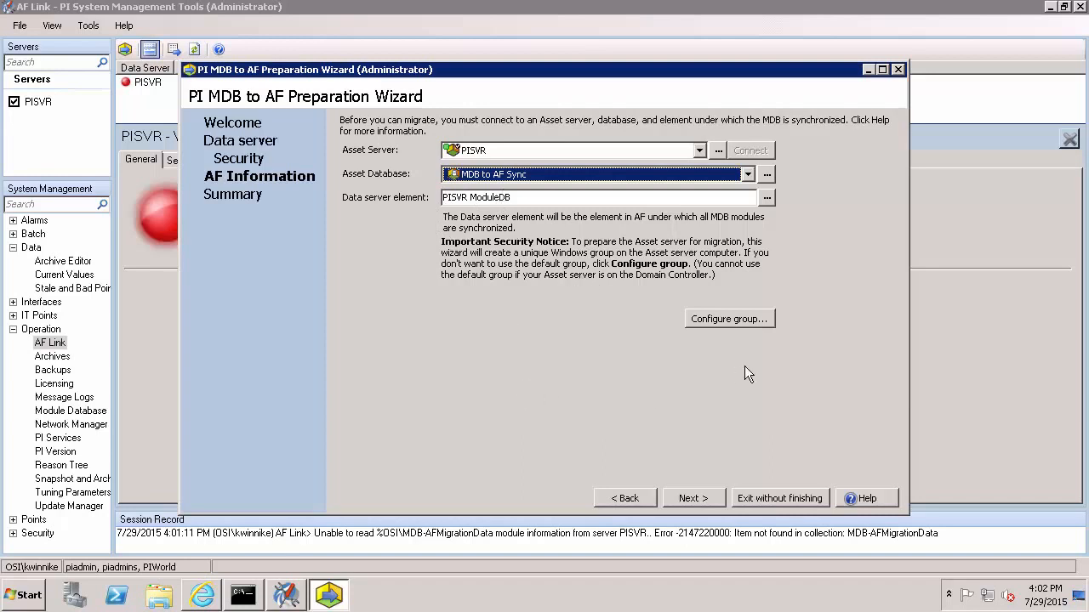
# Keep the default AF Link group and approve creating the PISVR ModuleDB element to finish preparation.
pyautogui.click(757, 319)
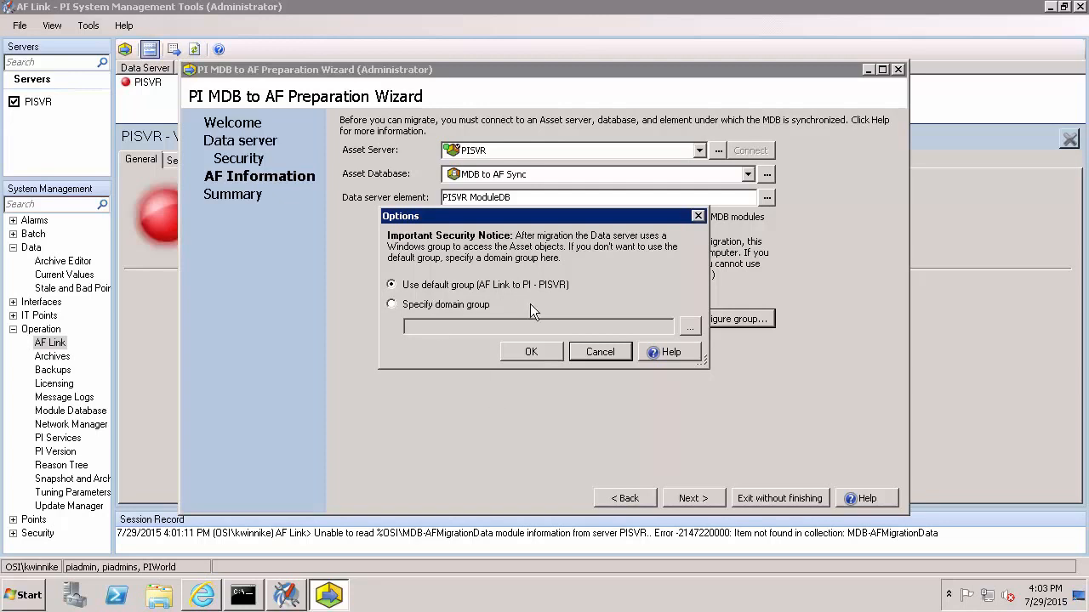
pyautogui.click(524, 357)
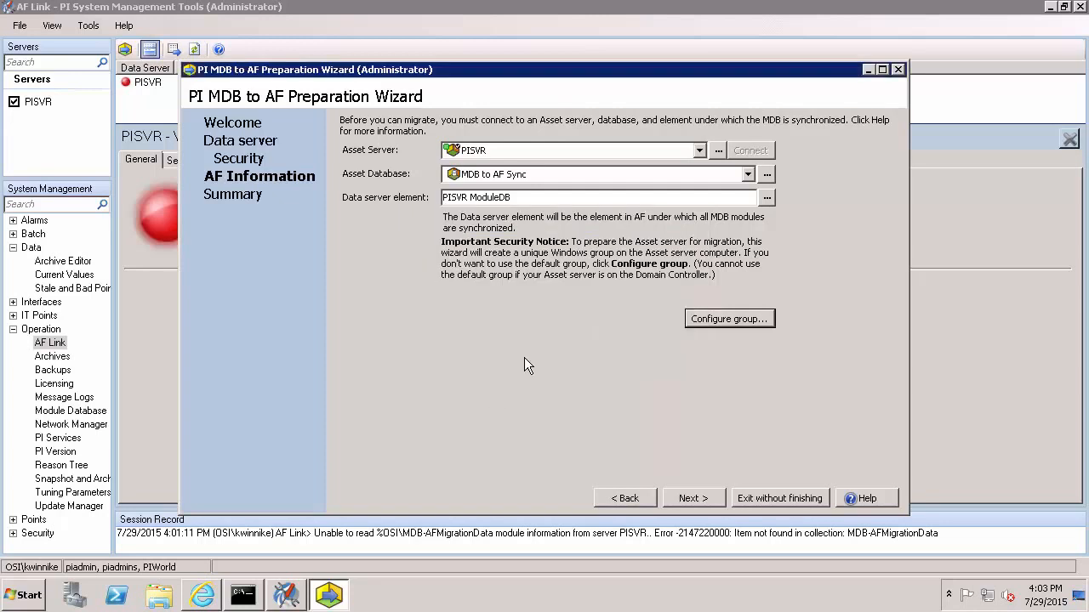
pyautogui.click(682, 501)
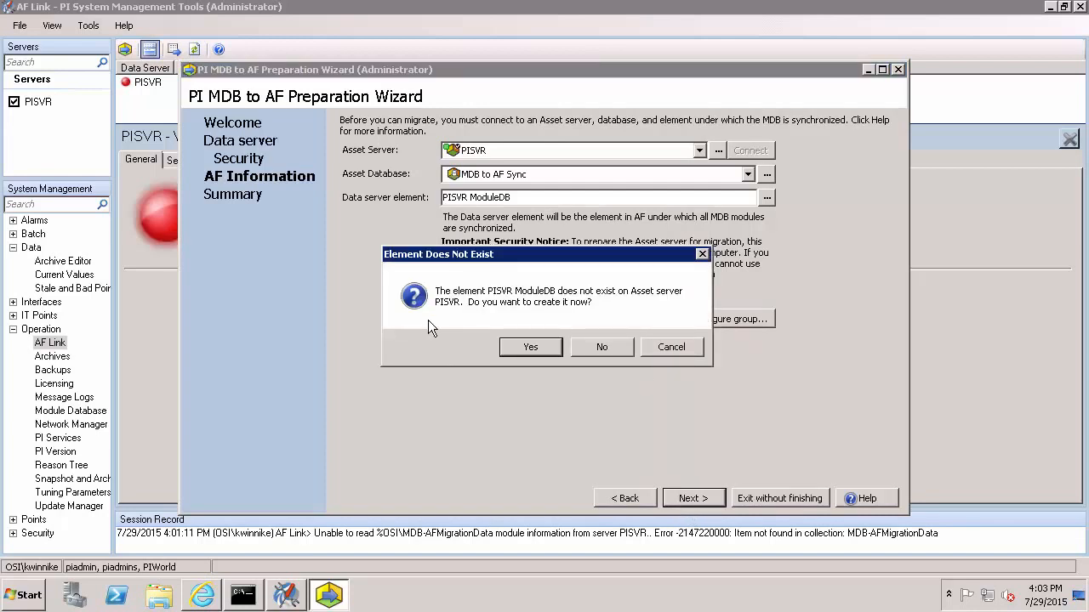
pyautogui.click(523, 351)
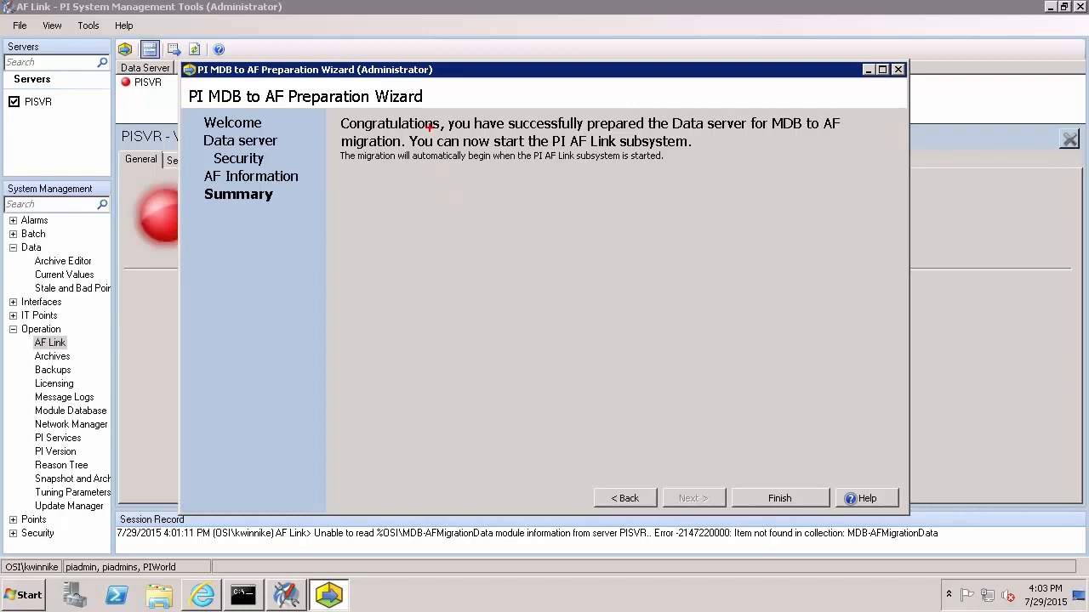
pyautogui.moveTo(491, 133)
pyautogui.mouseDown()
pyautogui.moveTo(698, 164)
pyautogui.moveTo(696, 148)
pyautogui.mouseUp()
# Finish the wizard and restart the PI AF Link Subsystem service from the Services console.
pyautogui.click(778, 497)
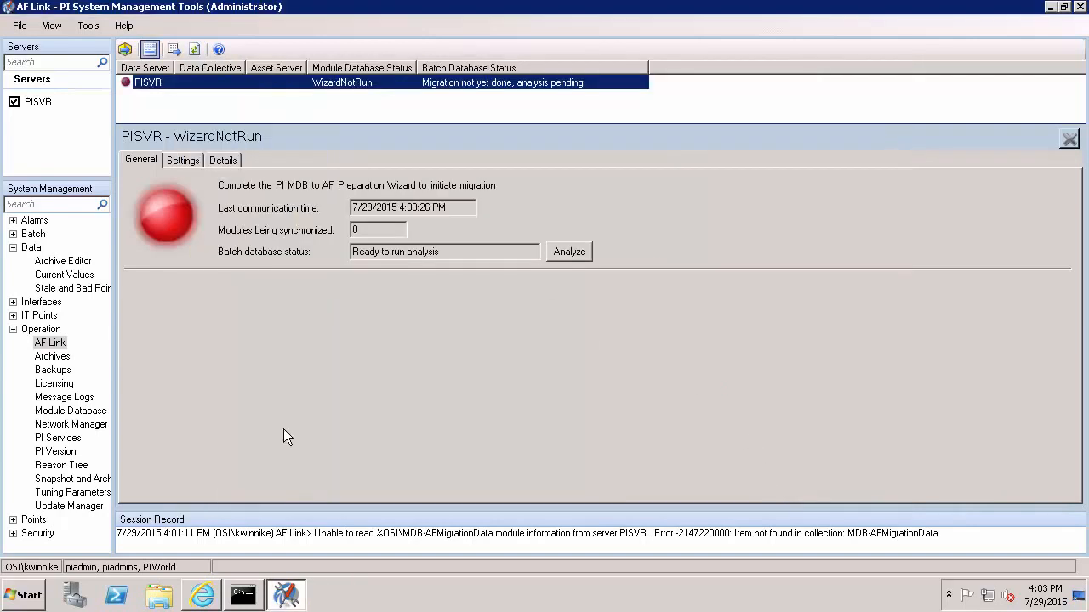
pyautogui.click(31, 594)
pyautogui.click(108, 299)
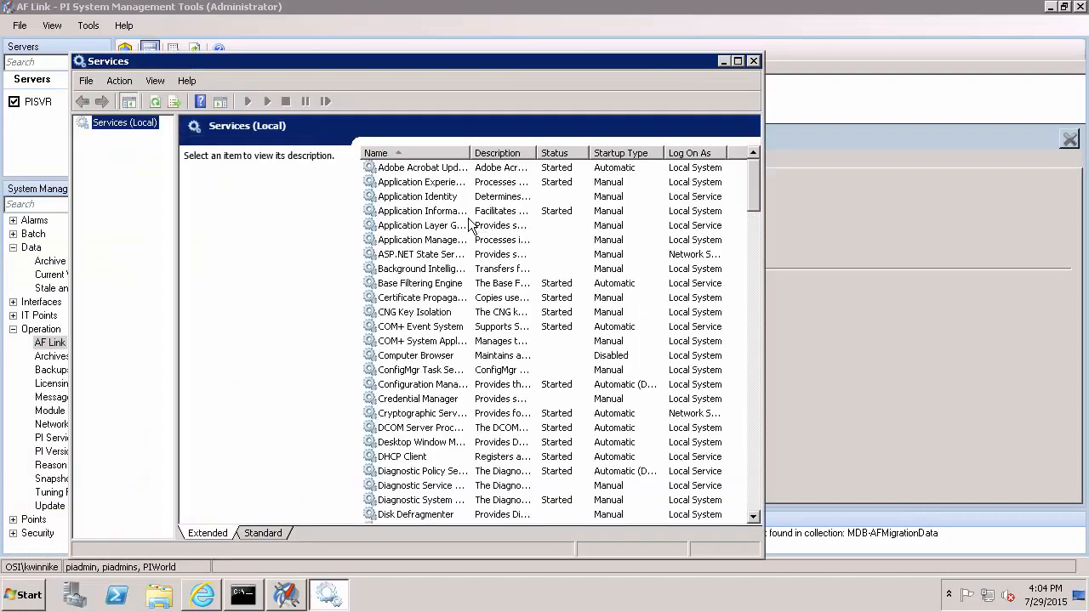
pyautogui.click(468, 226)
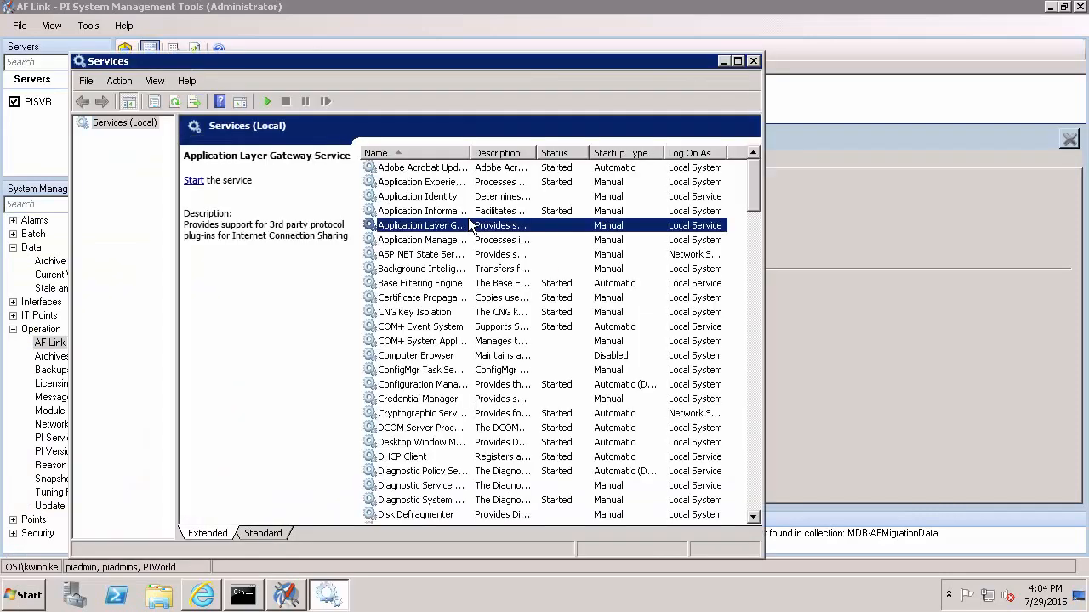
pyautogui.press('p')
pyautogui.click(424, 213)
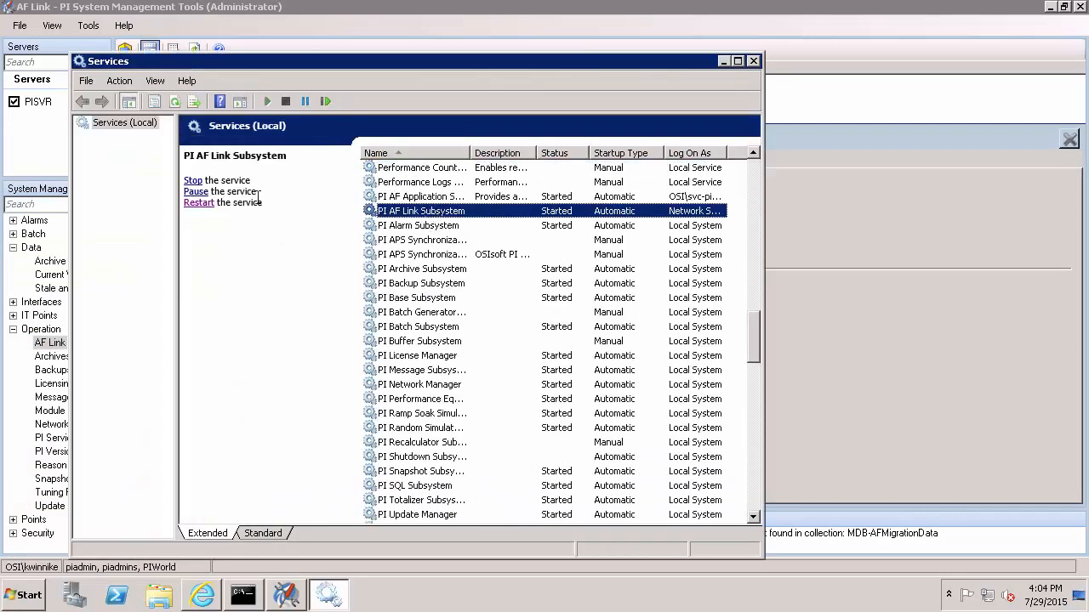
pyautogui.click(199, 203)
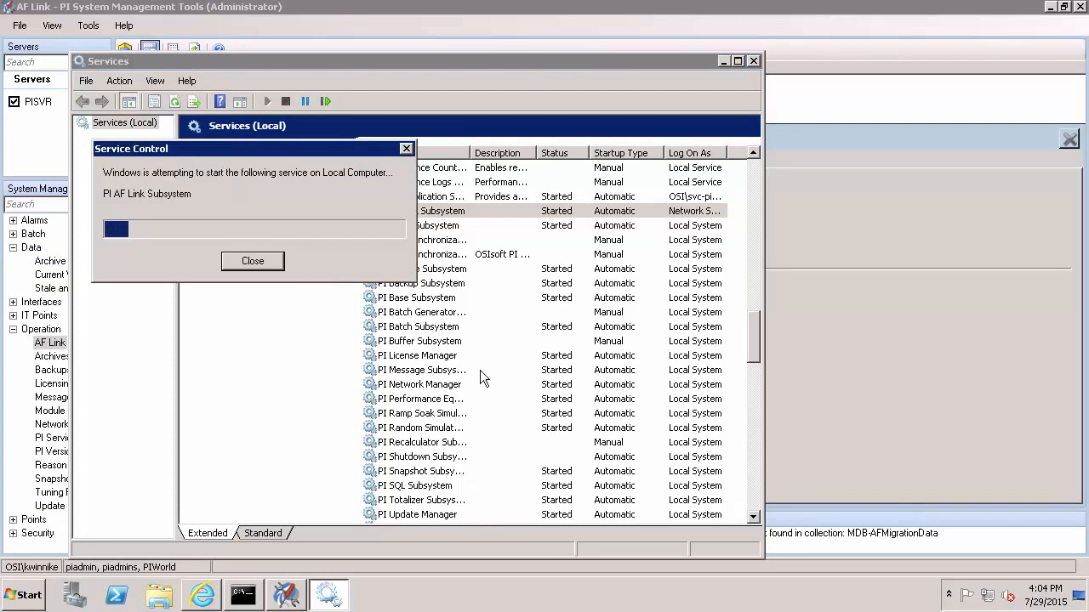
pyautogui.click(753, 62)
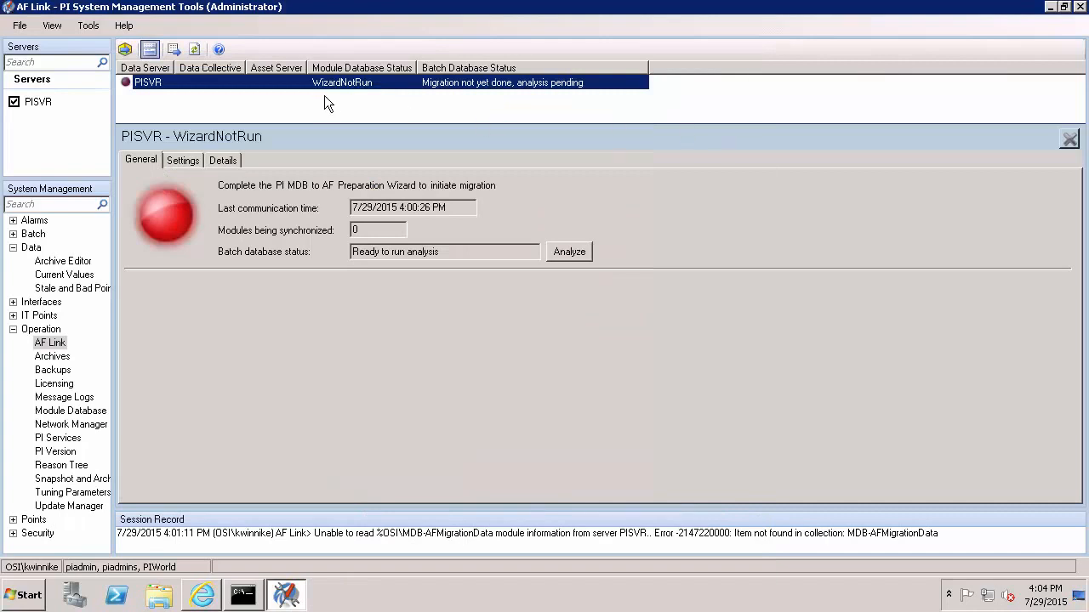
# Refresh AF Link until PISVR reports InSync, briefly open Windows Explorer, then return.
pyautogui.click(195, 49)
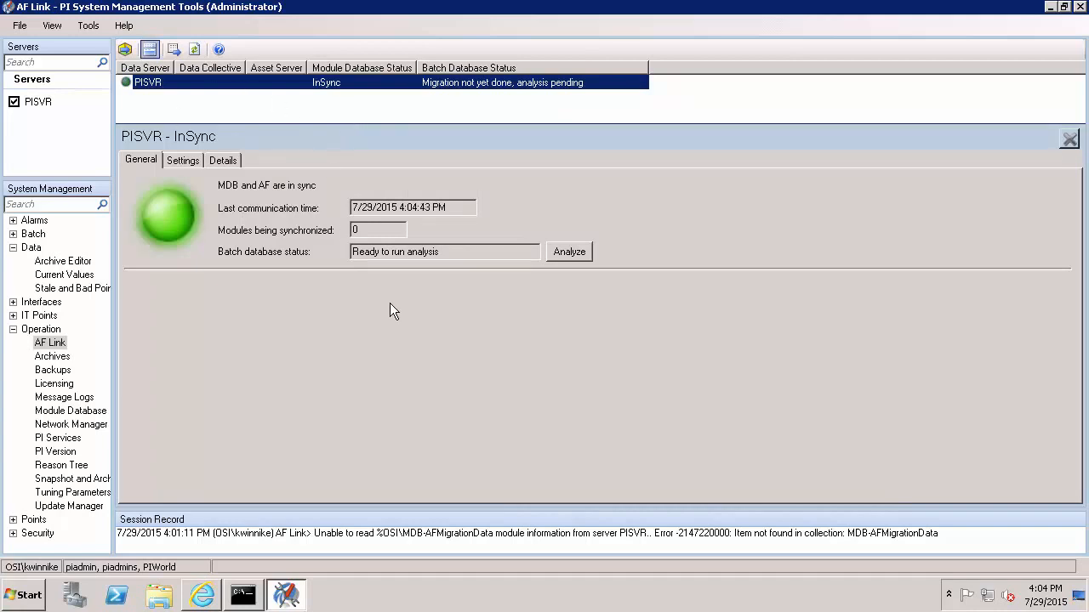
pyautogui.click(453, 107)
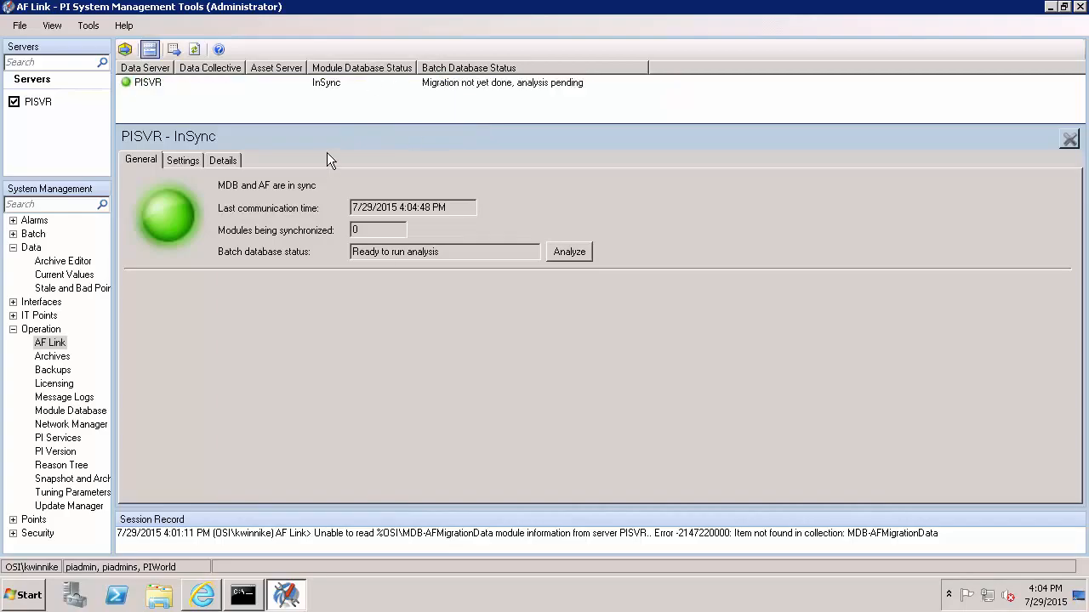
pyautogui.click(167, 593)
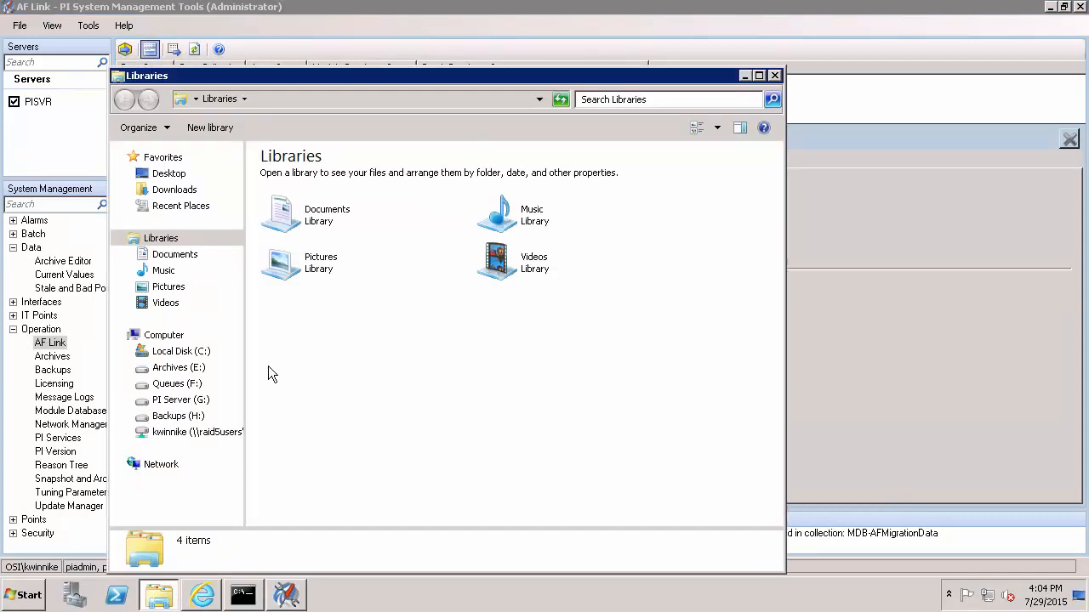
pyautogui.moveTo(134, 358)
pyautogui.mouseDown()
pyautogui.moveTo(197, 387)
pyautogui.moveTo(227, 426)
pyautogui.mouseUp()
pyautogui.click(870, 350)
# Show PISVR's General tuning parameters, briefly checking the licensing verification guide in Internet Explorer.
pyautogui.click(73, 493)
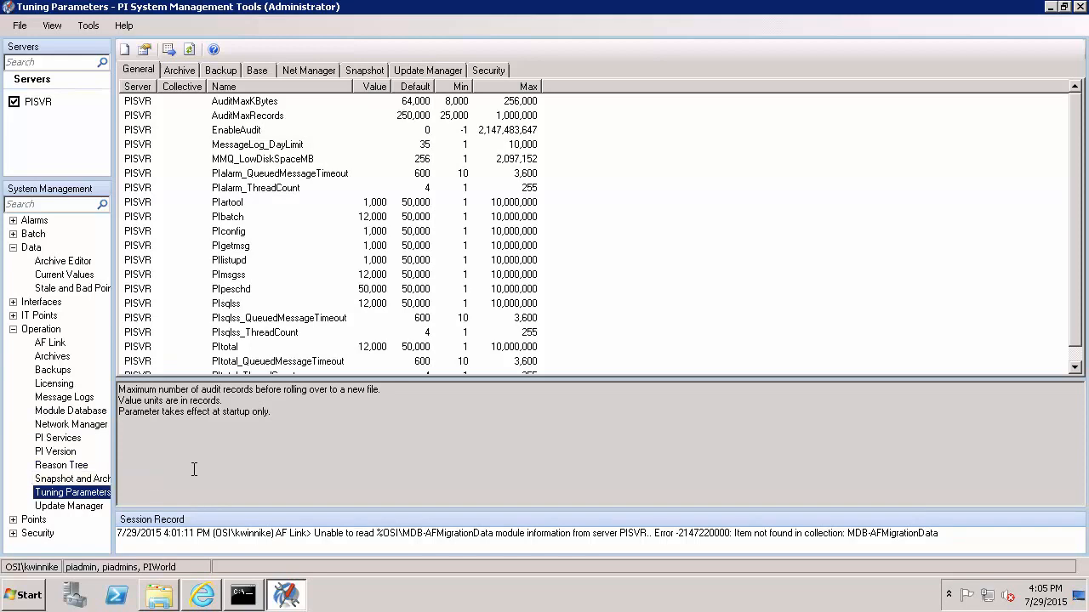
pyautogui.click(204, 600)
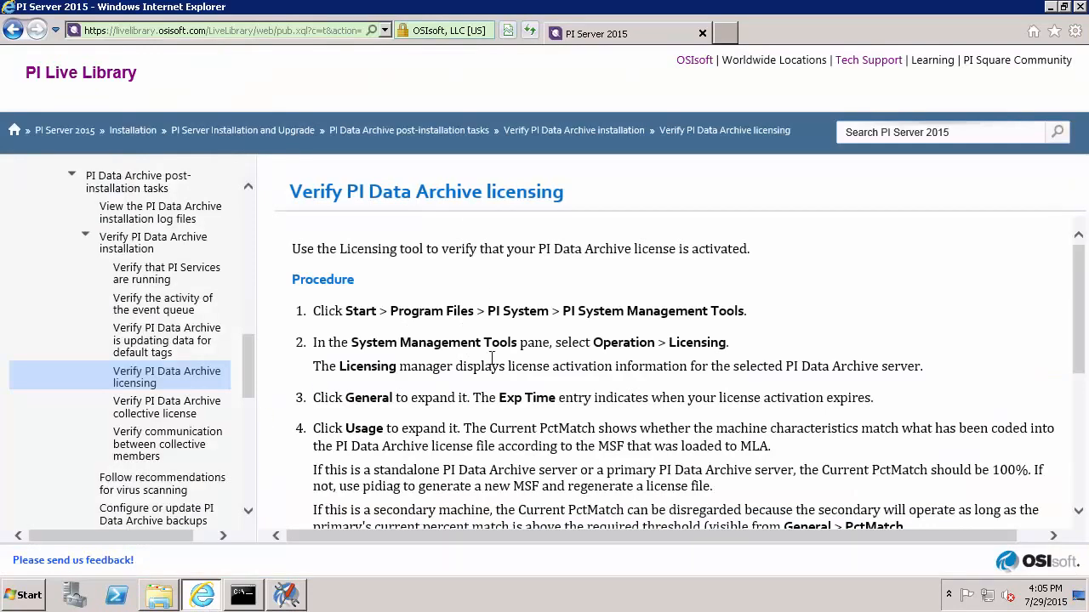
pyautogui.click(287, 596)
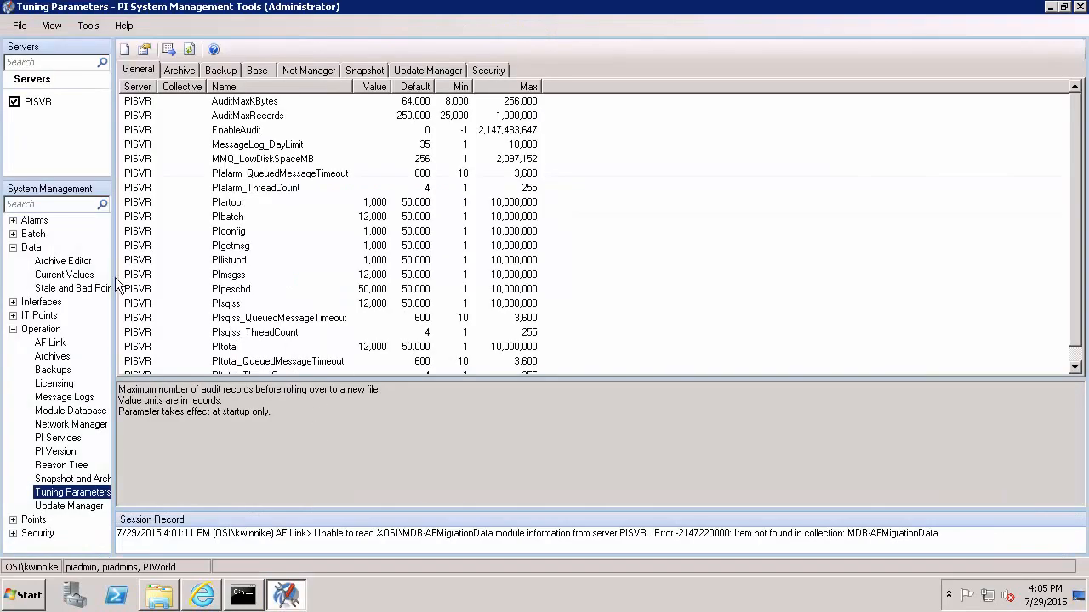
pyautogui.click(26, 534)
# Delete the 10.4.208.195 Disallow entry from PISVR's firewall host list.
pyautogui.click(12, 533)
pyautogui.click(38, 507)
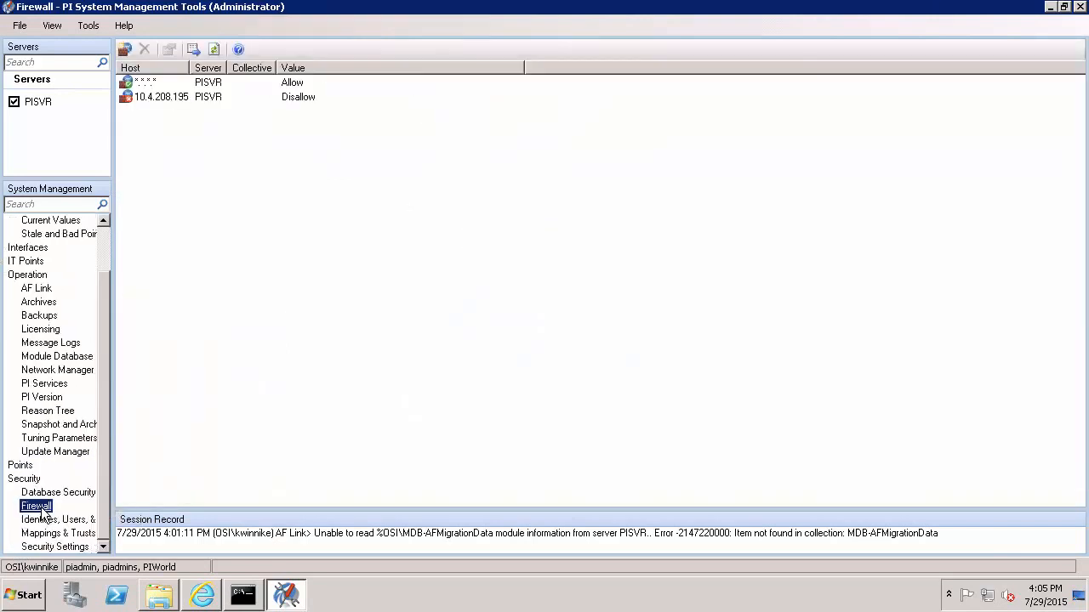
pyautogui.click(219, 99)
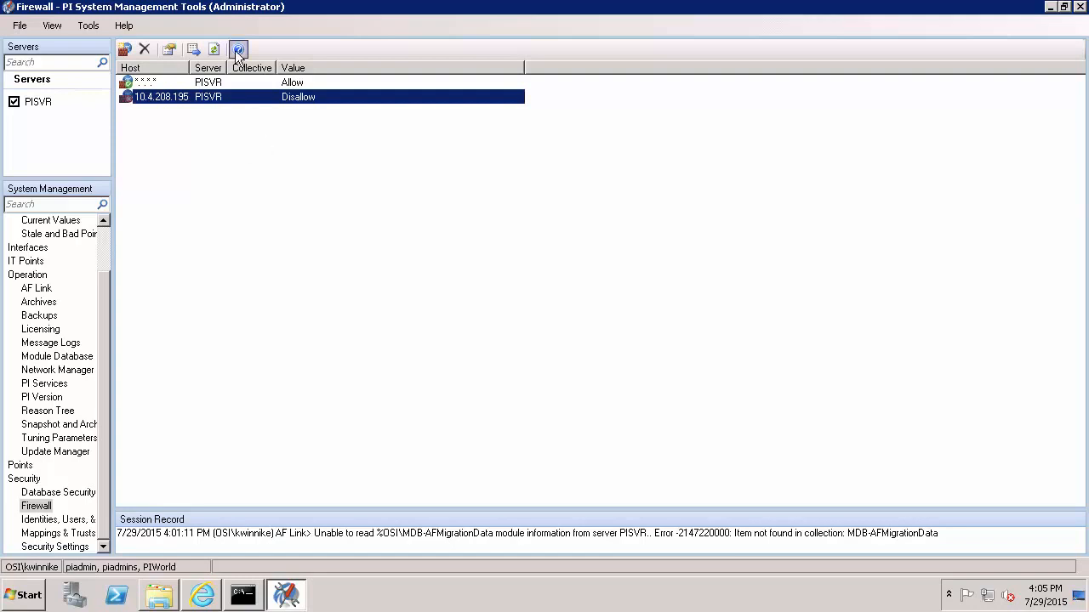
pyautogui.click(147, 47)
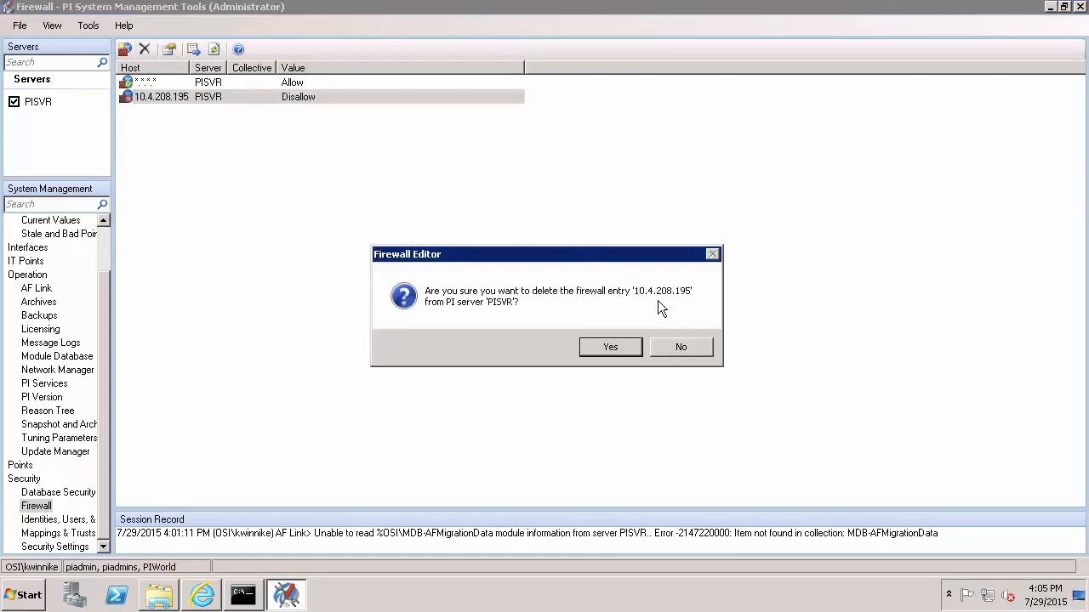
pyautogui.click(601, 348)
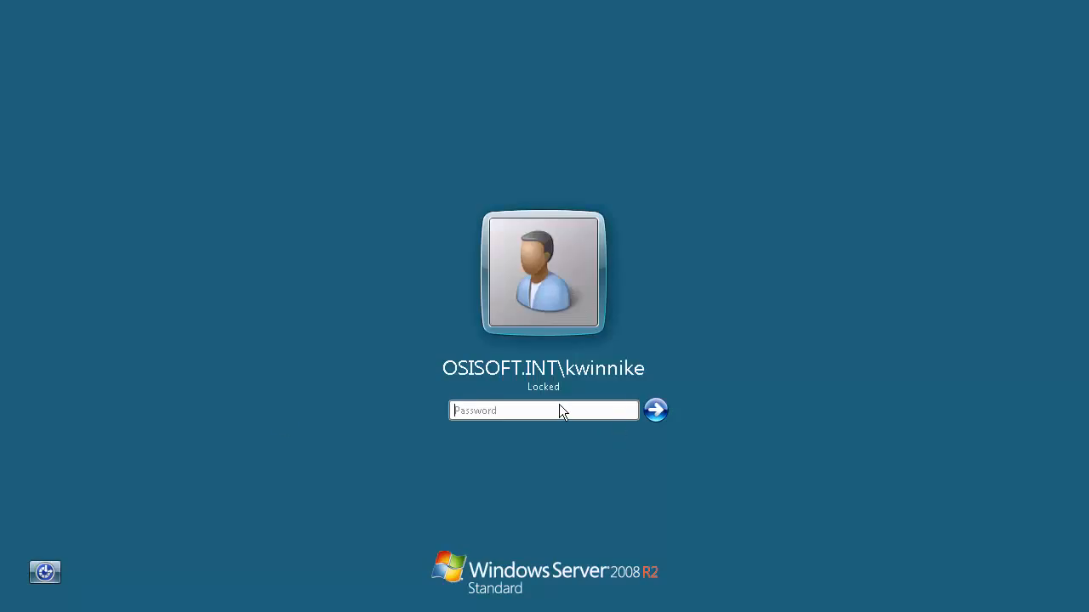
# Unlock the Windows session with the account password and bring up Command Prompt.
pyautogui.write('********')
pyautogui.press('Return')
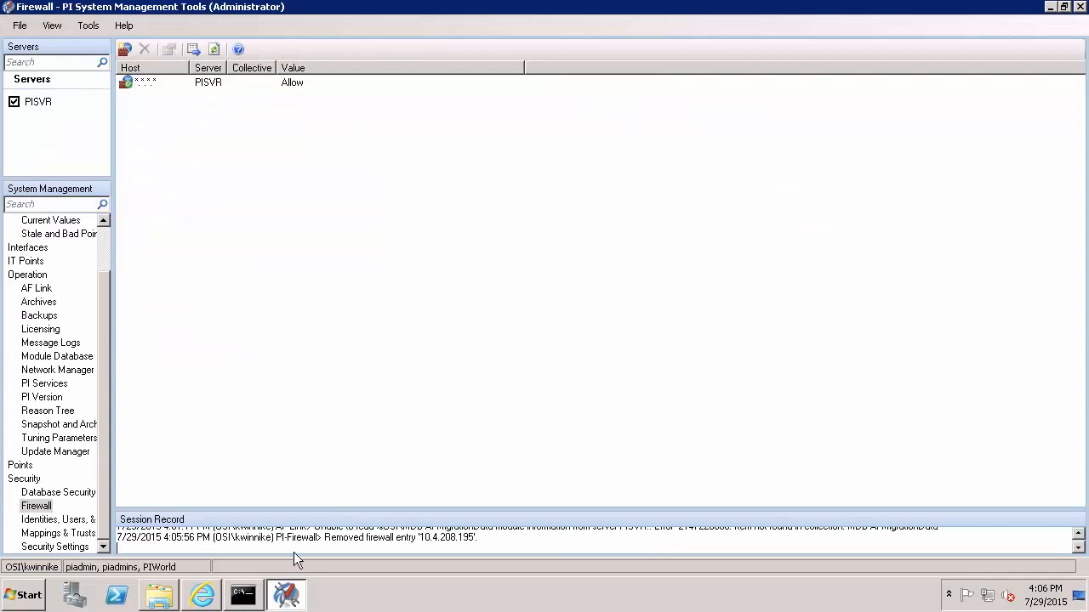
pyautogui.click(243, 594)
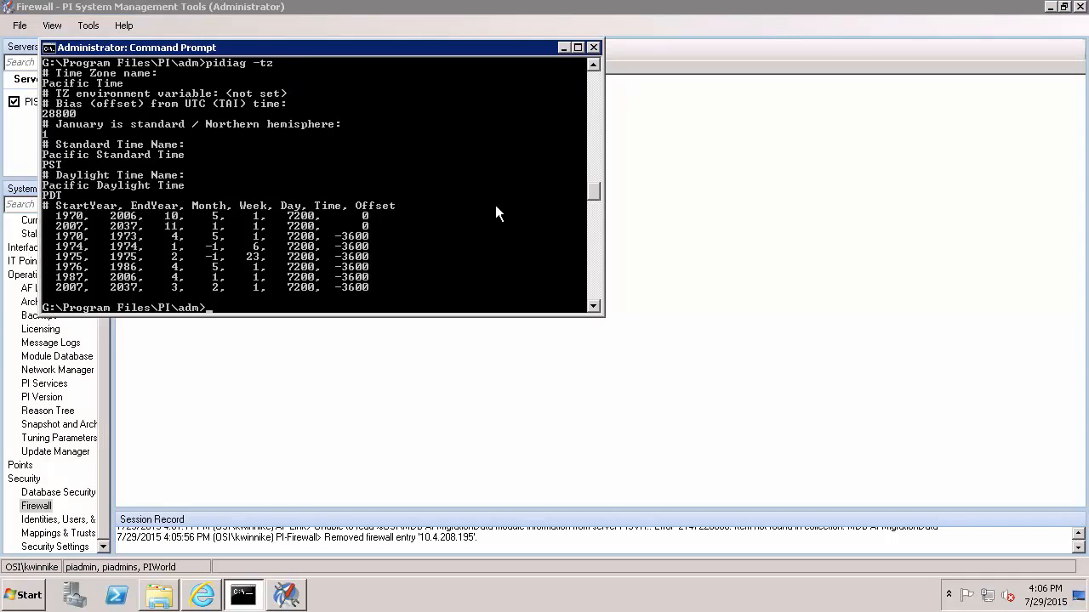
# Run pisrvstop then pisrvstart to restart all PI Data Archive services, then return to PI SMT.
pyautogui.write('pisrvstop')
pyautogui.press('Return')
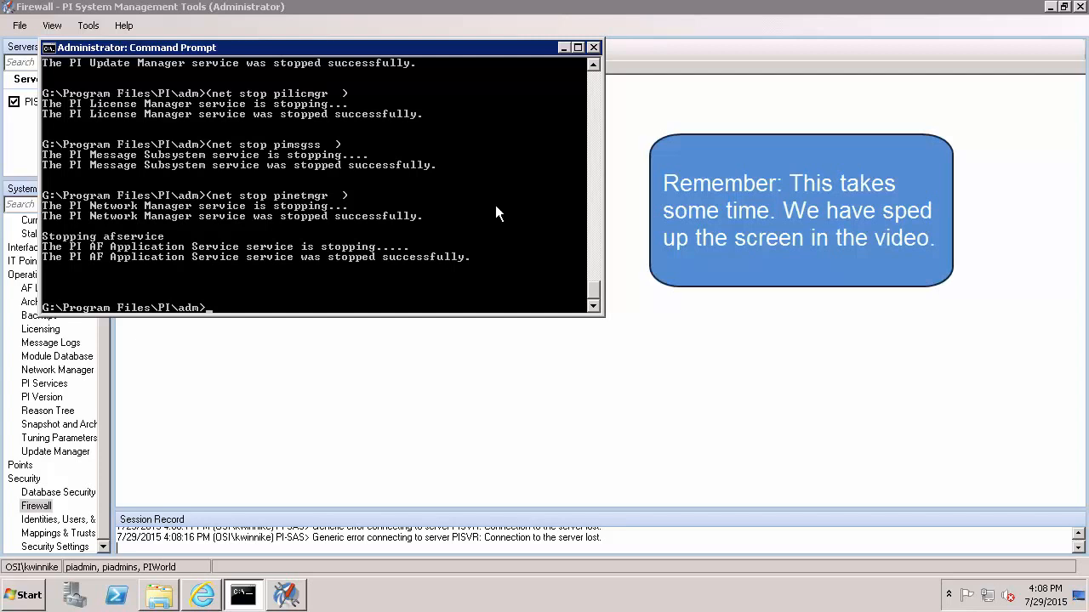
pyautogui.write('pisrvstart')
pyautogui.press('Return')
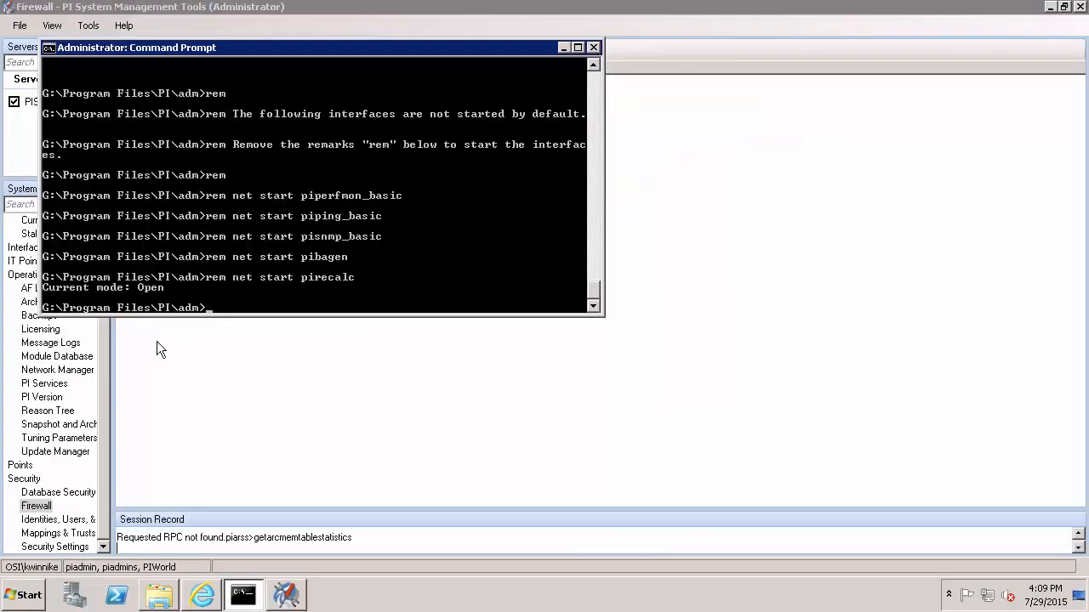
pyautogui.click(819, 286)
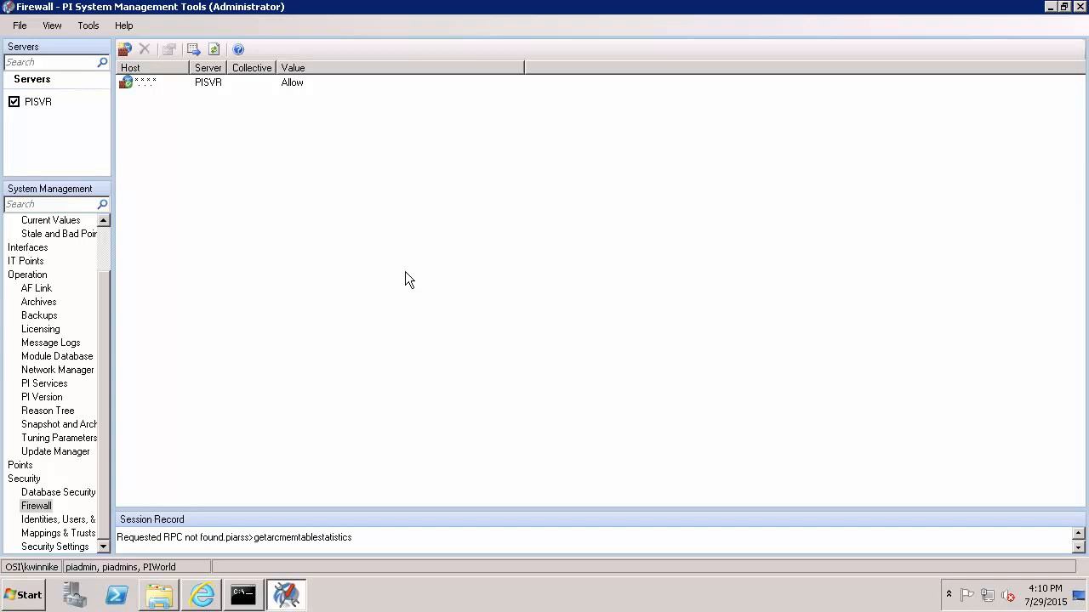
# List live current values for all graybox* tags, then open PISVR's backup history.
pyautogui.moveTo(101, 350); pyautogui.dragTo(108, 266)
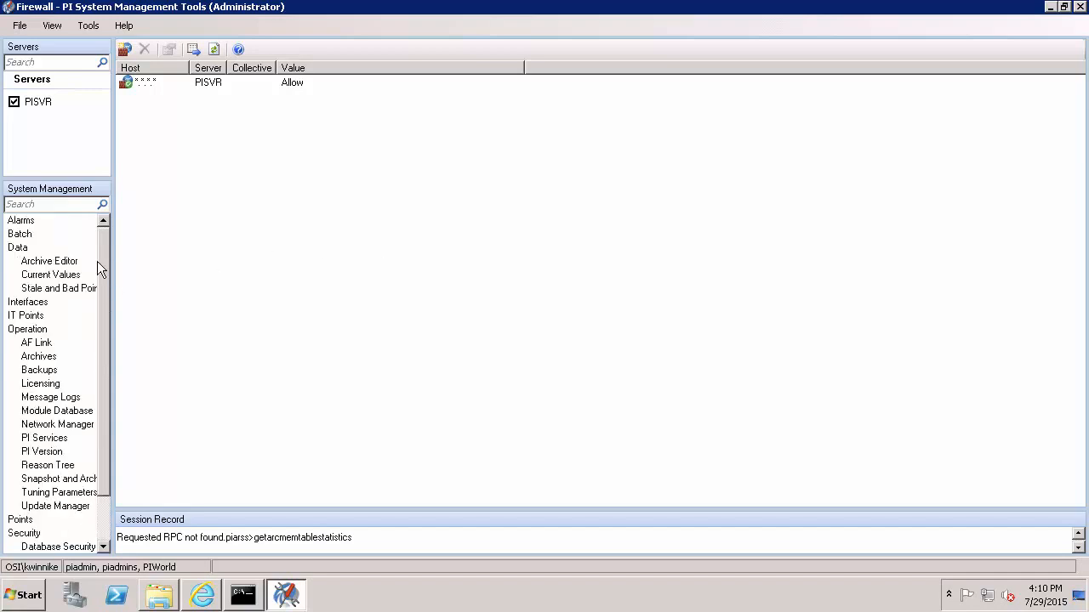
pyautogui.click(58, 275)
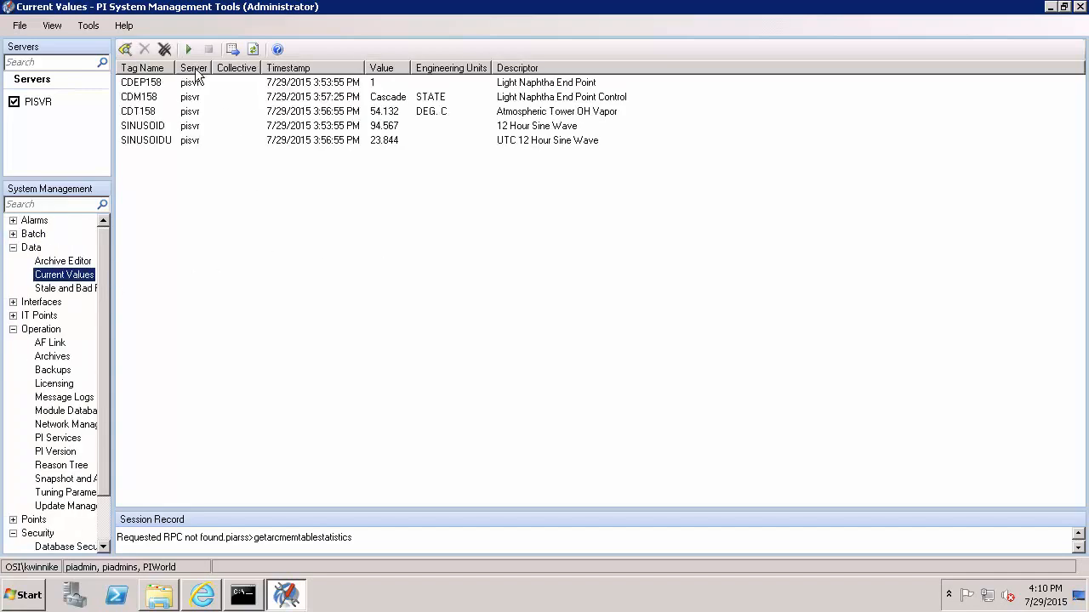
pyautogui.click(165, 51)
pyautogui.click(125, 49)
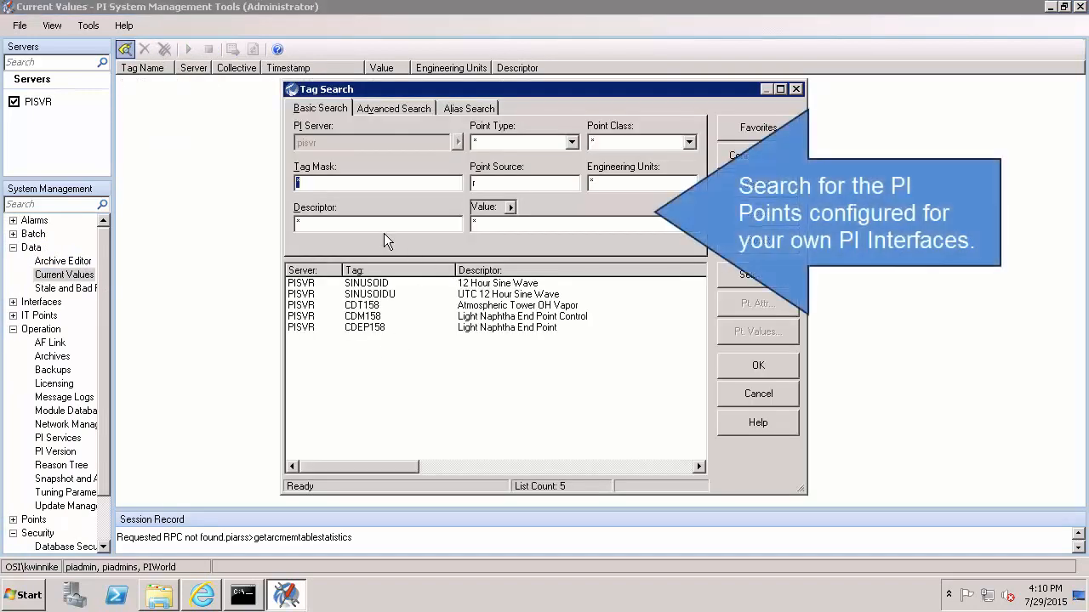
pyautogui.press('Tab')
pyautogui.hotkey('shift', 'Tab')
pyautogui.write('graybox*')
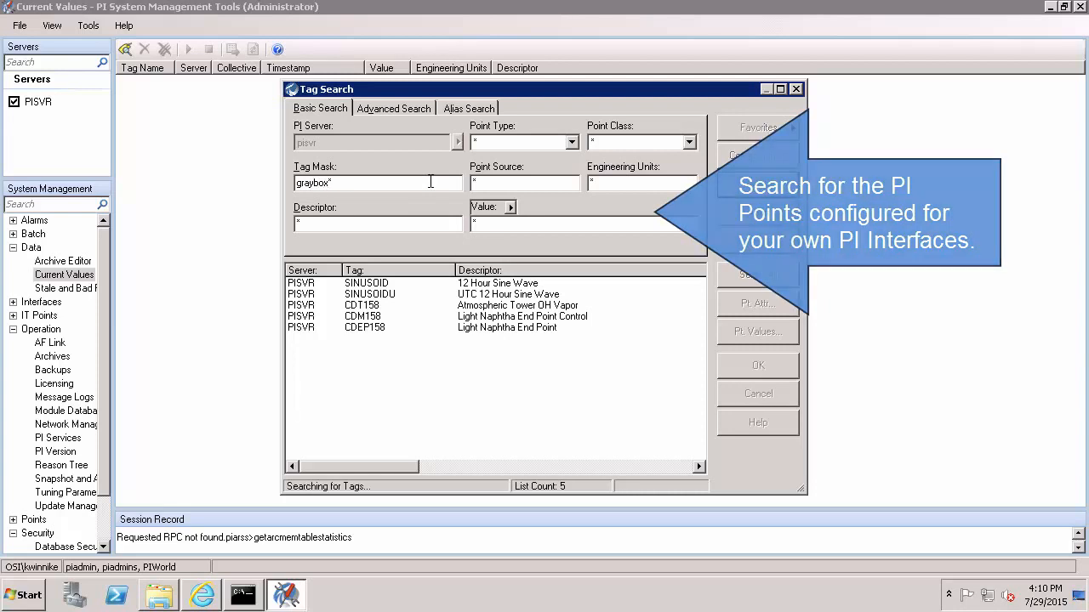
pyautogui.press('Return')
pyautogui.click(774, 275)
pyautogui.click(767, 365)
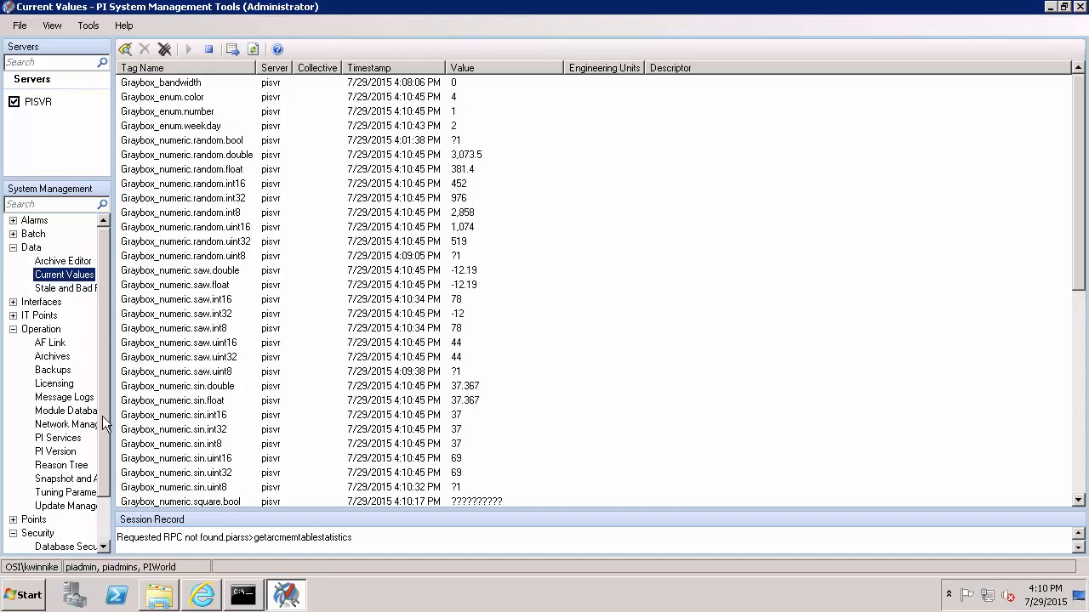
pyautogui.scroll(-2, 102, 388)
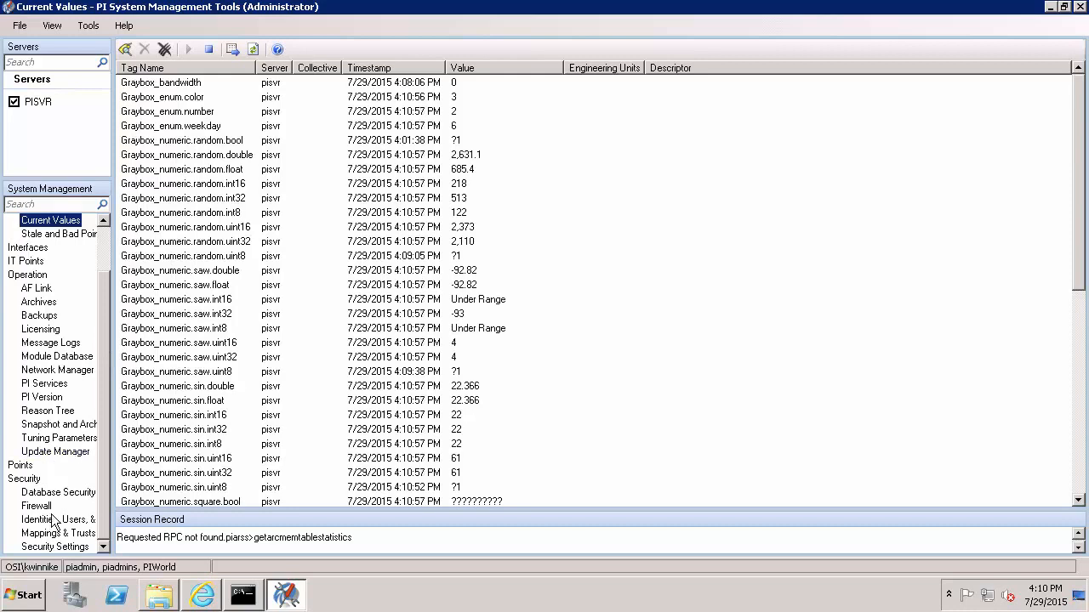
pyautogui.click(47, 317)
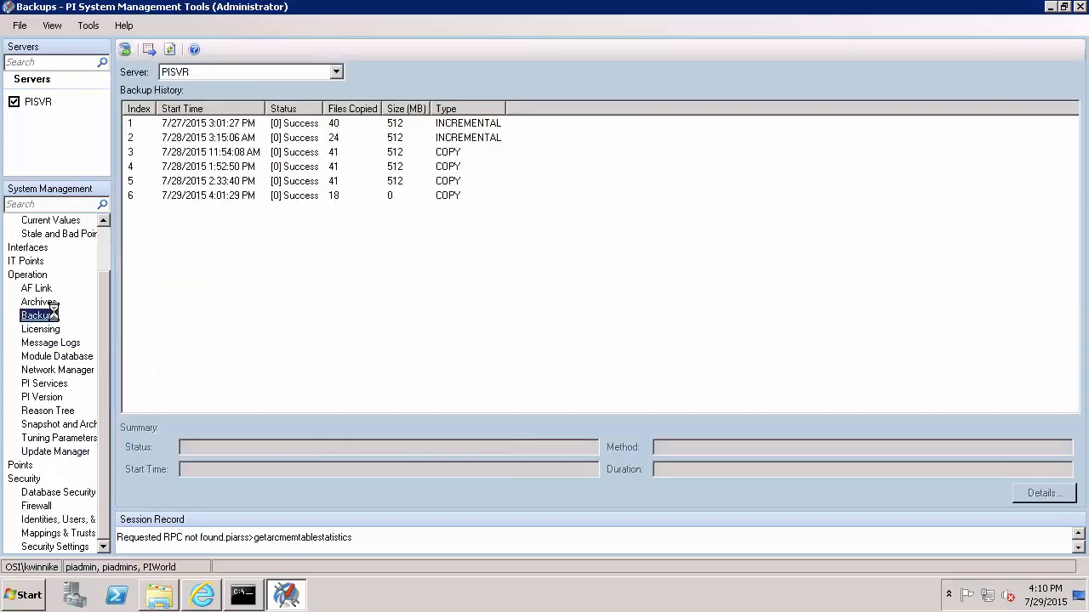
# Set up a new PISVR backup with the Archive1 historical archive excluded.
pyautogui.click(125, 49)
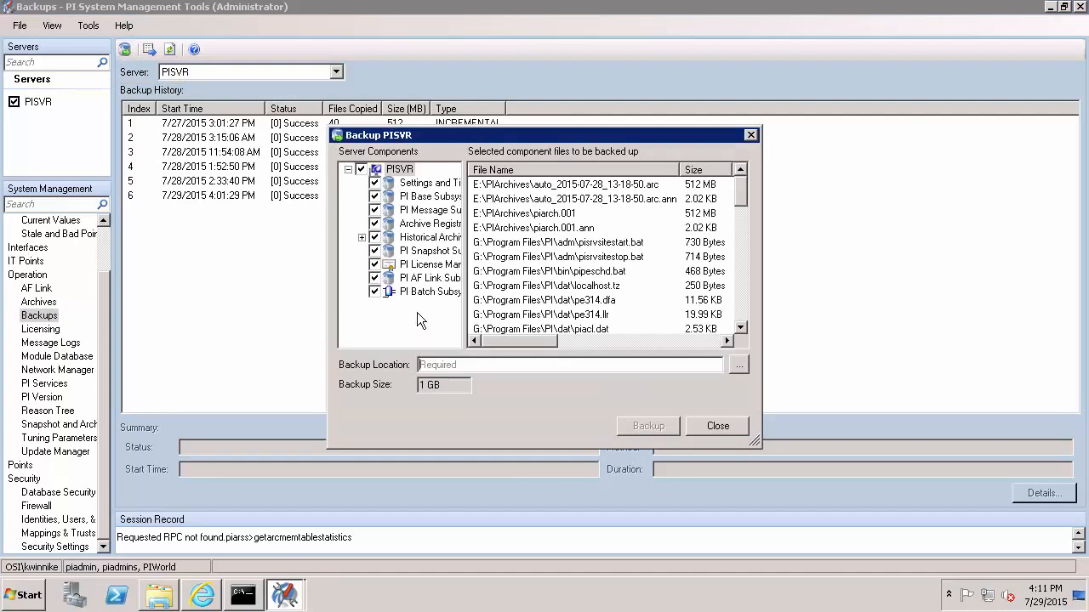
pyautogui.click(362, 237)
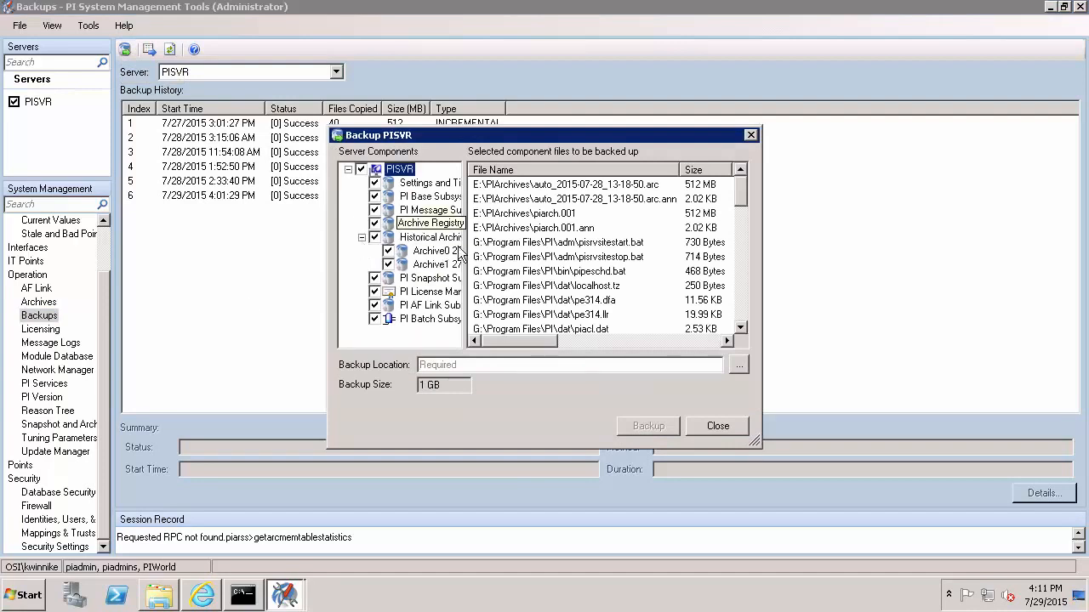
pyautogui.click(389, 265)
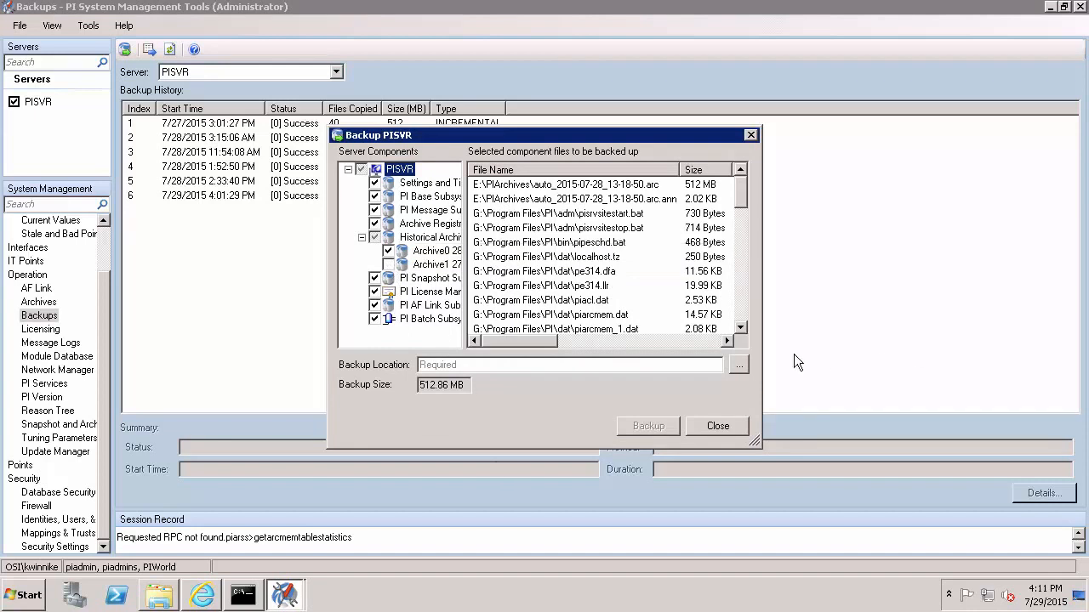
# Create a new H:\PostUpgradeBackup folder as the destination and start the 512.86 MB backup.
pyautogui.click(745, 367)
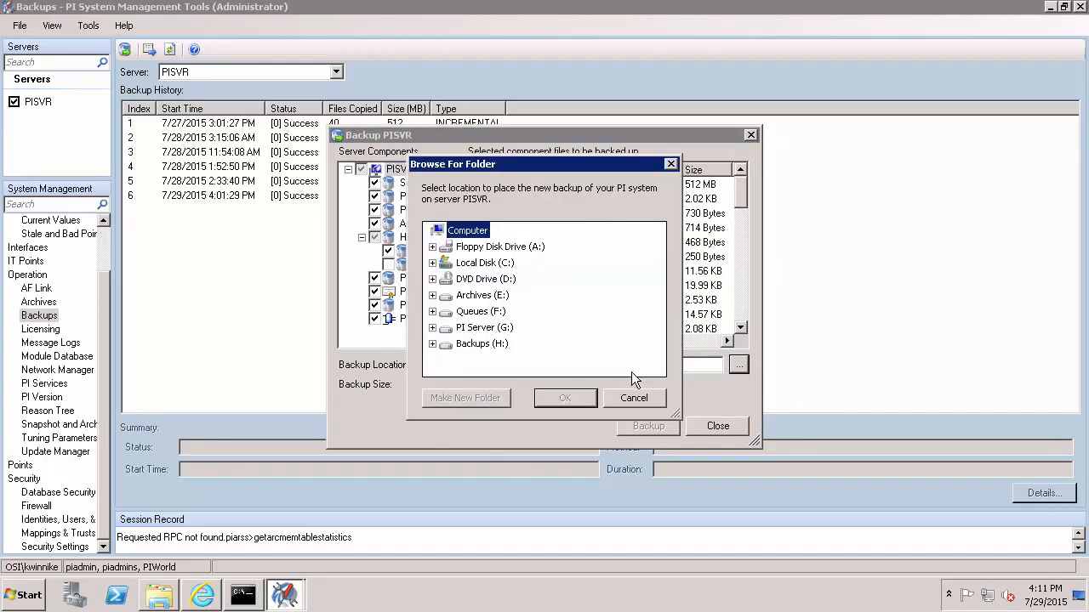
pyautogui.doubleClick(482, 343)
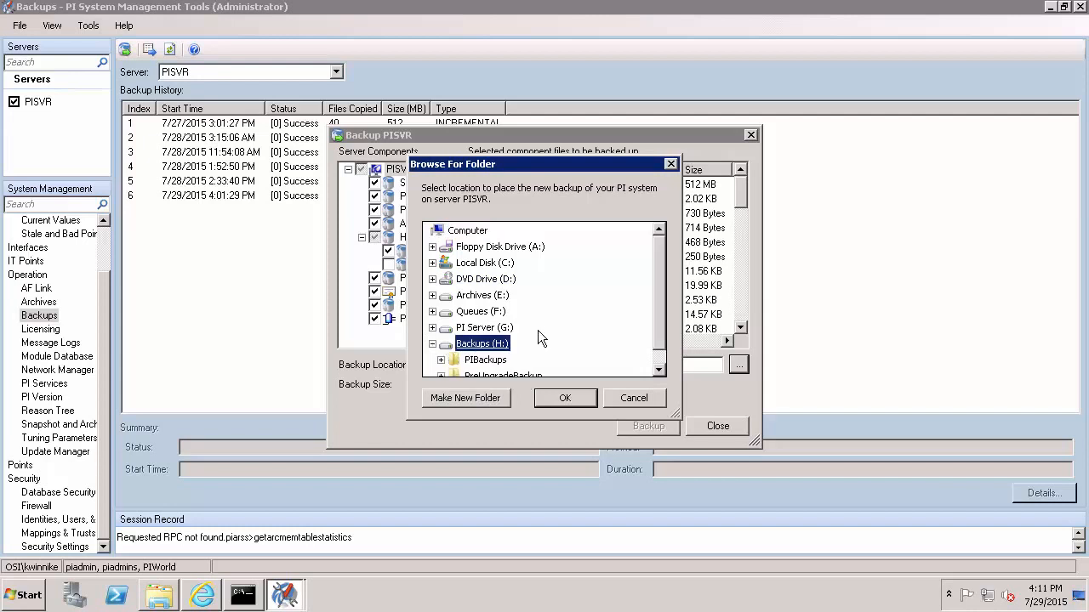
pyautogui.click(465, 398)
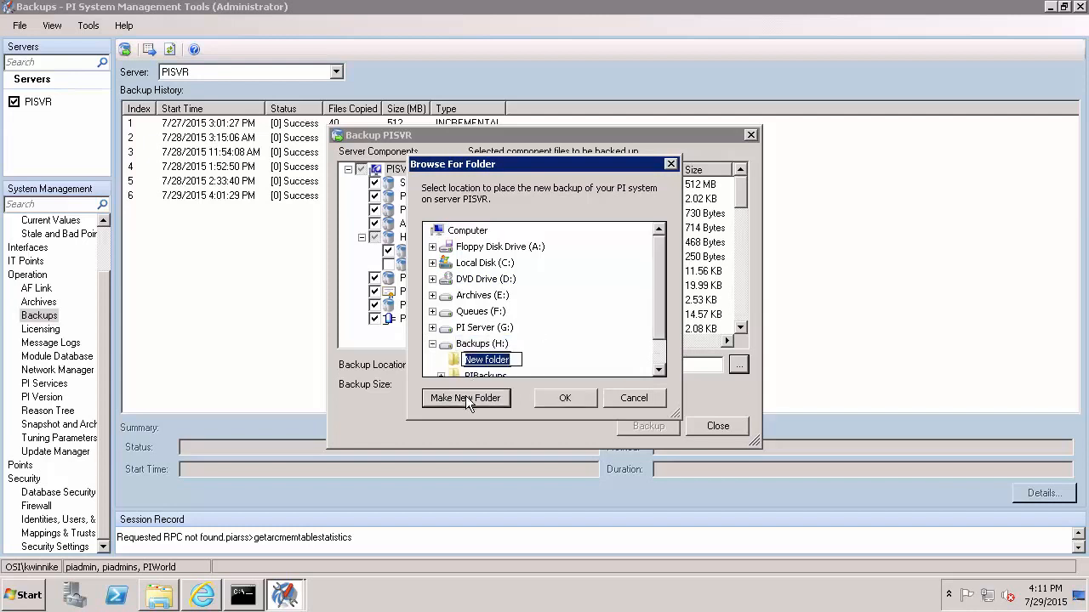
pyautogui.write('PostUpgradeBackup')
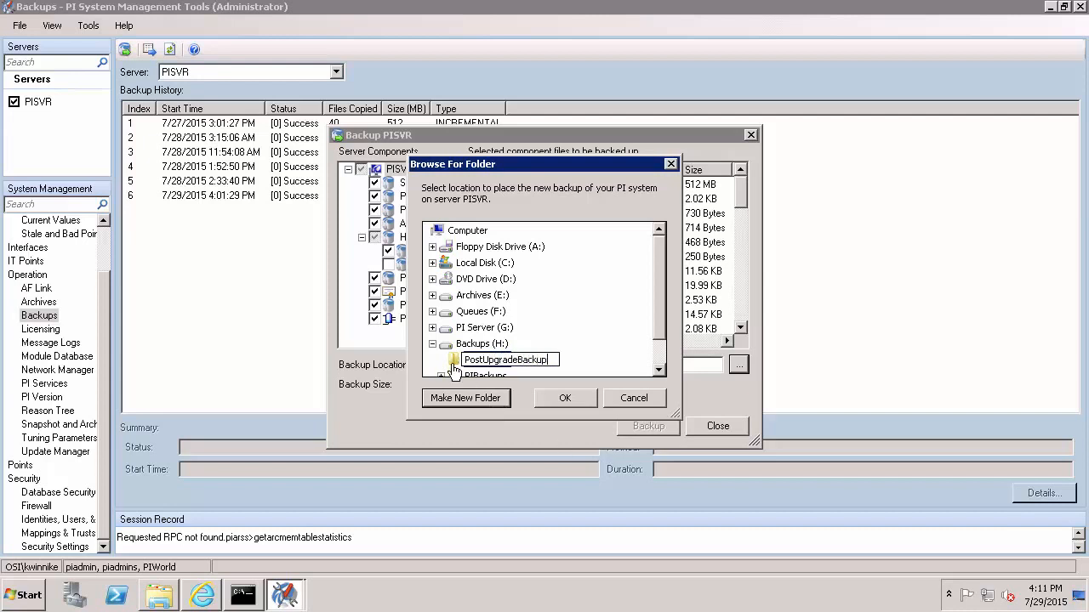
pyautogui.press('Return')
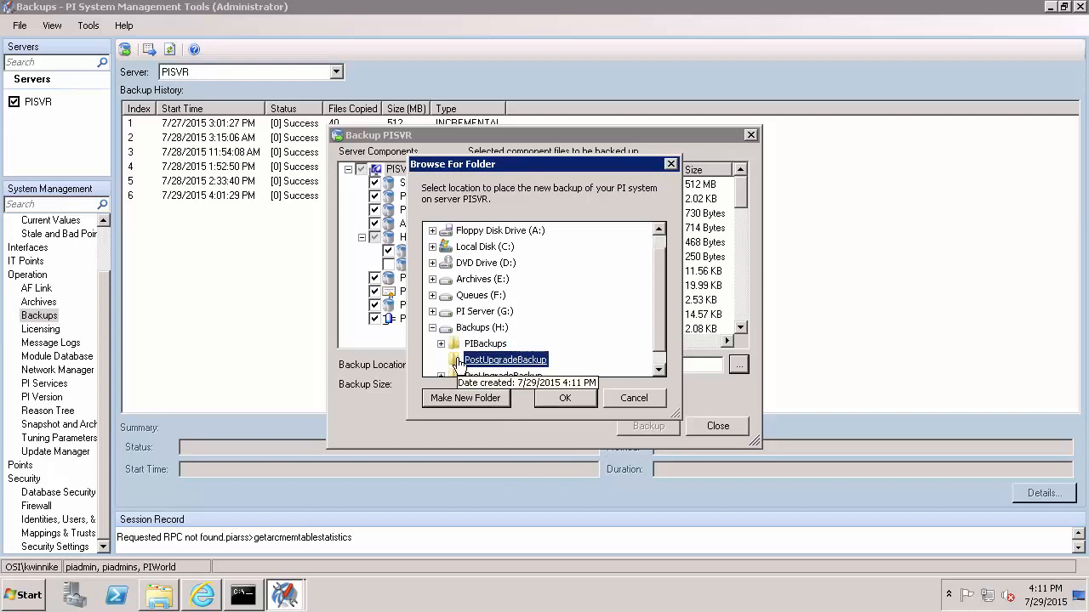
pyautogui.click(562, 398)
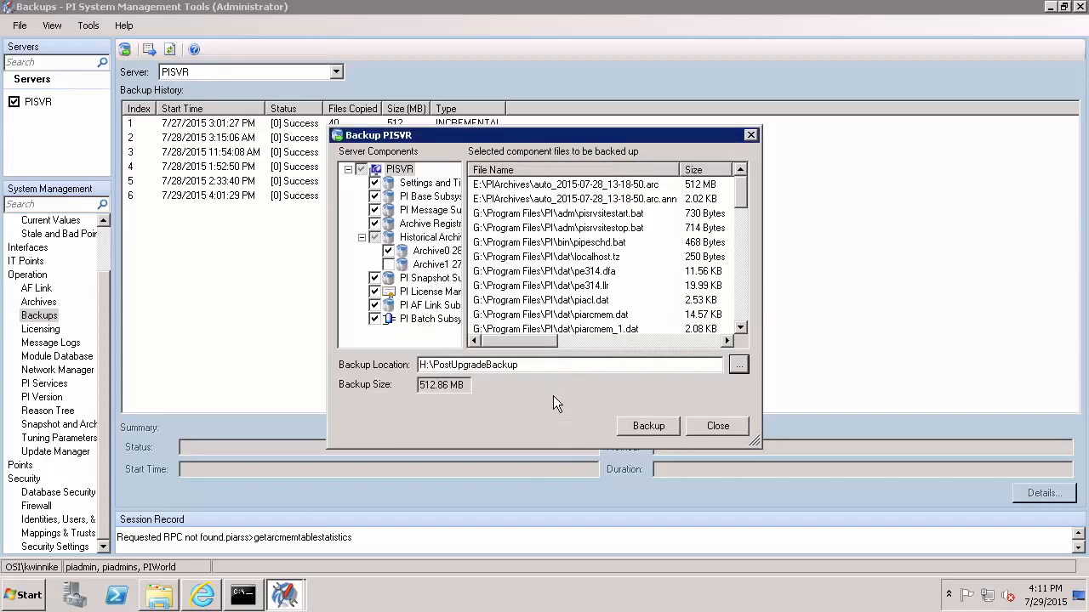
pyautogui.click(643, 429)
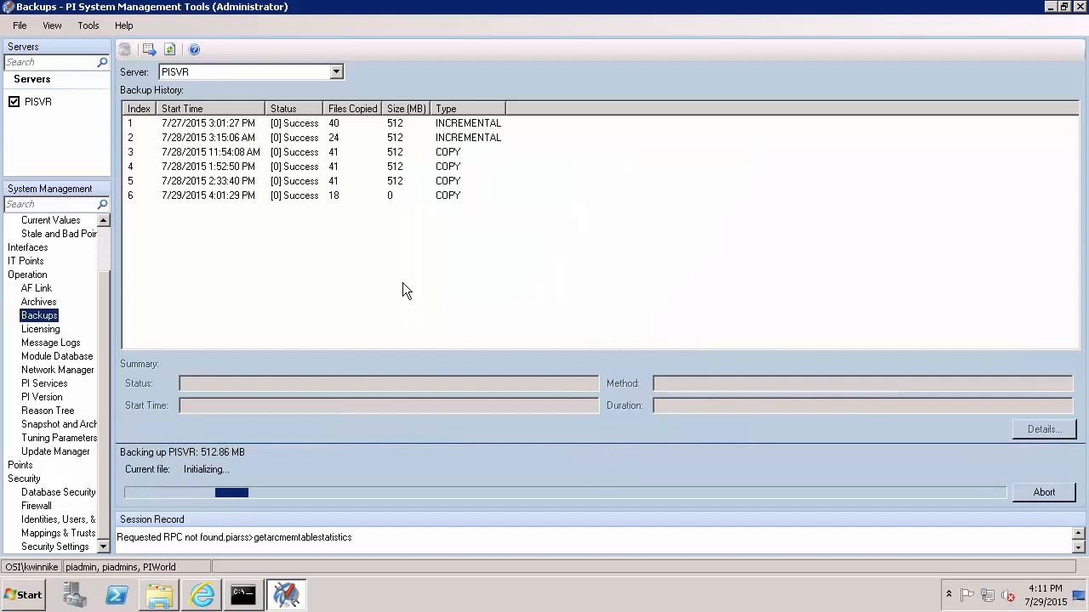